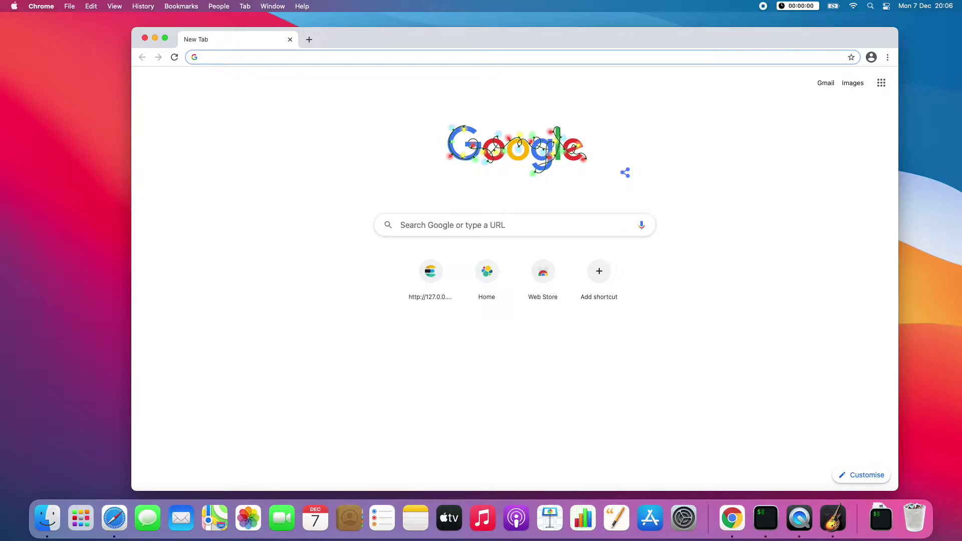
Step: Bring Chrome to the front and start the menu-bar stopwatch from zero
left_click(789, 78)
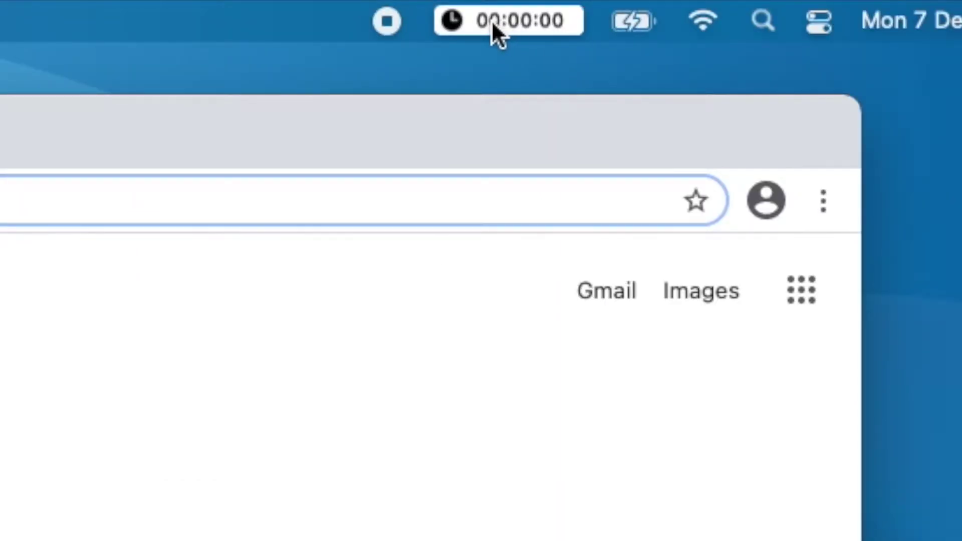
left_click(492, 20)
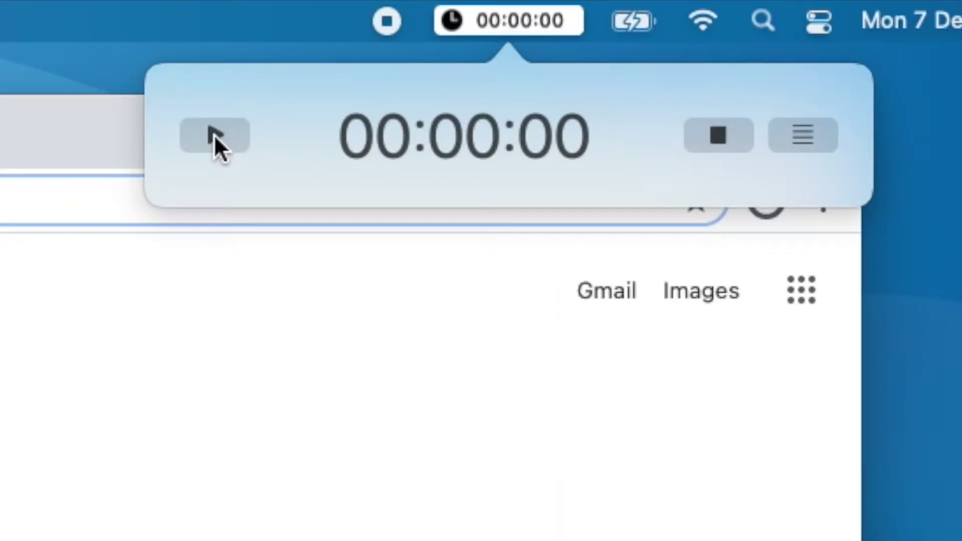
left_click(215, 134)
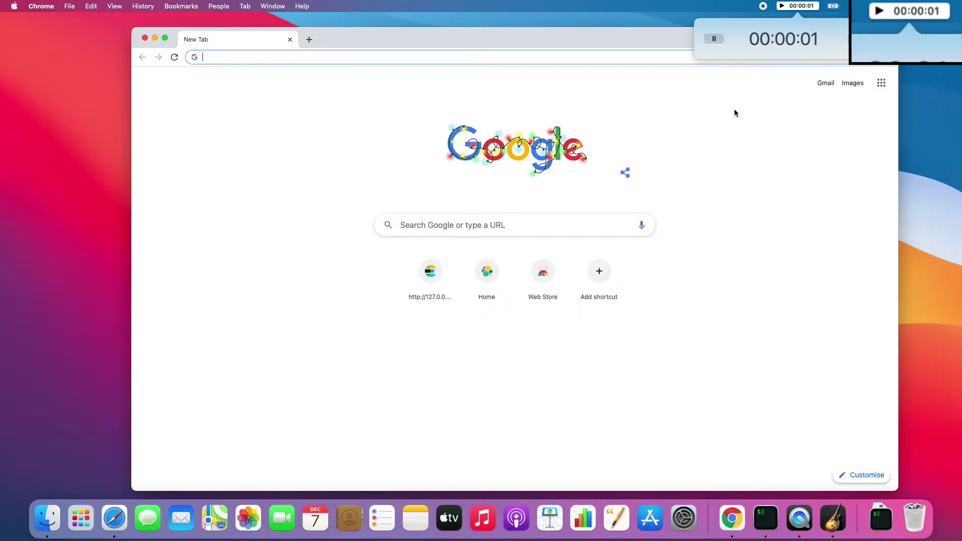
Step: Search 'elasticsearch download' and download the Elasticsearch 7.10.0 macOS package from elastic.co
left_click(536, 57)
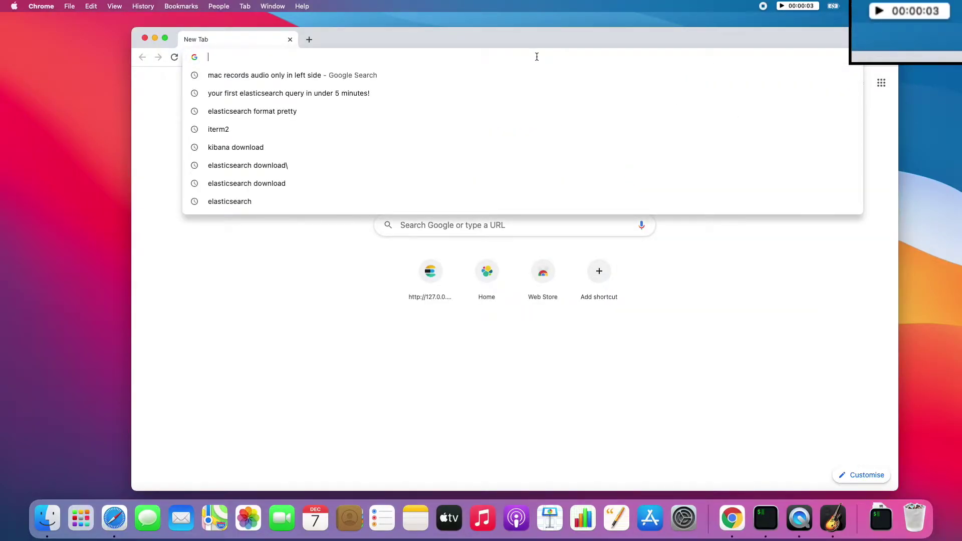
type("e")
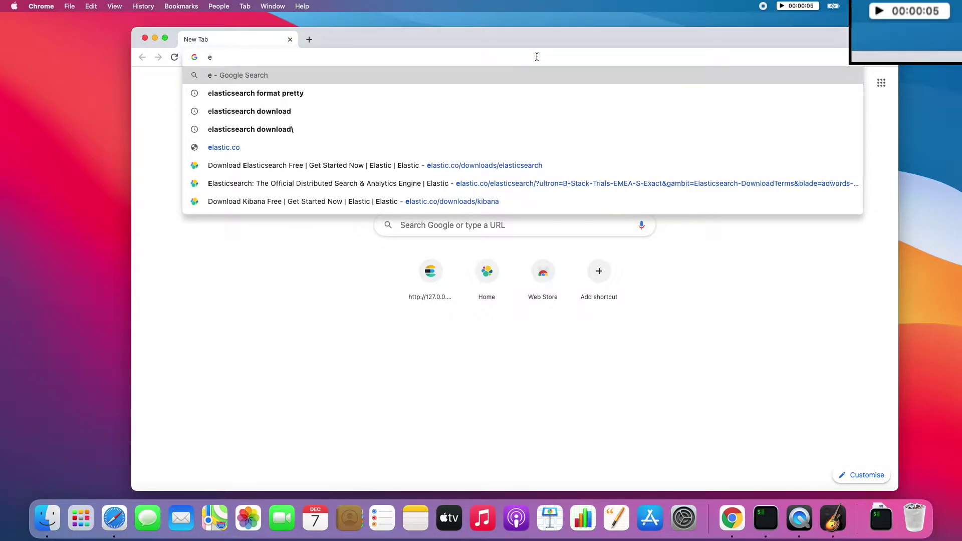
key("Down")
key("Down")
key("Return")
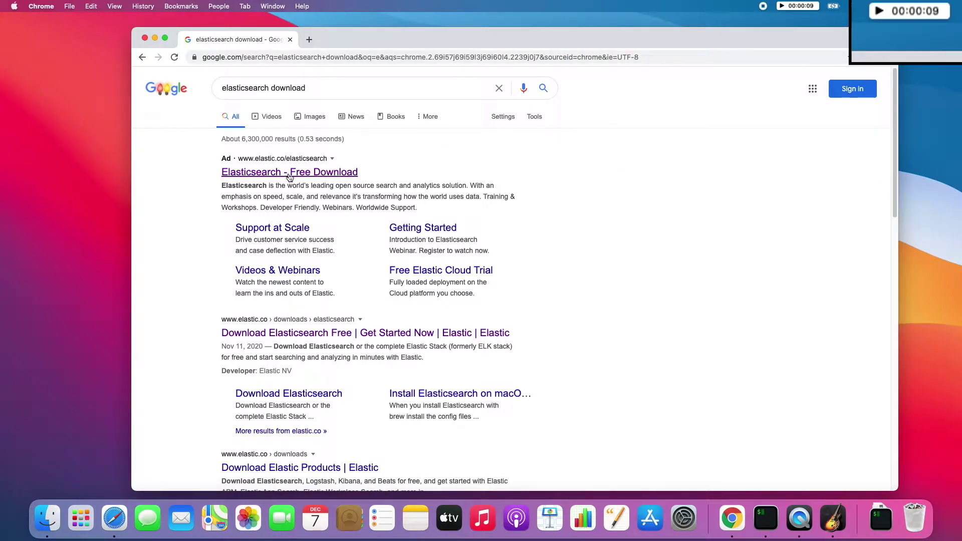
left_click(286, 333)
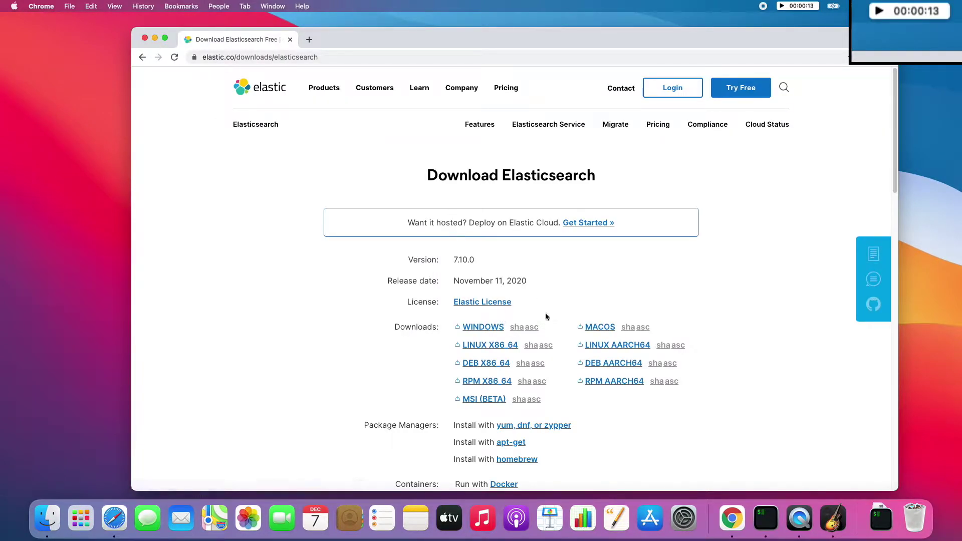
left_click(594, 327)
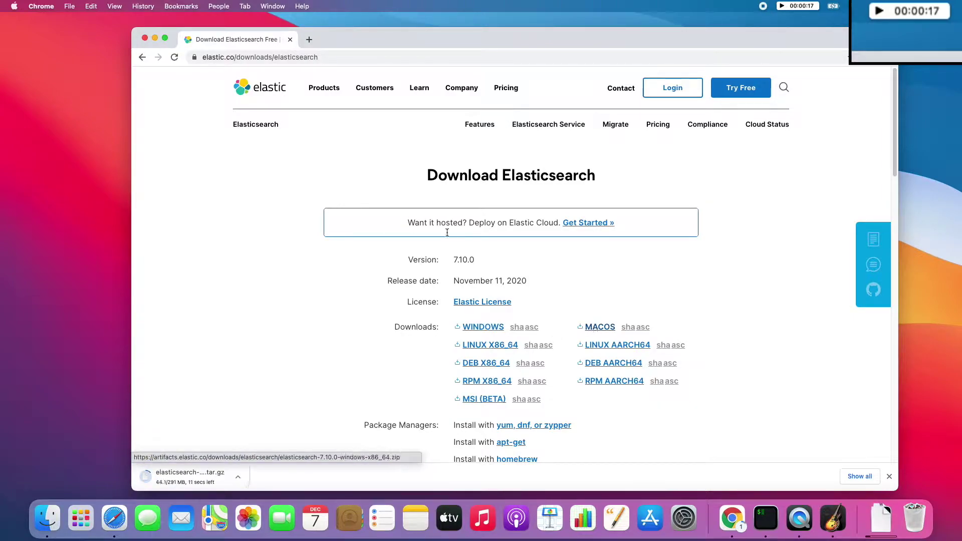
left_click(309, 39)
Step: Search 'kibana download' and download the Kibana 7.10.0 Mac package from elastic.co
type("k")
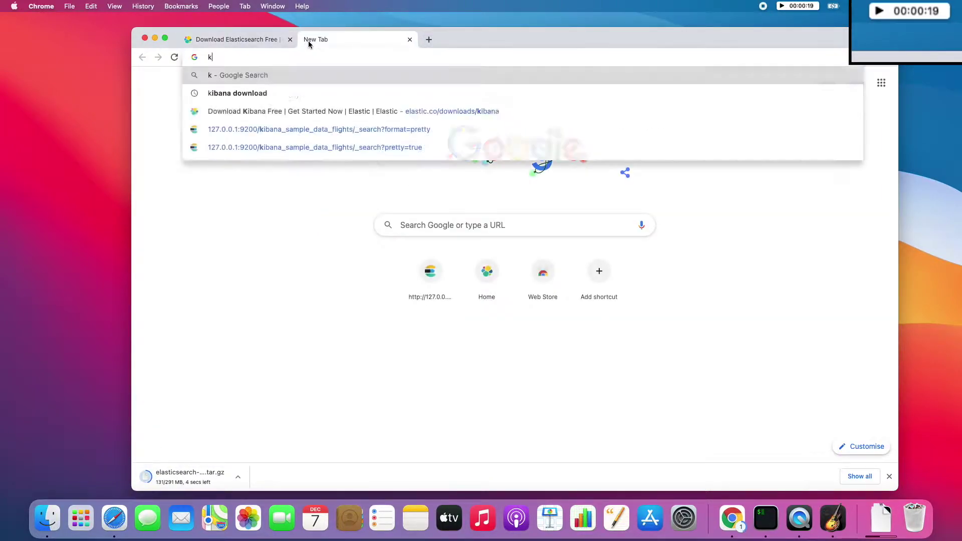
type("ibana")
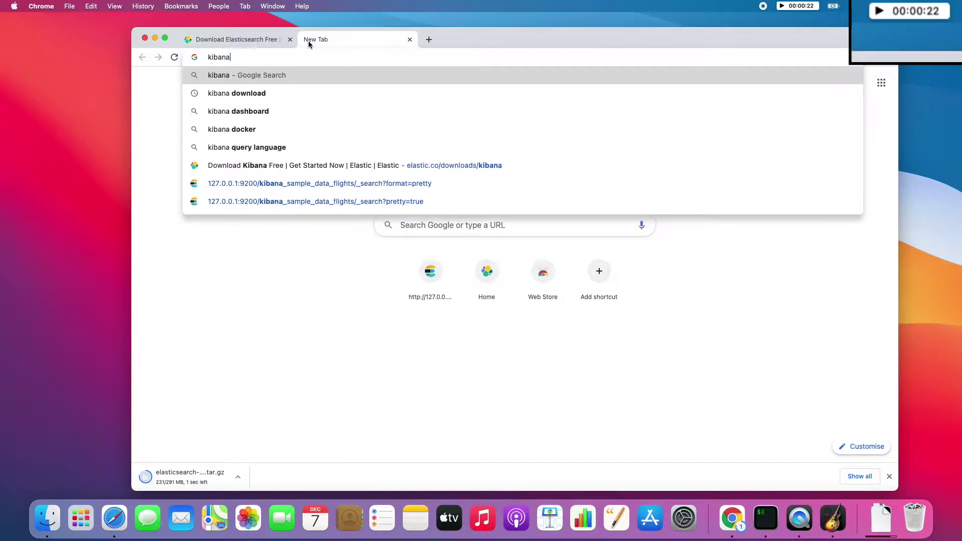
key("Down")
key("Return")
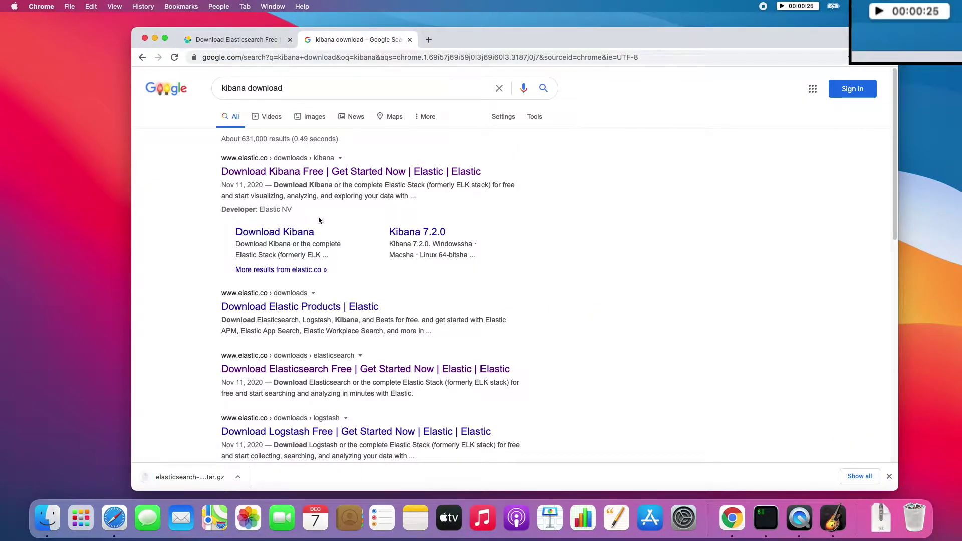
left_click(317, 172)
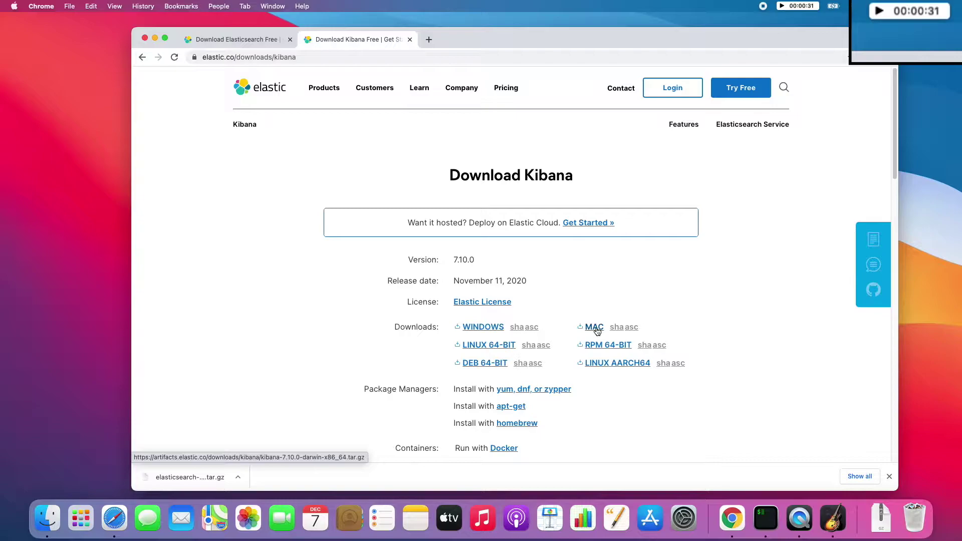
left_click(594, 327)
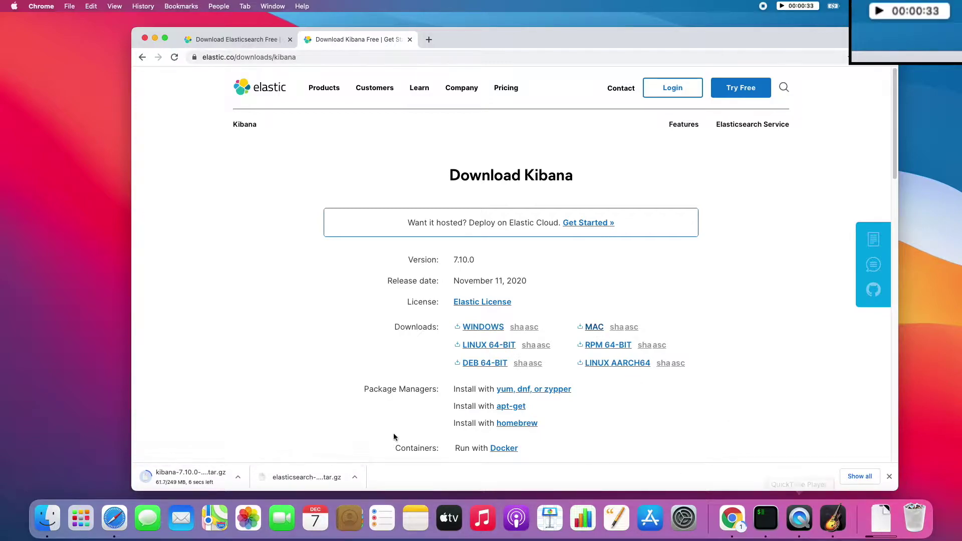
Step: In iTerm, create an elasticsearch folder in home and change into it
left_click(766, 518)
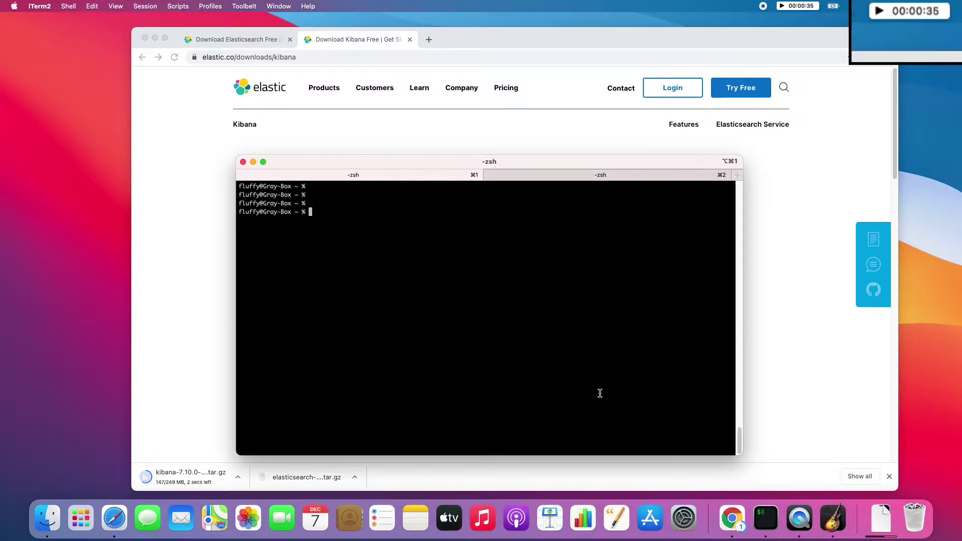
type("cd")
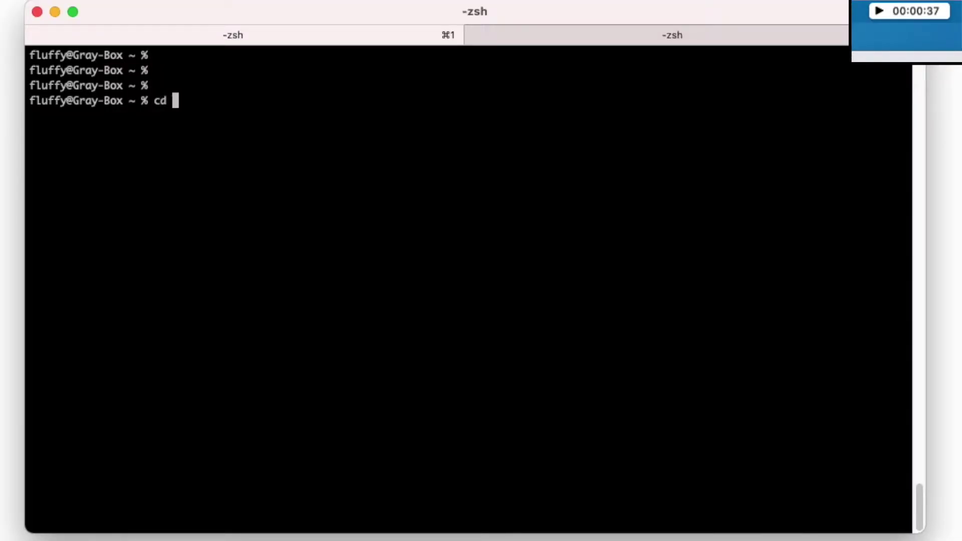
key("BackSpace")
key("BackSpace")
key("BackSpace")
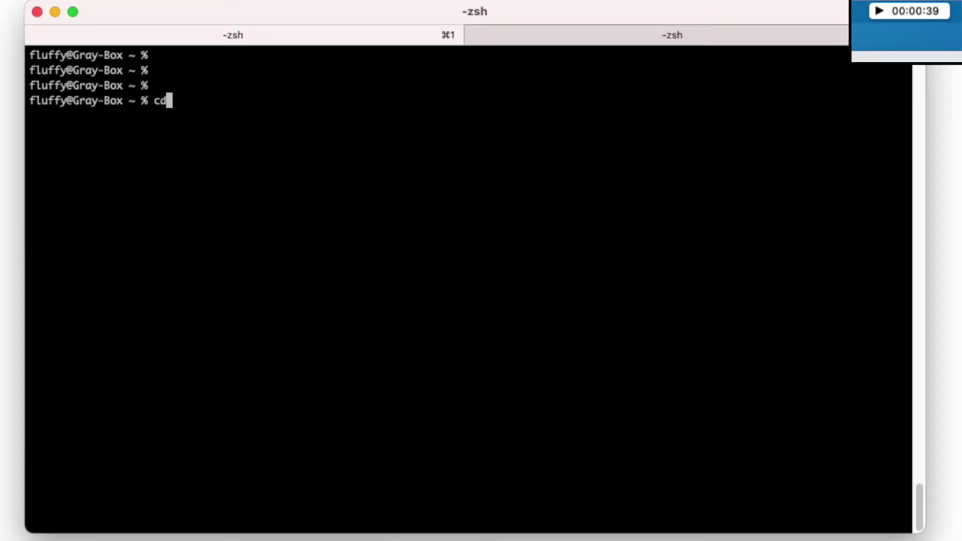
type("mkdir el")
type("astic")
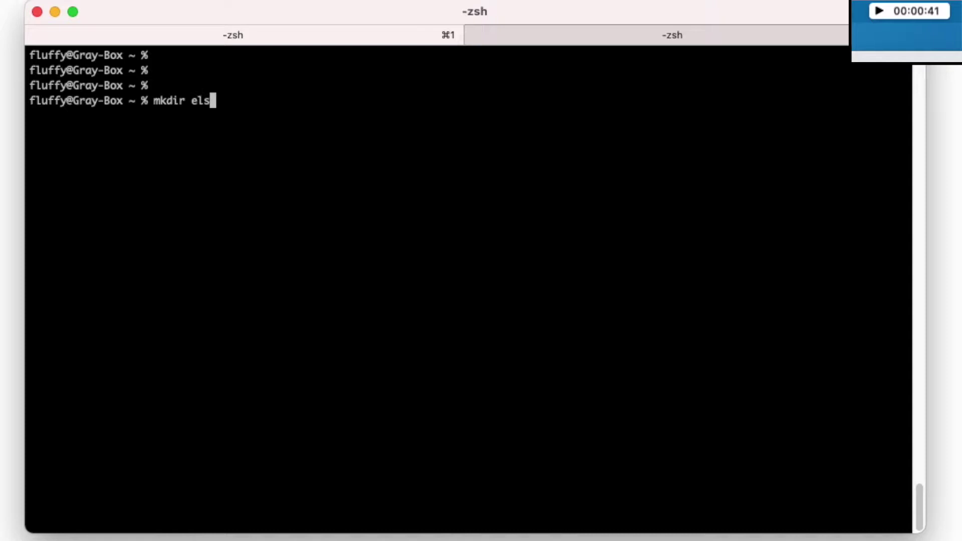
type("search")
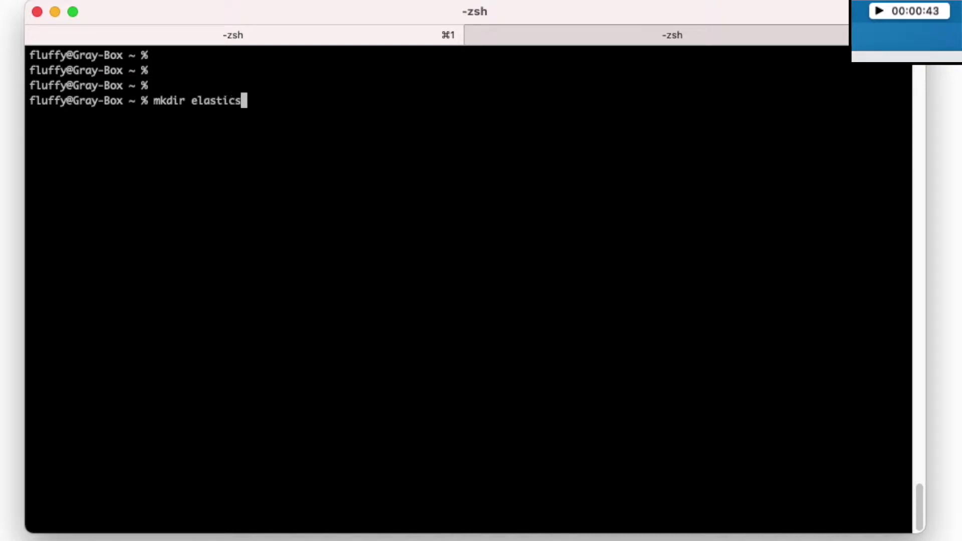
key("Return")
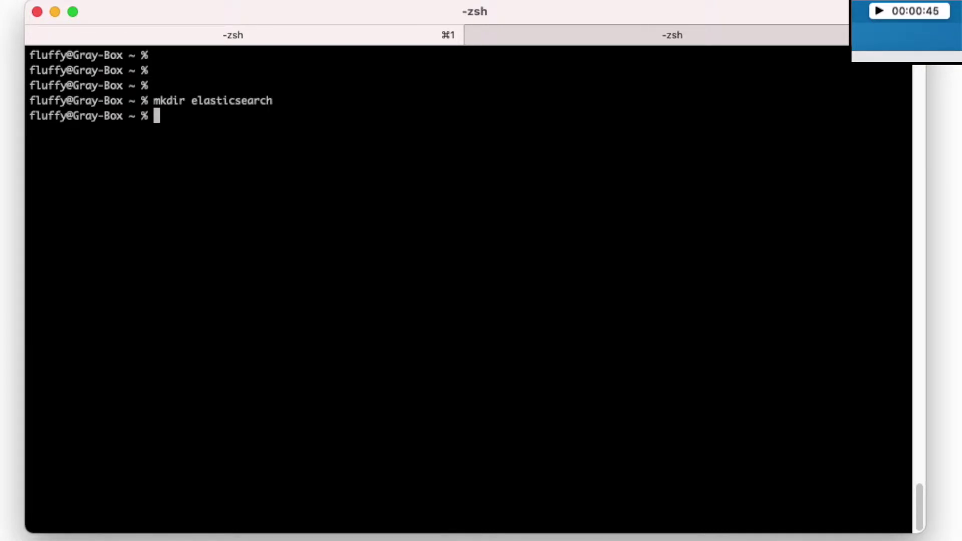
type("cd el")
key("Tab")
key("Return")
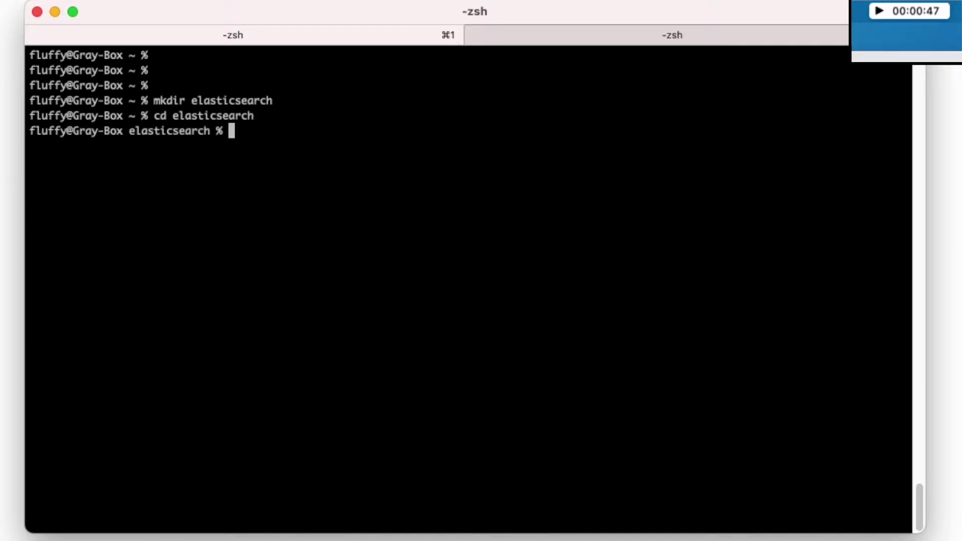
Step: Move elasticsearch-7.10.0-darwin-x86_64.tar.gz from Downloads into the current folder, allowing Downloads access
type("mv ")
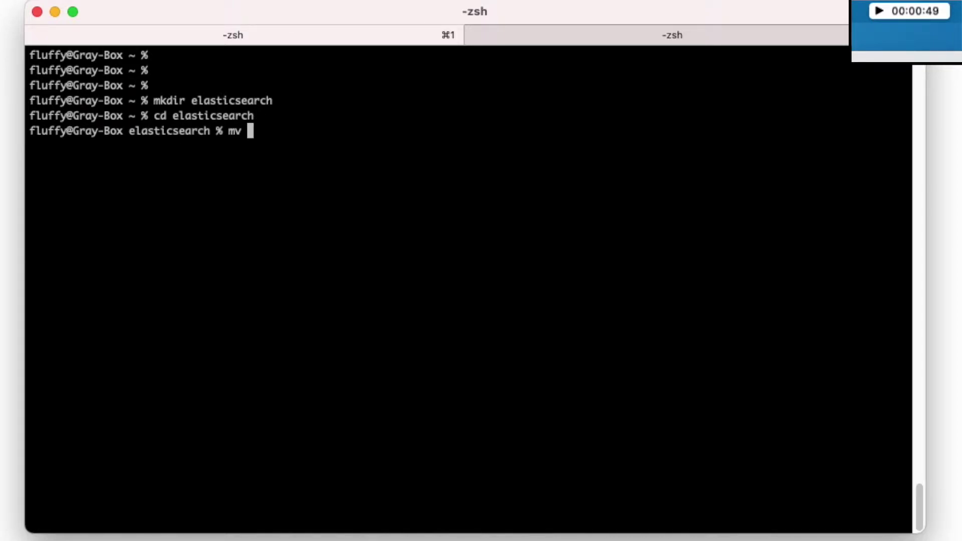
type("~/Do")
key("Tab")
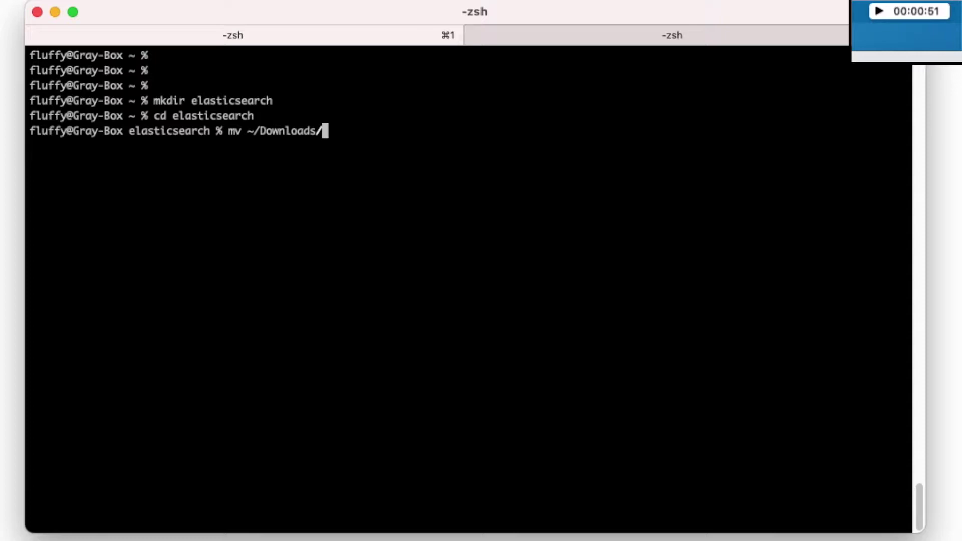
type("el")
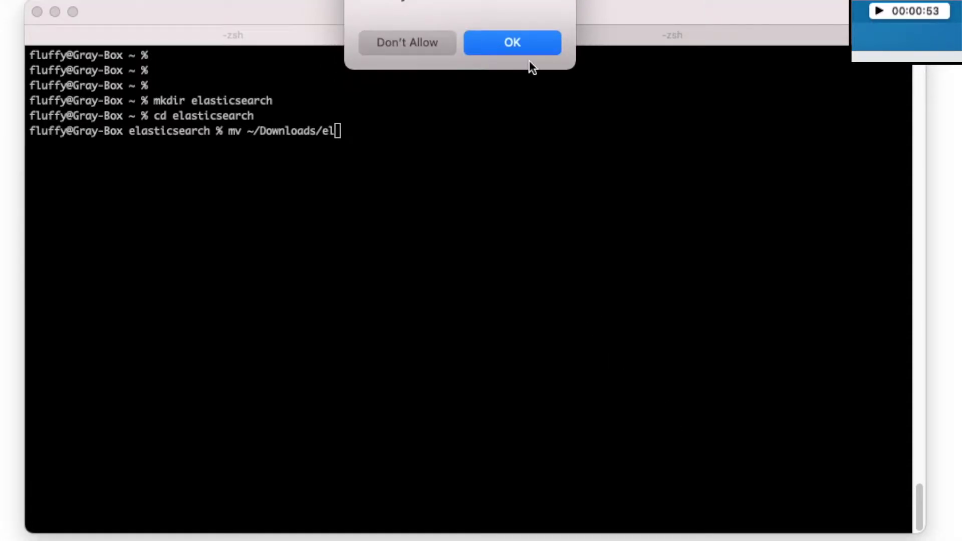
left_click(525, 42)
key("Tab")
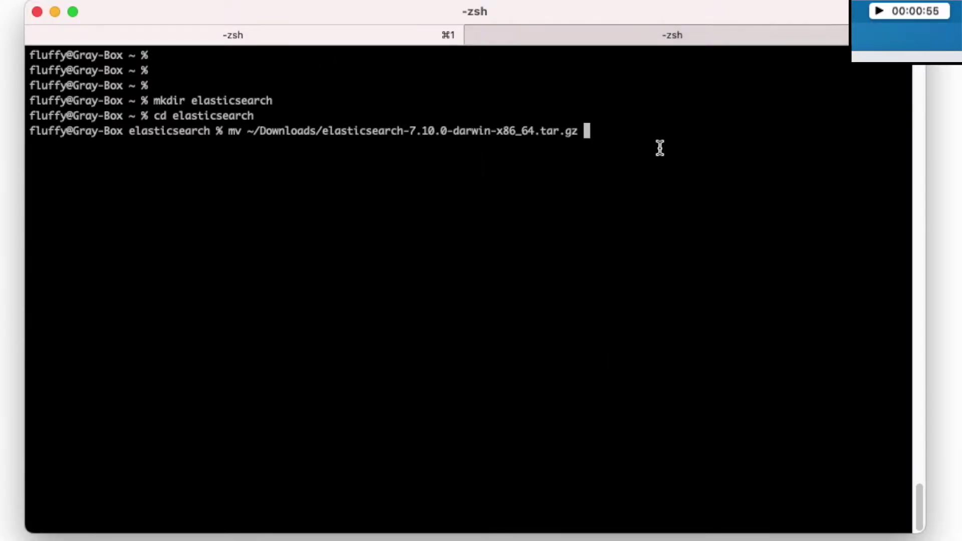
type(".")
key("Return")
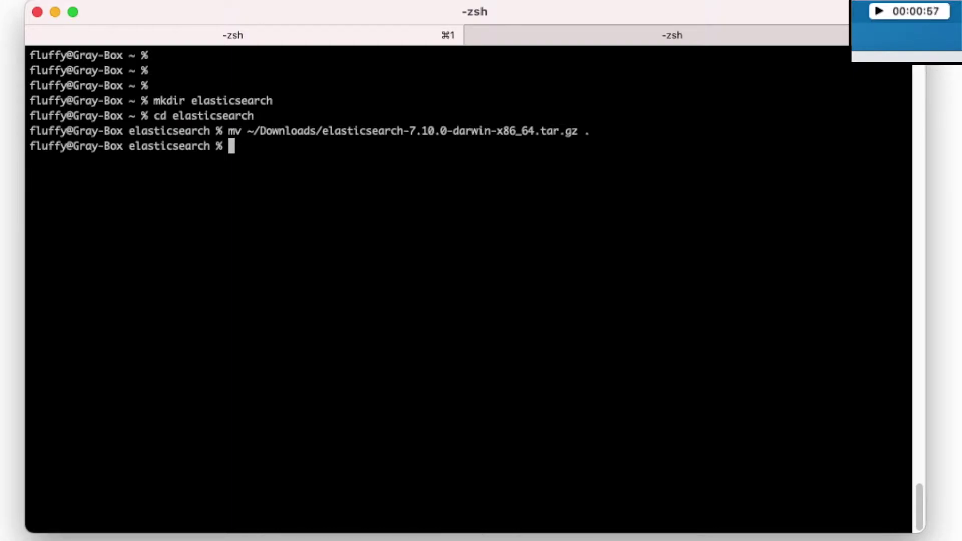
Step: Extract the Elasticsearch archive with tar xzfv, opening a second shell tab meanwhile
type("tar ")
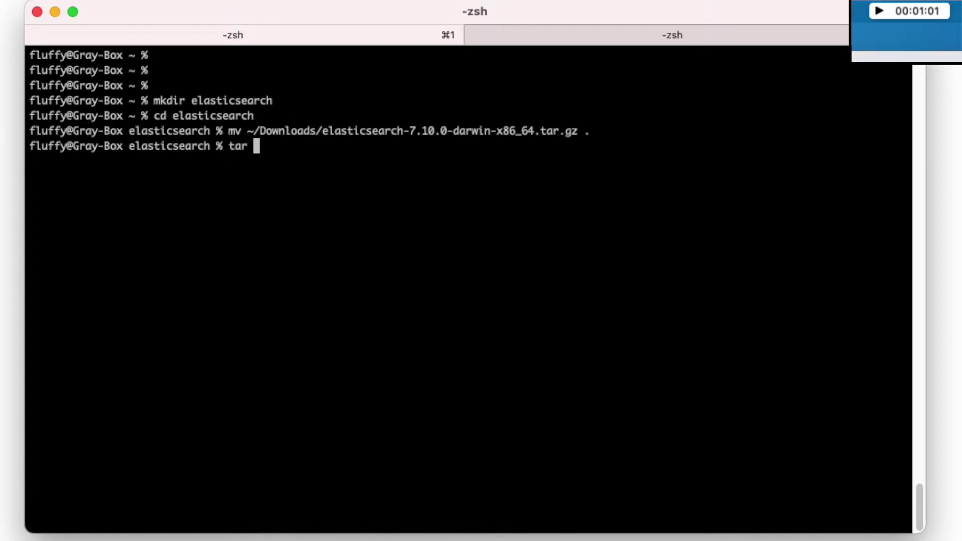
type("x")
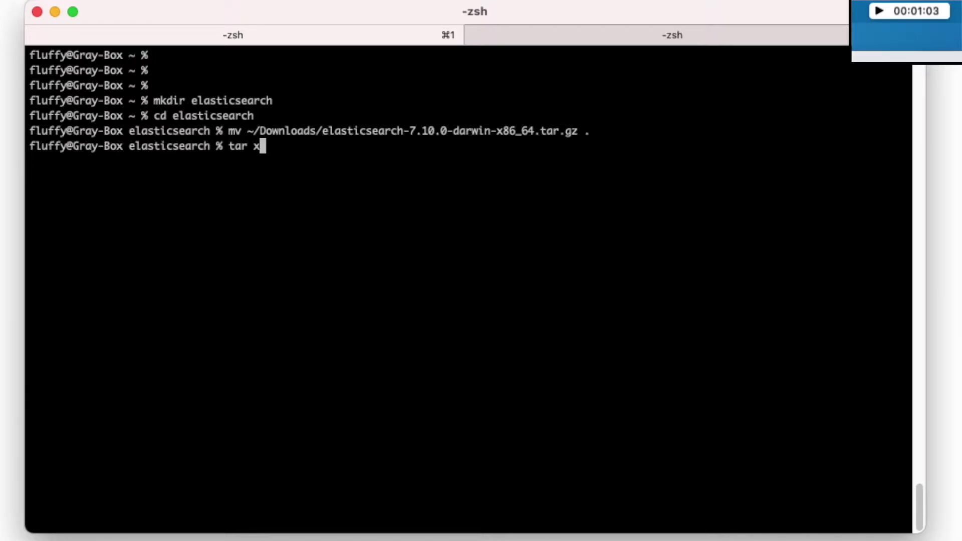
type("zfv e")
key("Tab")
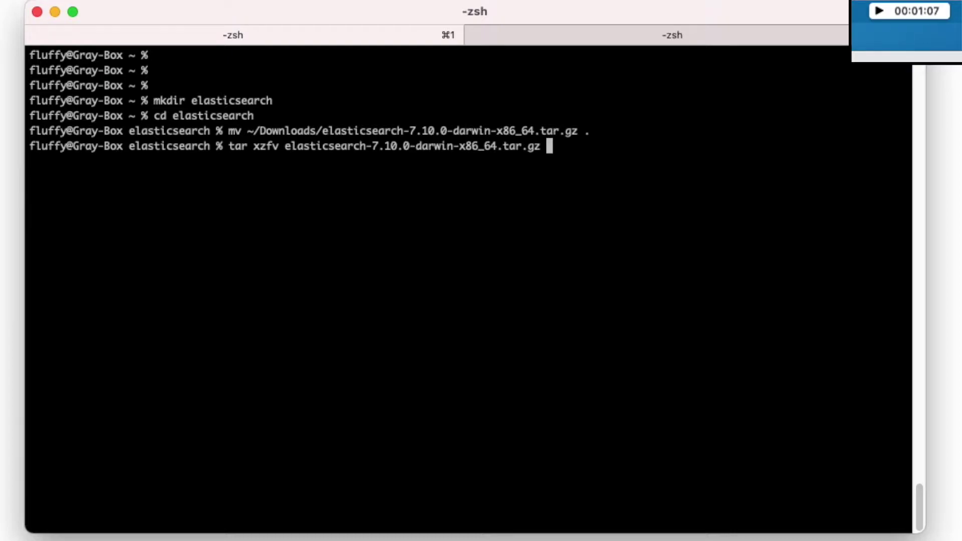
key("Return")
key("super+2")
Step: In the second tab, enter the elasticsearch folder and move the Kibana 7.10.0 archive there from Downloads
type("cd el")
key("Tab")
key("Return")
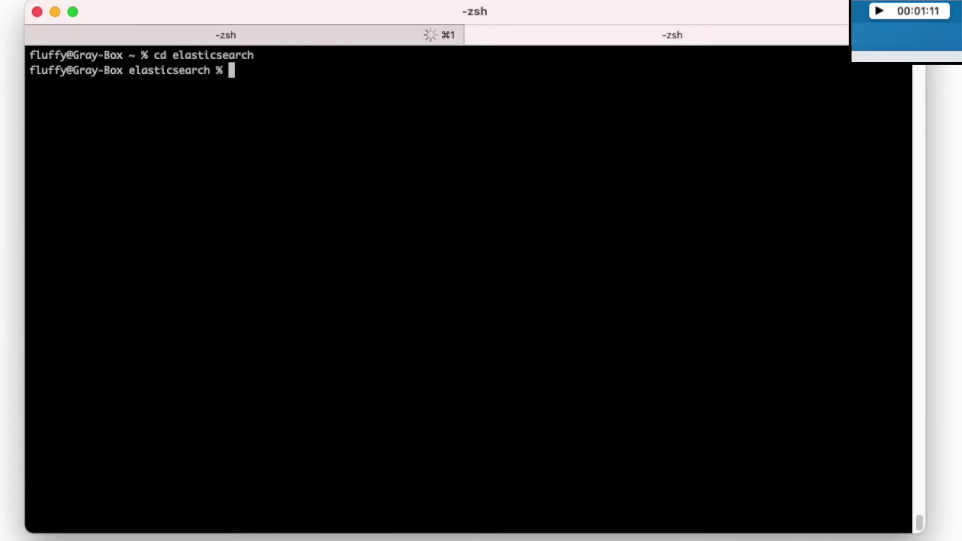
type("mv ~")
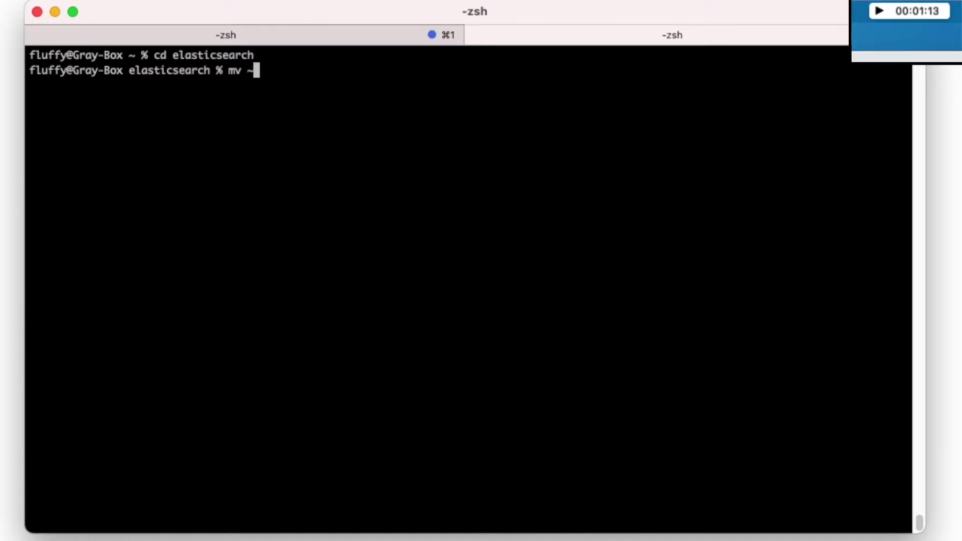
type("/D")
key("Tab")
type("w")
key("Tab")
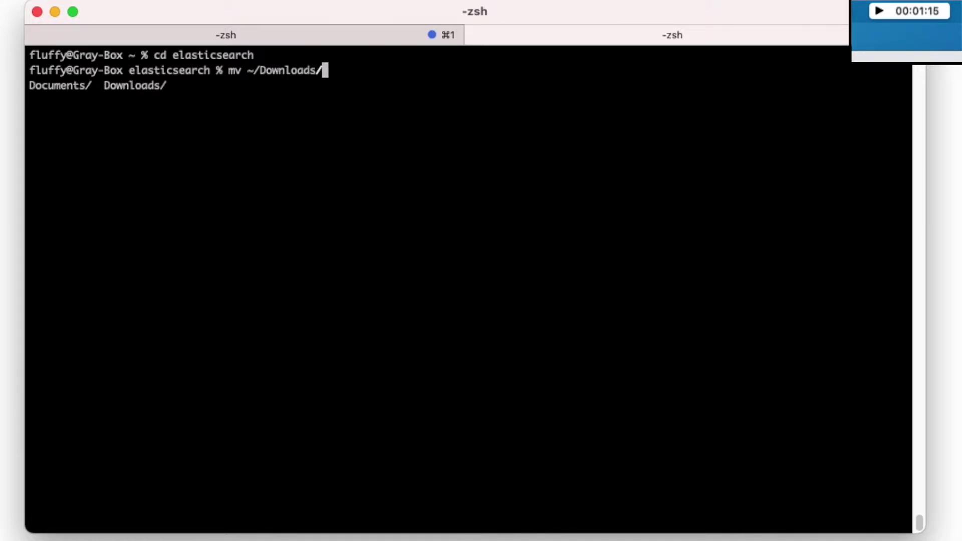
type("k")
key("Tab")
type(".")
key("Return")
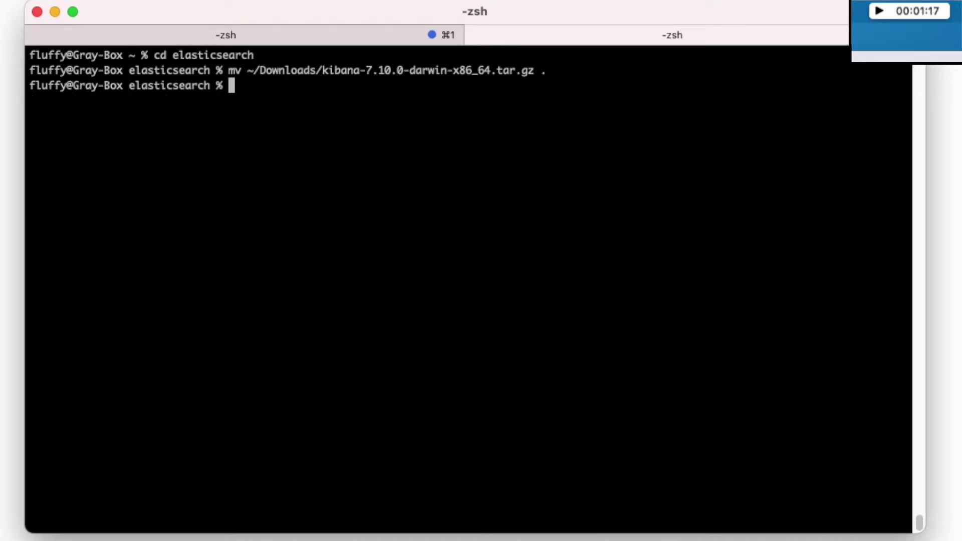
Step: List the folder and extract the Kibana archive with tar xzfv
type("ls")
key("Return")
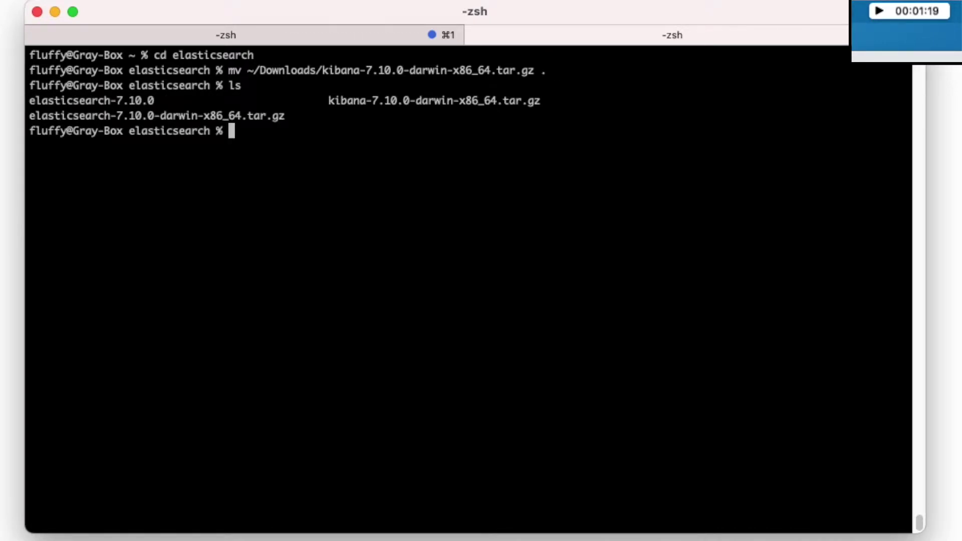
type("tar xzfv")
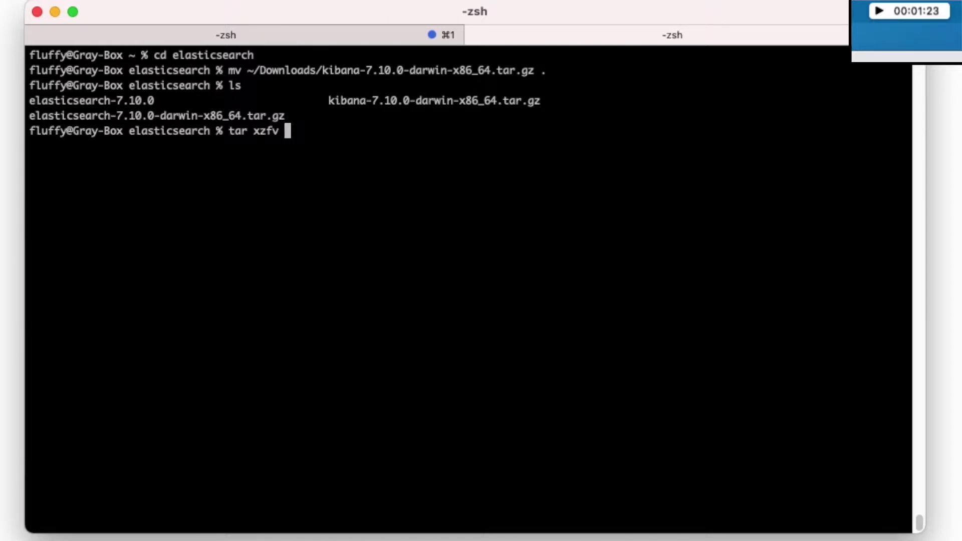
type(" k")
key("Tab")
key("Return")
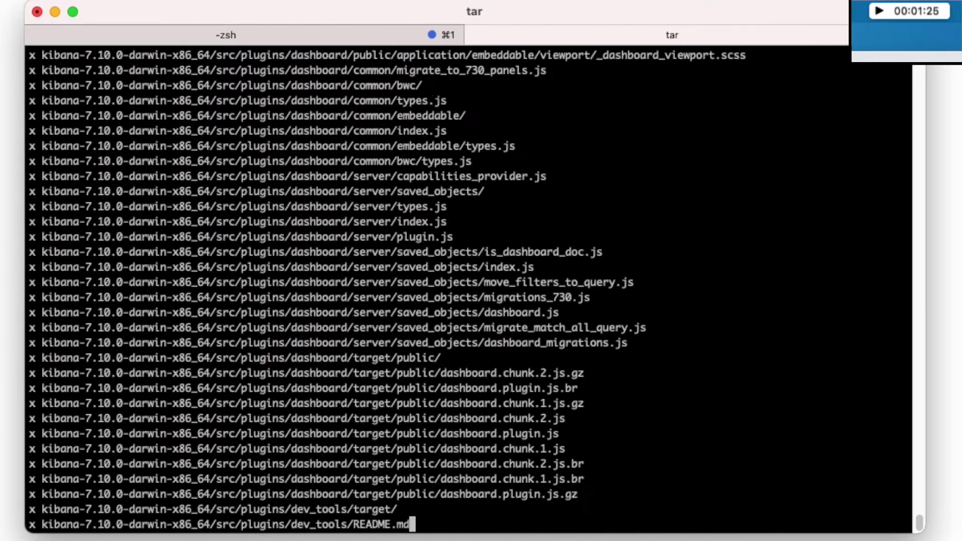
key("super+1")
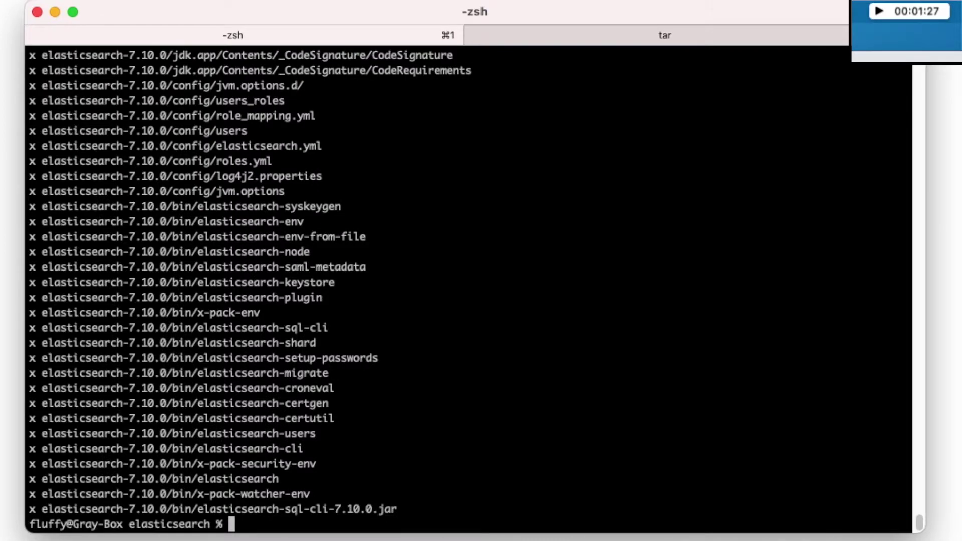
Step: Enter elasticsearch-7.10.0 and launch the server with ./bin/elasticsearch
type("ls")
key("Return")
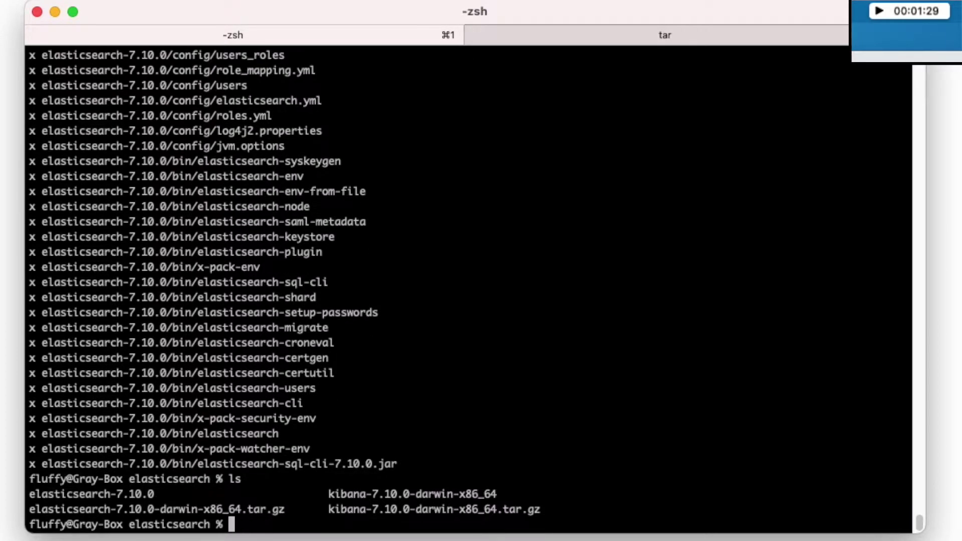
type("cd e")
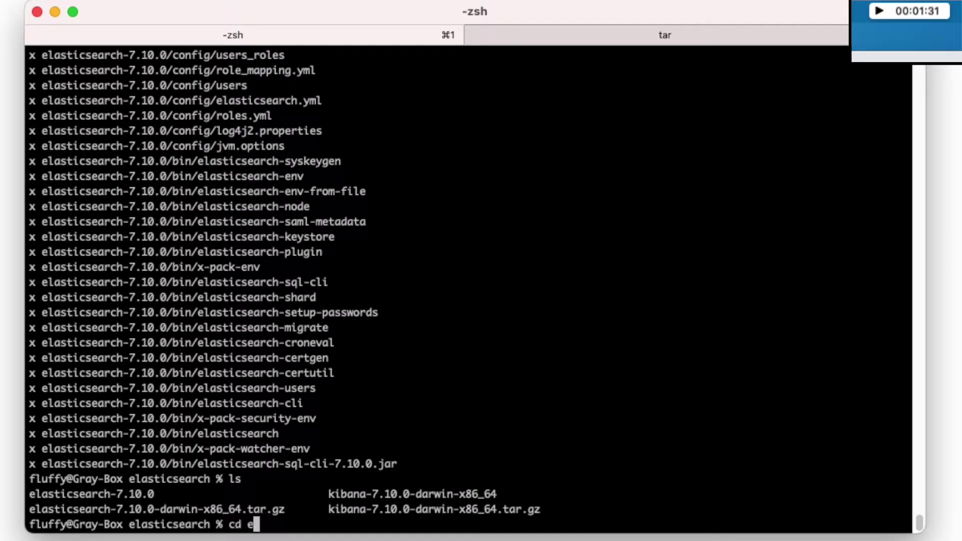
key("Tab")
key("Return")
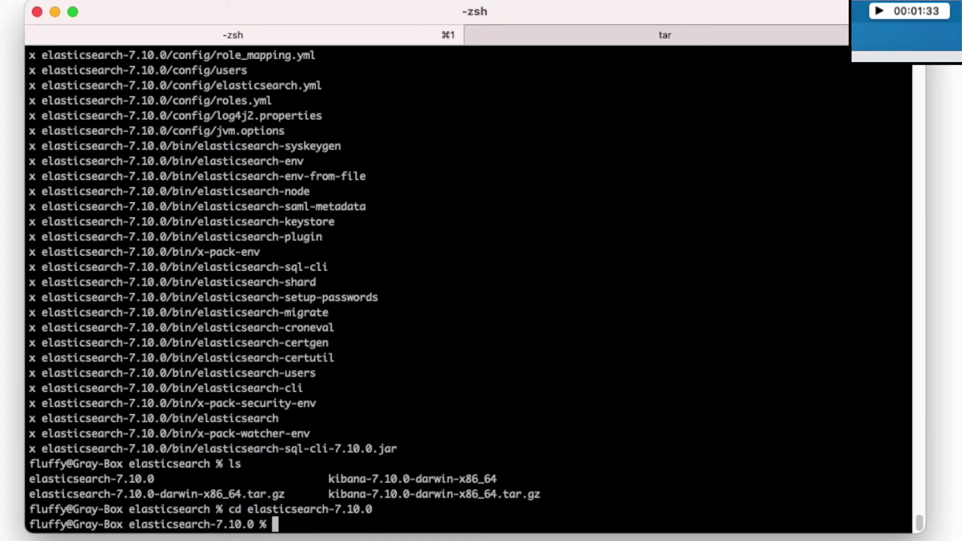
type("./b")
key("Tab")
type("e")
key("Tab")
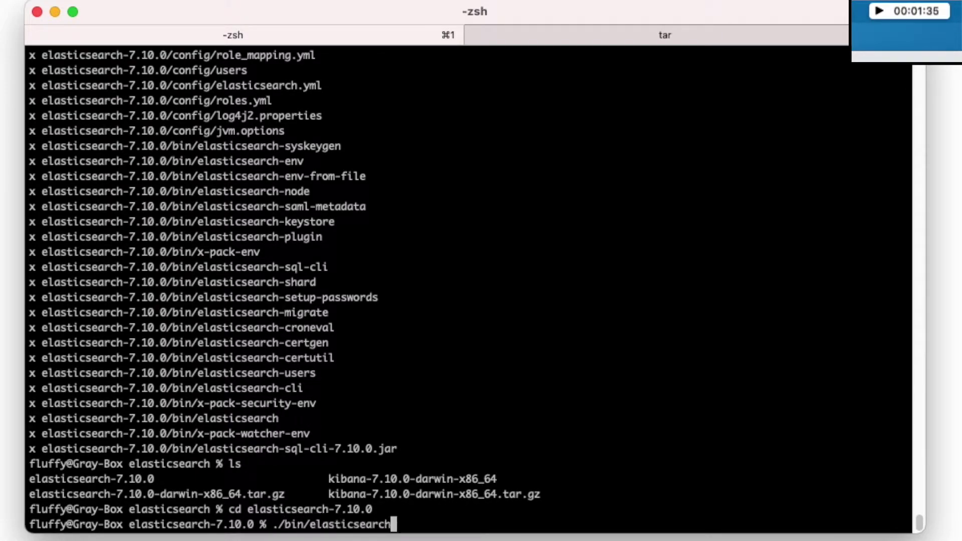
key("Return")
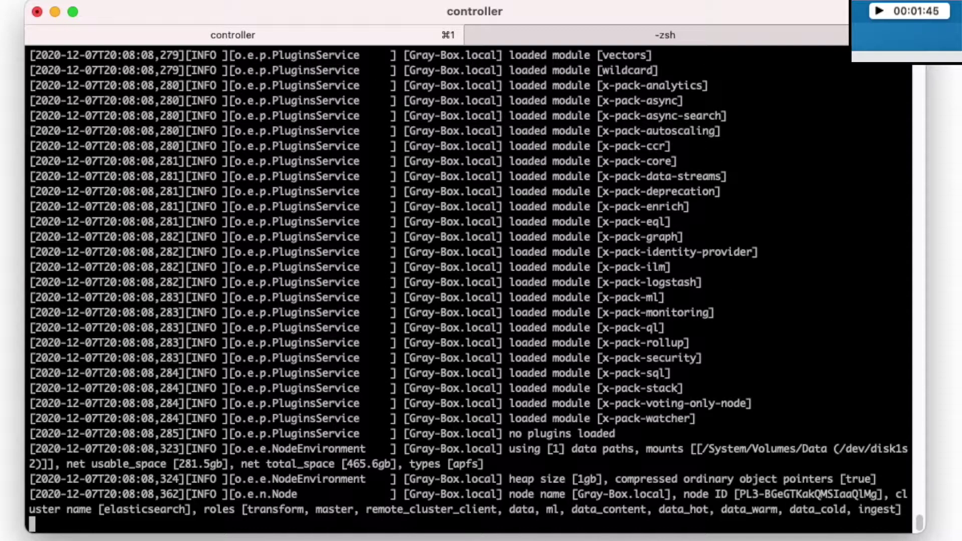
key("super+2")
Step: Clear the mistyped command and change into kibana-7.10.0-darwin-x86_64
type("./ki")
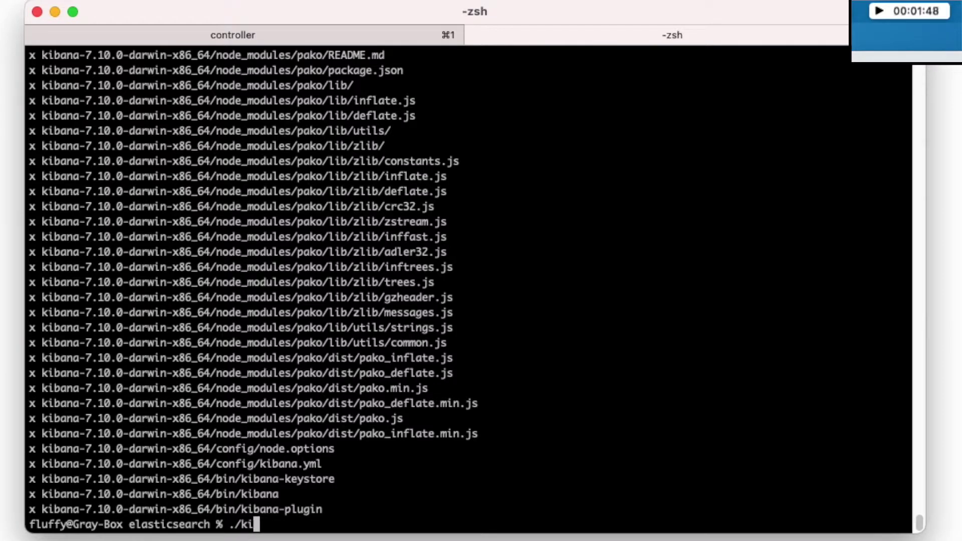
key("Tab")
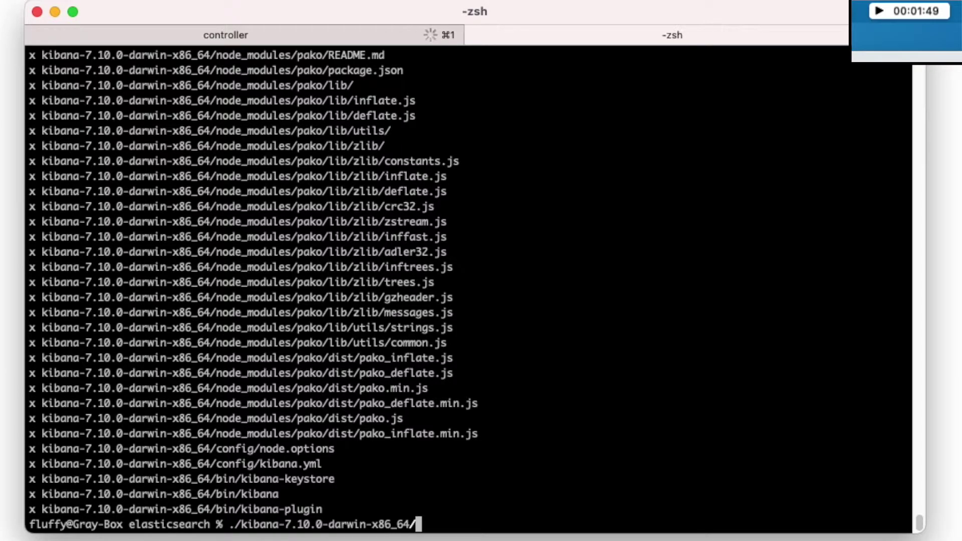
key("BackSpace")
type("cd")
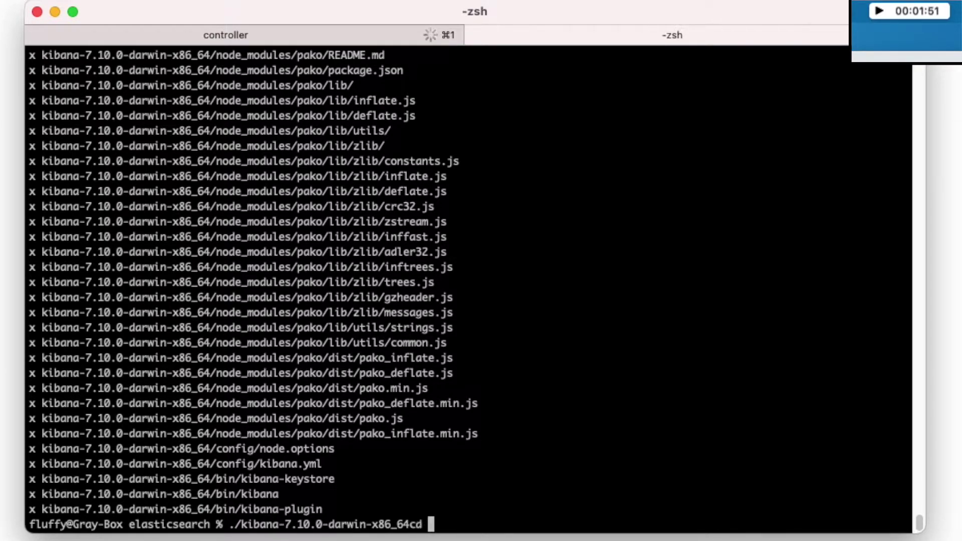
key("BackSpace")
key("BackSpace")
key("BackSpace")
key("Left")
key("Left")
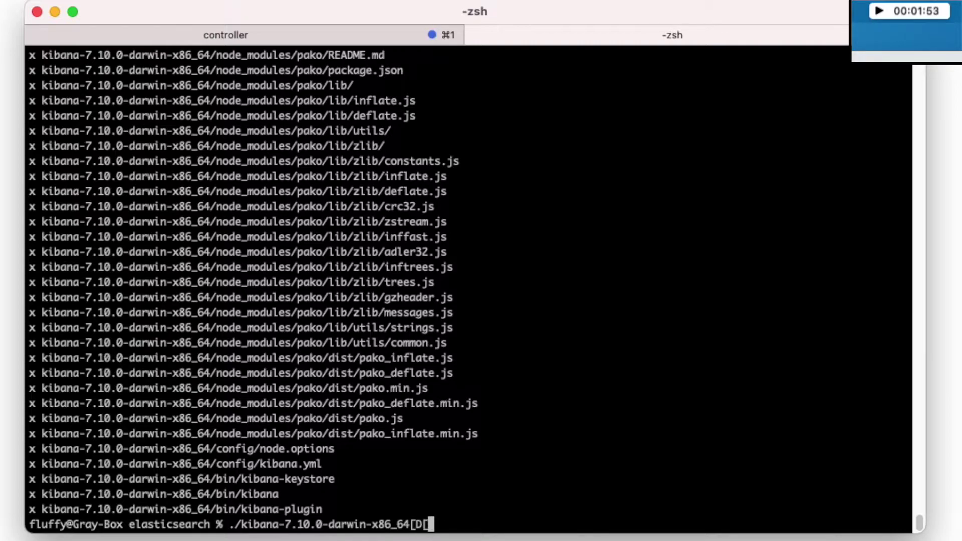
key("BackSpace")
key("BackSpace")
key("BackSpace")
key("BackSpace")
key("BackSpace")
key("BackSpace")
key("BackSpace")
key("BackSpace")
key("BackSpace")
key("BackSpace")
key("BackSpace")
key("BackSpace")
key("BackSpace")
key("BackSpace")
key("BackSpace")
key("BackSpace")
key("BackSpace")
key("BackSpace")
key("BackSpace")
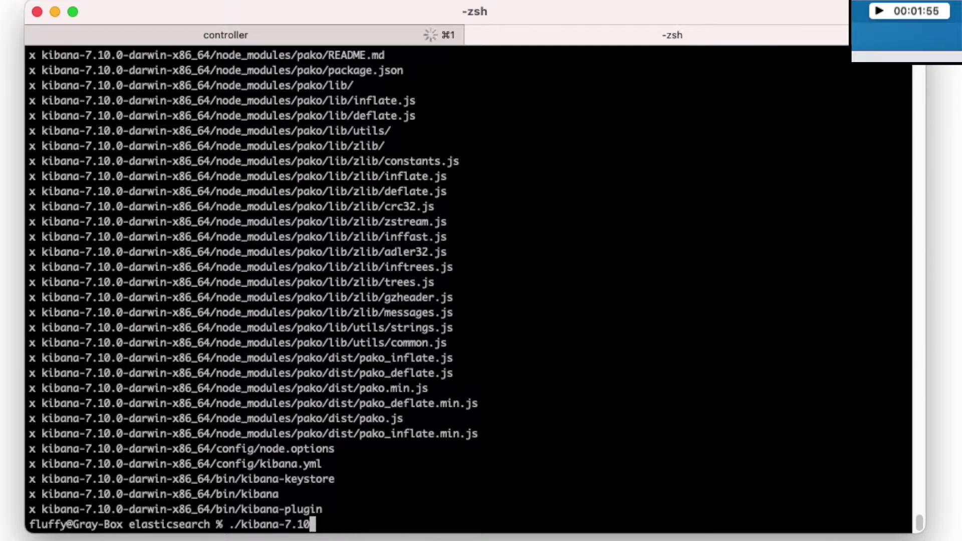
key("BackSpace")
key("BackSpace")
key("BackSpace")
key("BackSpace")
key("BackSpace")
key("BackSpace")
key("BackSpace")
key("BackSpace")
key("BackSpace")
key("BackSpace")
key("BackSpace")
key("BackSpace")
key("BackSpace")
type("cd ")
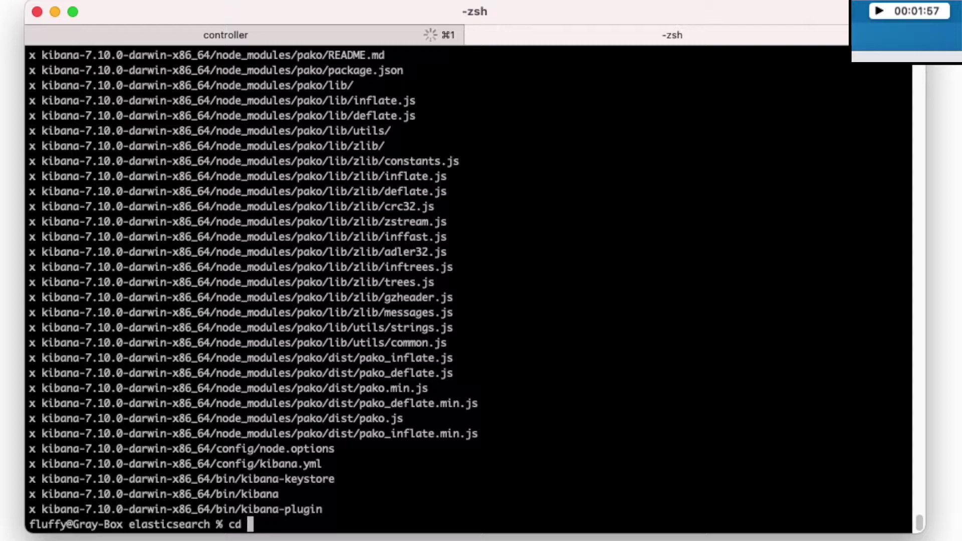
type("kibana-7.10.0-darwin-x86_64")
key("Return")
Step: Launch Kibana with ./bin/kibana
type("./bin/")
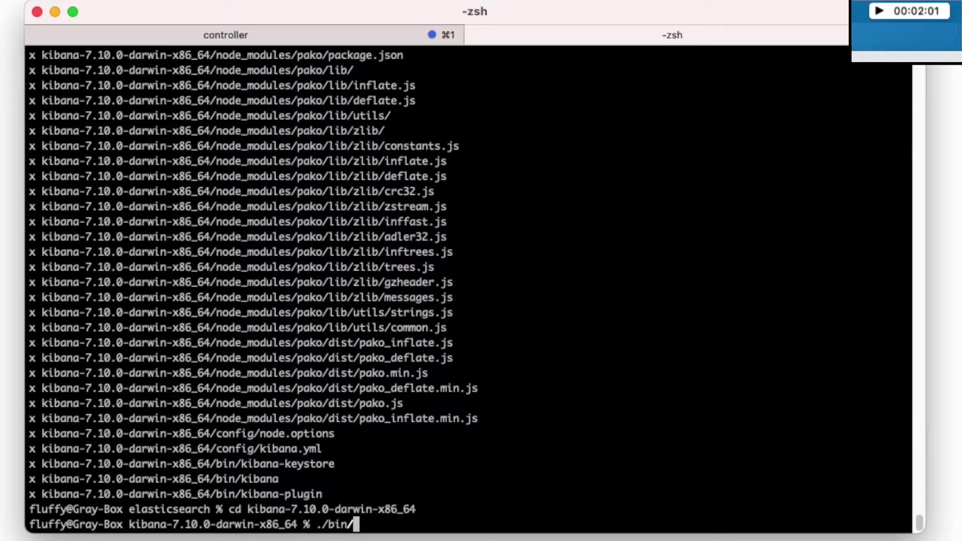
type("kibana")
key("Return")
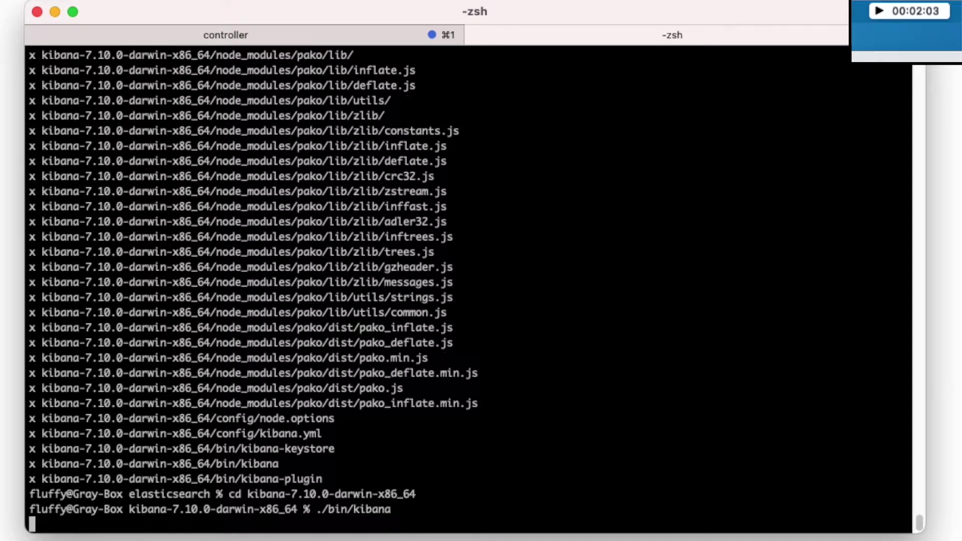
key("super+1")
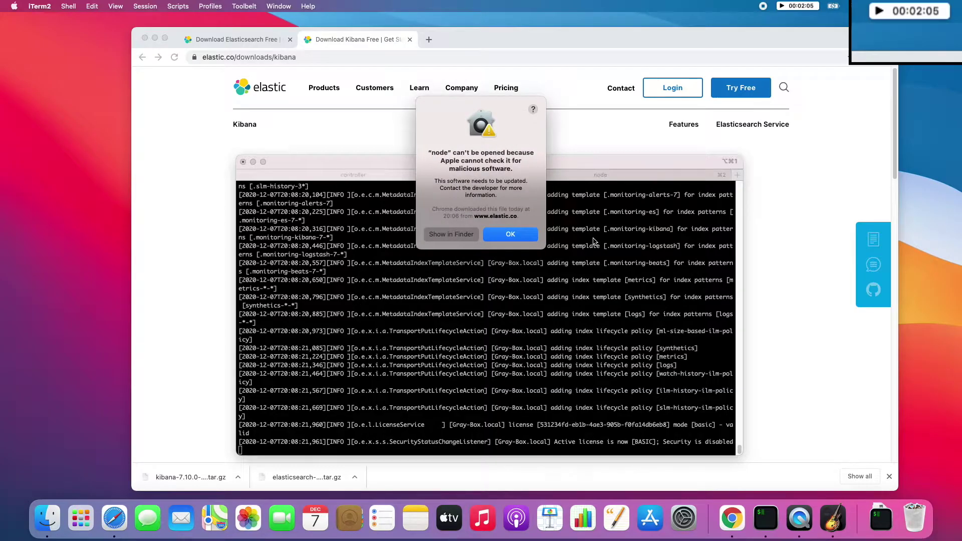
Step: Dismiss the 'node can't be opened' warning and open System Preferences through Spotlight
left_click(509, 232)
left_click(580, 176)
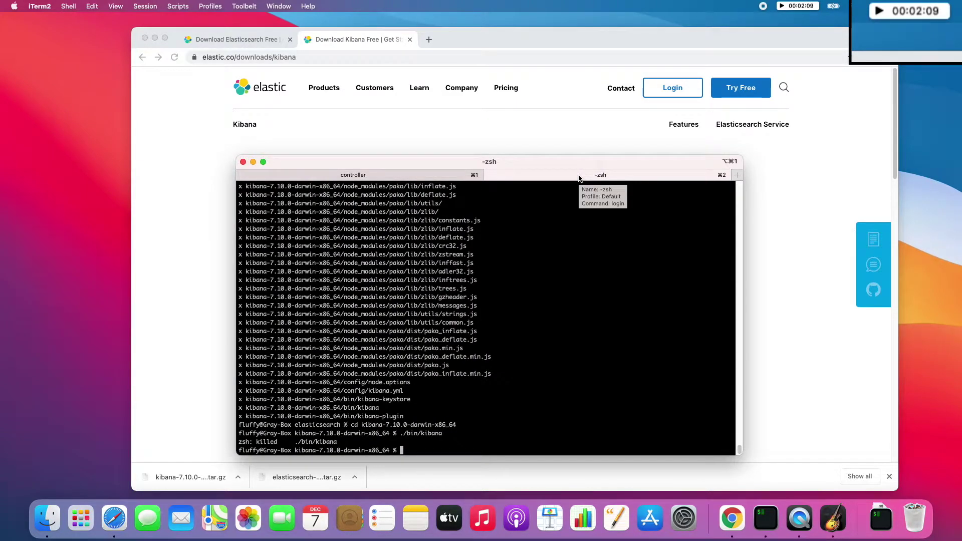
key("super+space")
type("prefe")
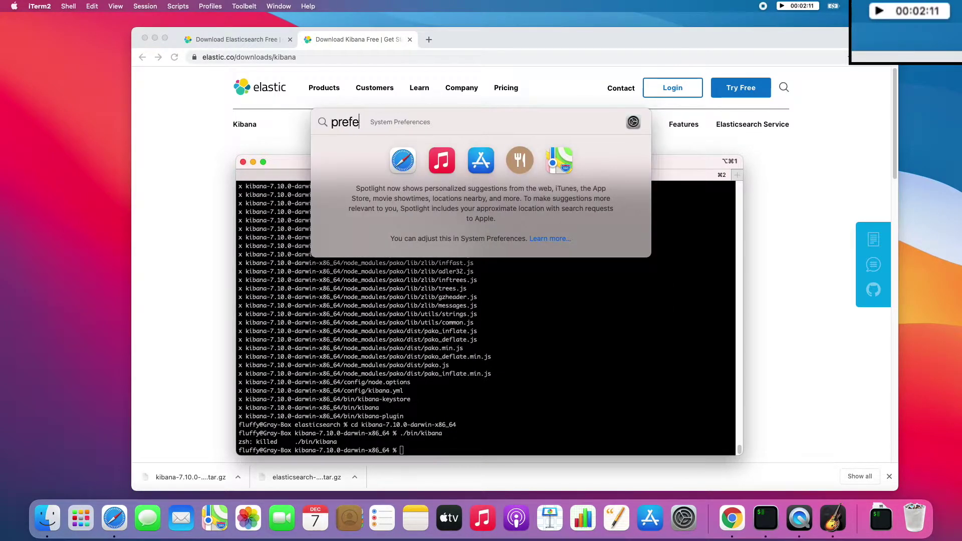
key("Return")
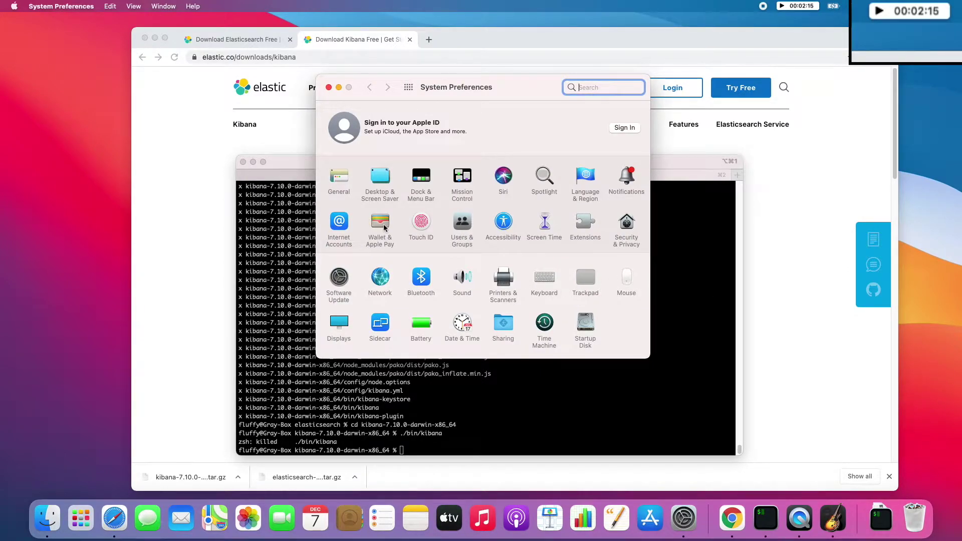
Step: In Security & Privacy, allow the blocked 'node' program anyway and close the window
left_click(632, 239)
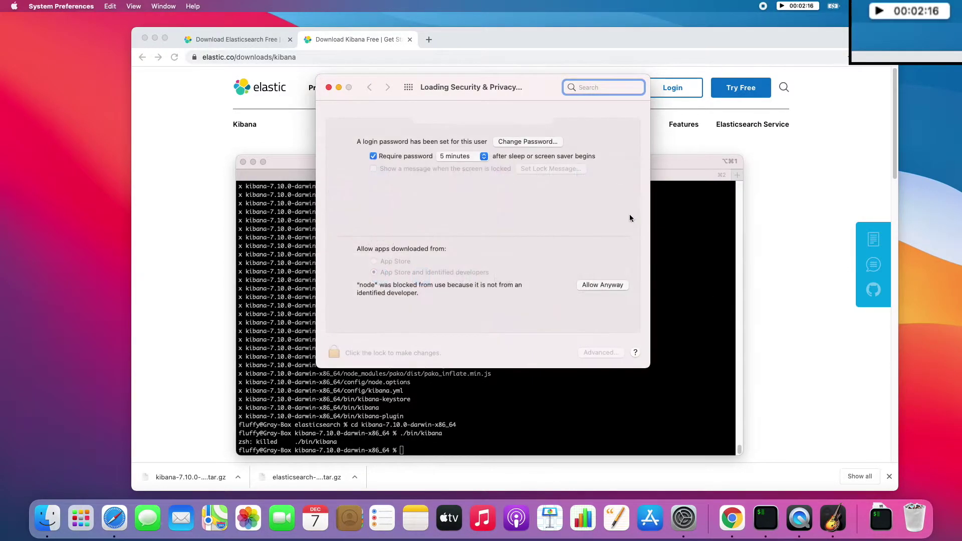
left_click(587, 284)
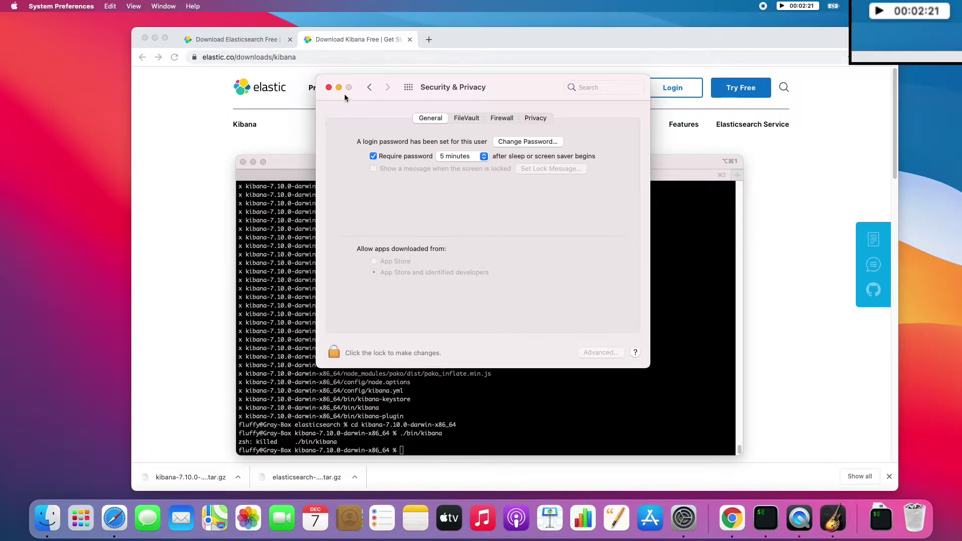
left_click(328, 88)
Step: Rerun ./bin/kibana and confirm opening 'node' despite the warning
key("Up")
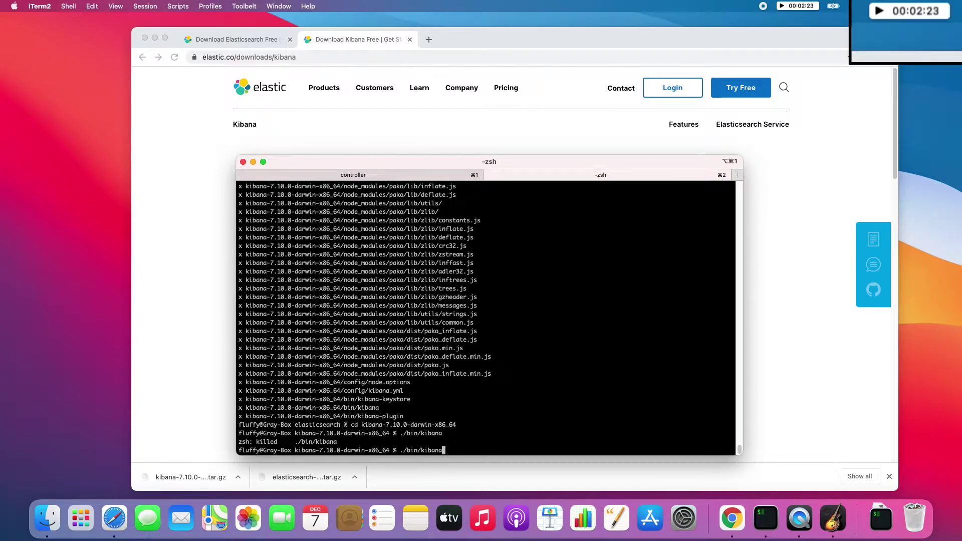
key("Return")
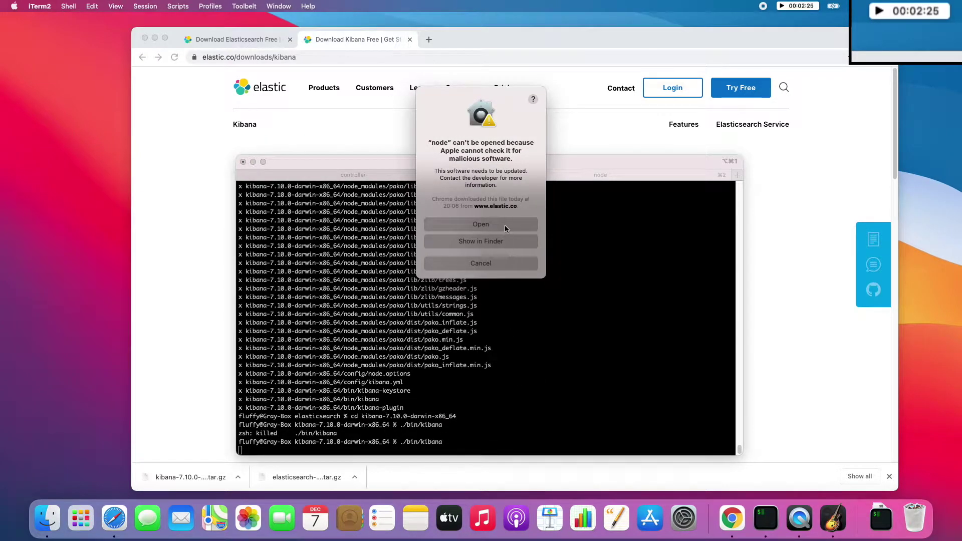
left_click(504, 225)
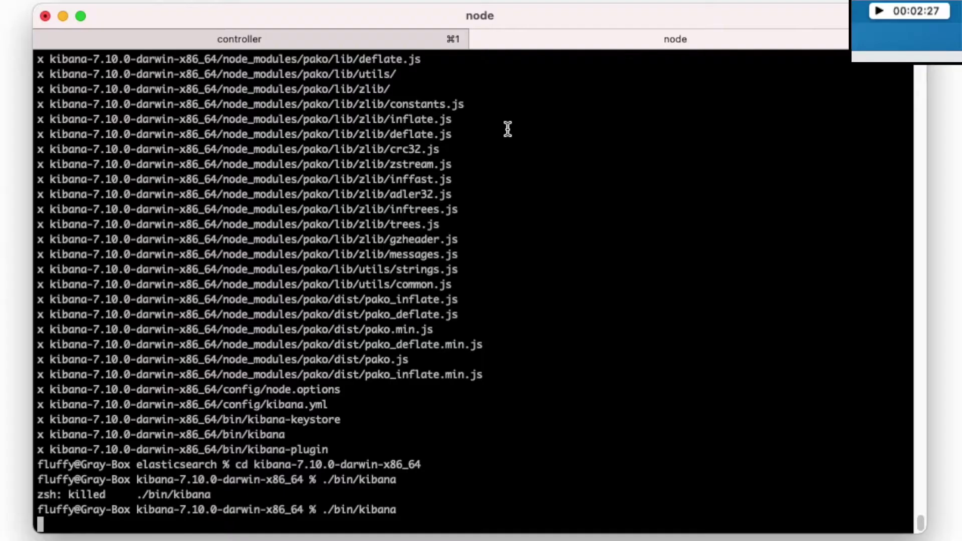
Step: Enlarge the terminal and compare the Elasticsearch and Kibana startup logs
key("super+1")
key("super+2")
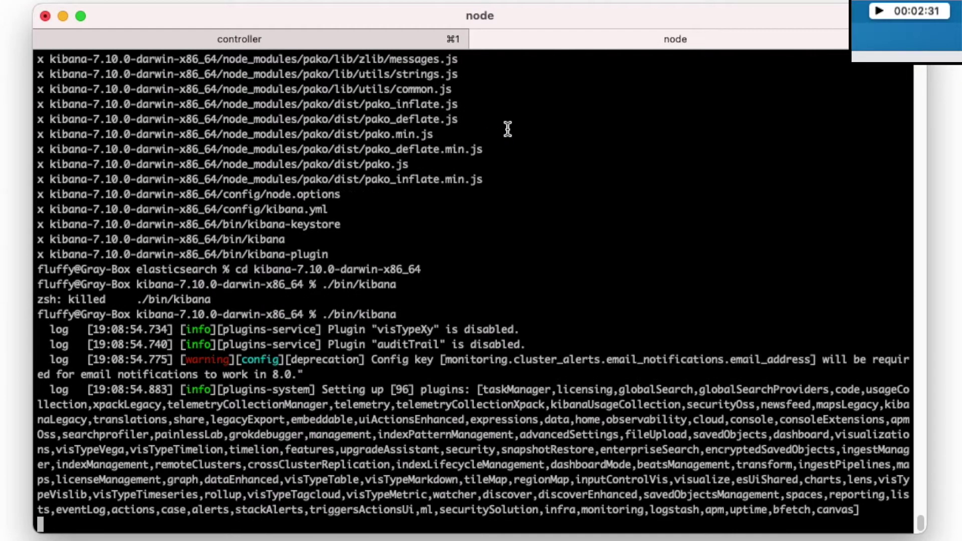
key("super+1")
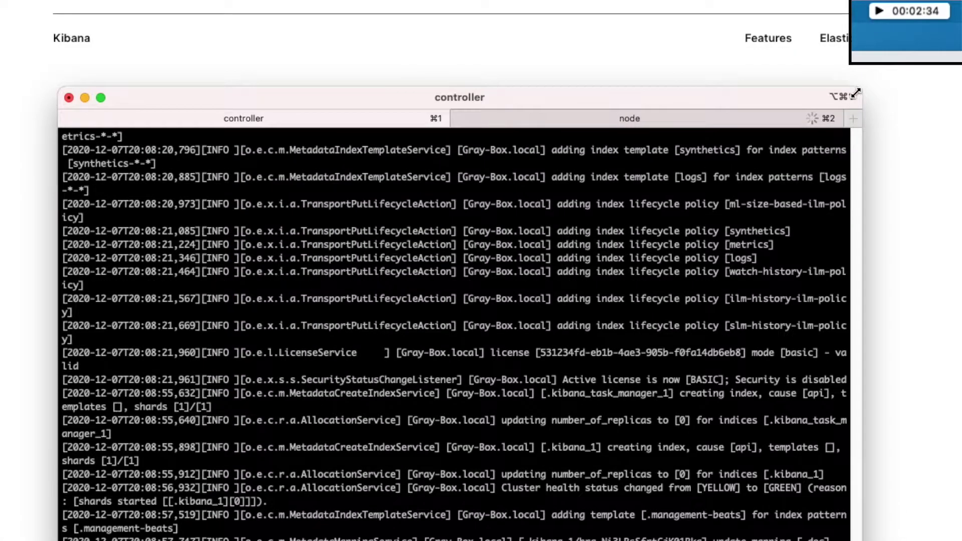
left_click_drag(856, 92, 954, 40)
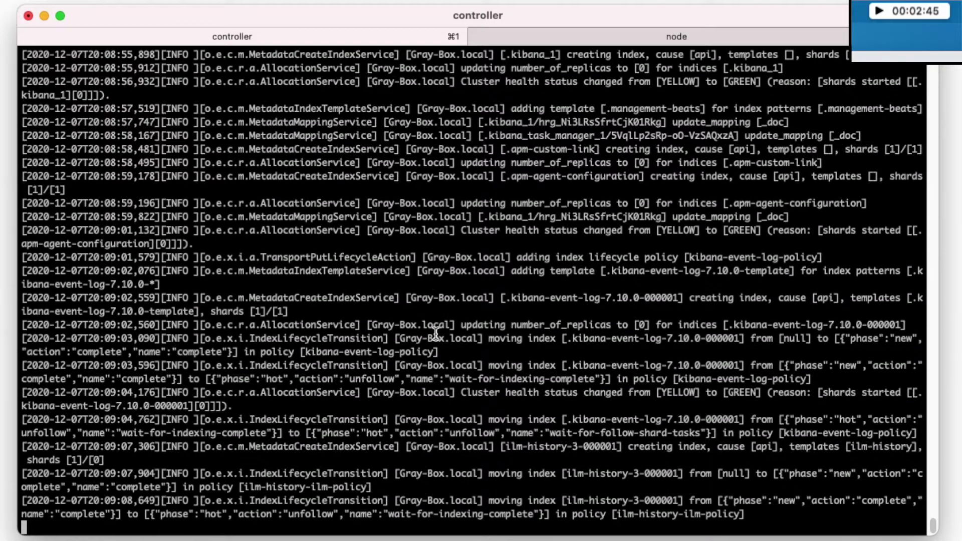
key("super+2")
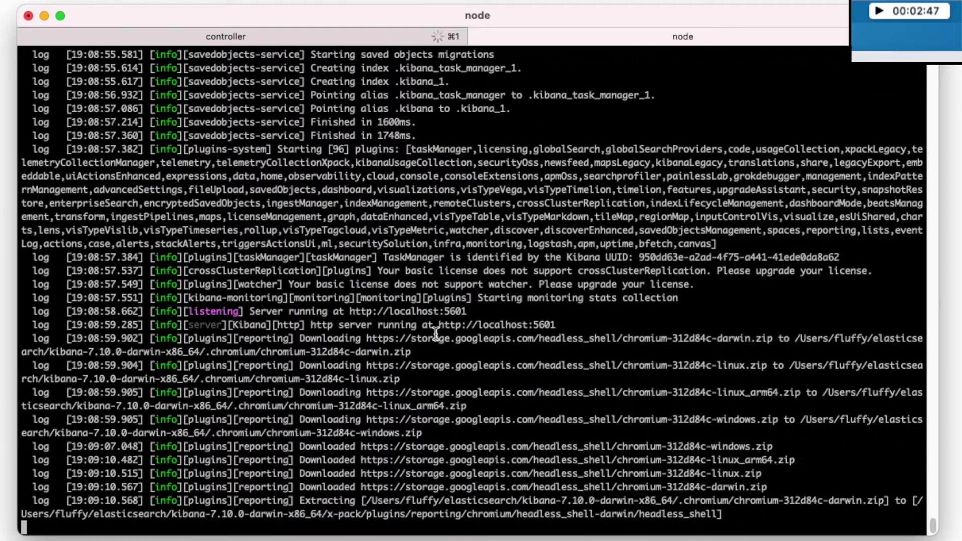
key("super+1")
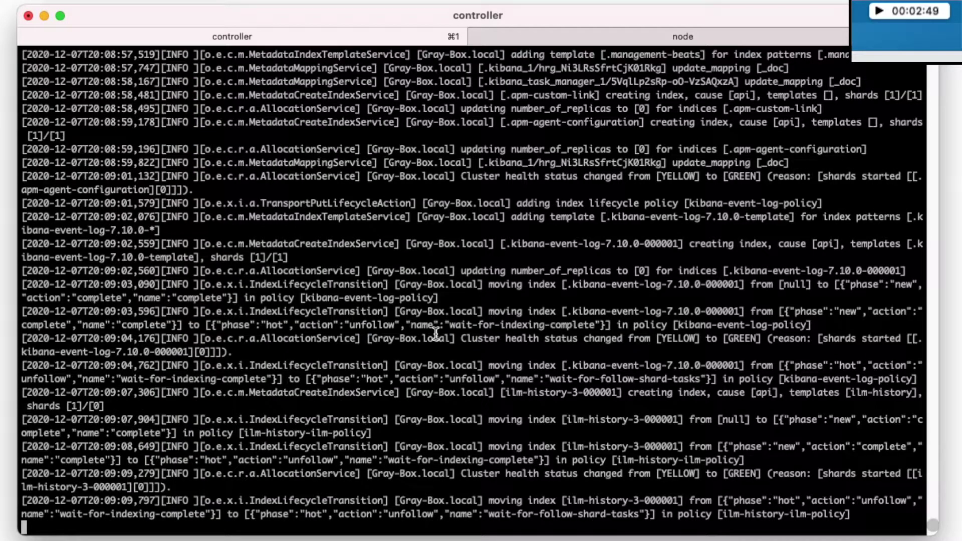
key("super+2")
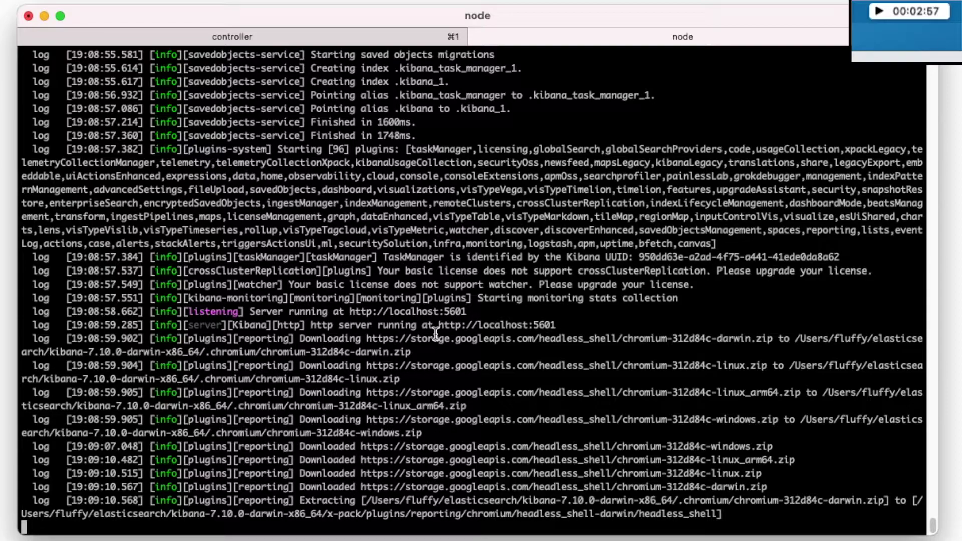
key("super+1")
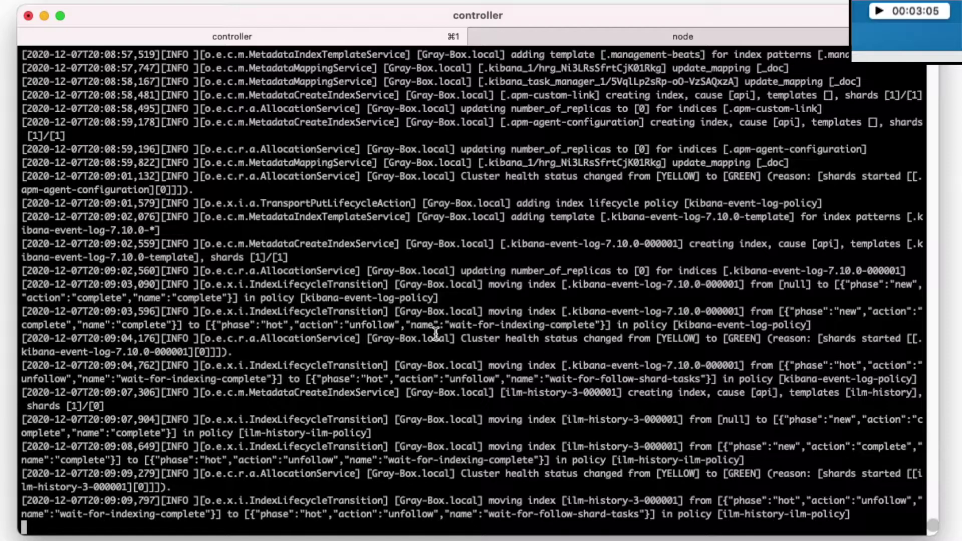
key("super+2")
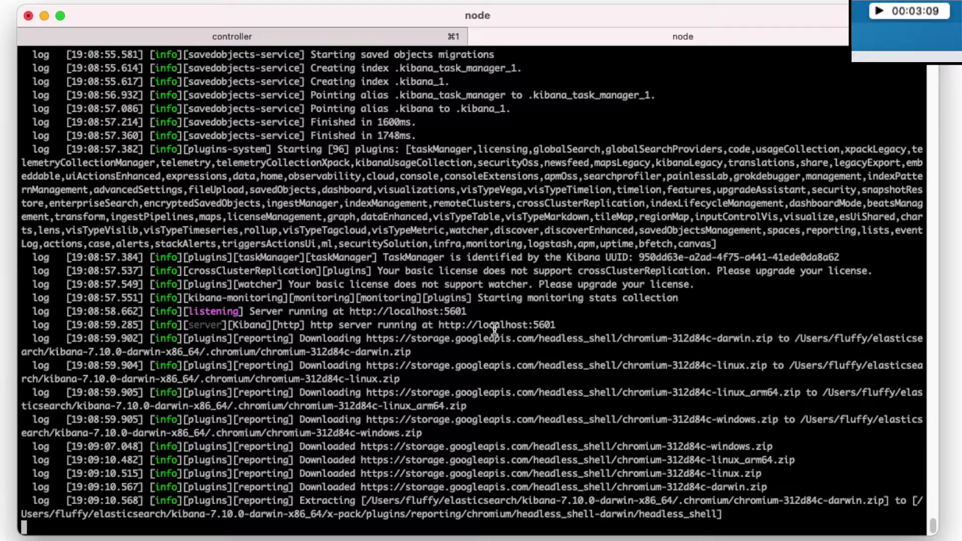
left_click_drag(557, 328, 438, 329)
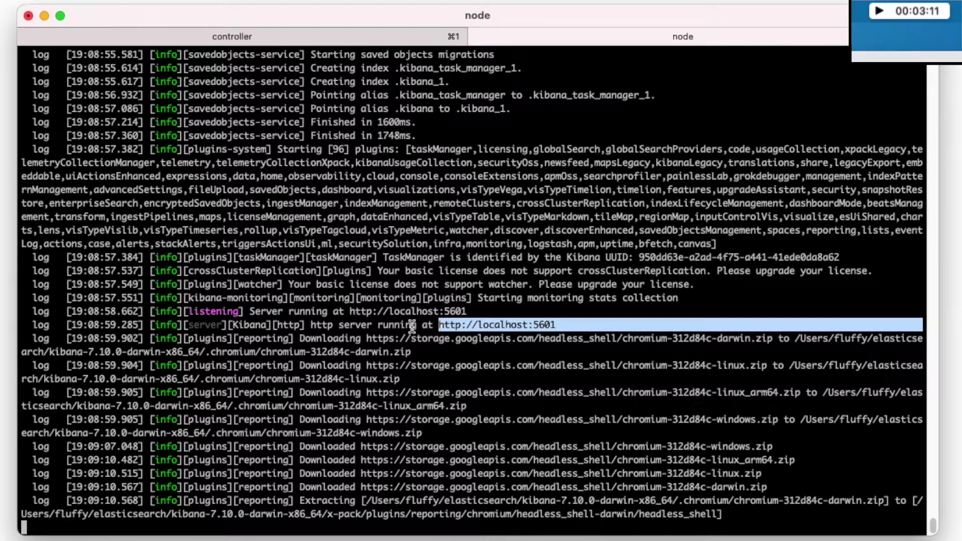
left_click(411, 328)
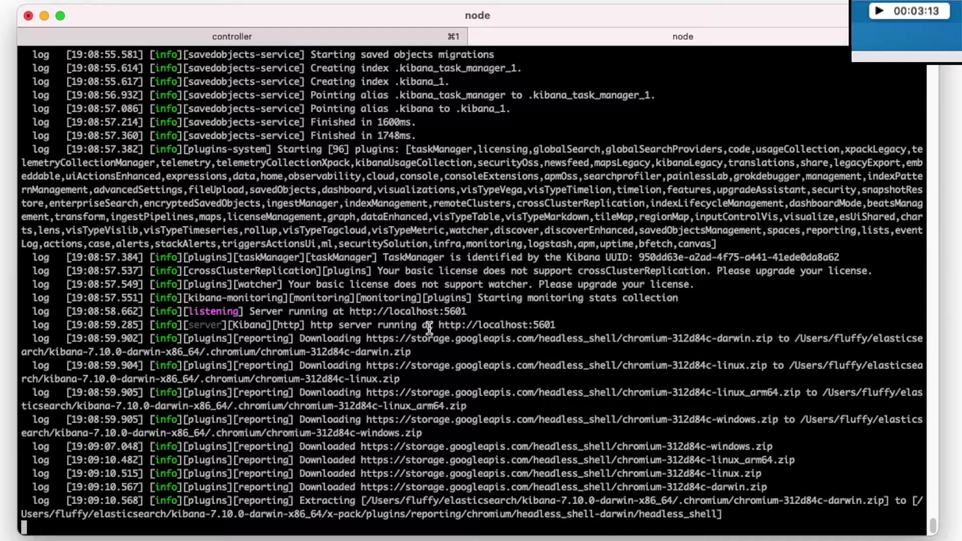
left_click_drag(439, 326, 556, 323)
key("super+c")
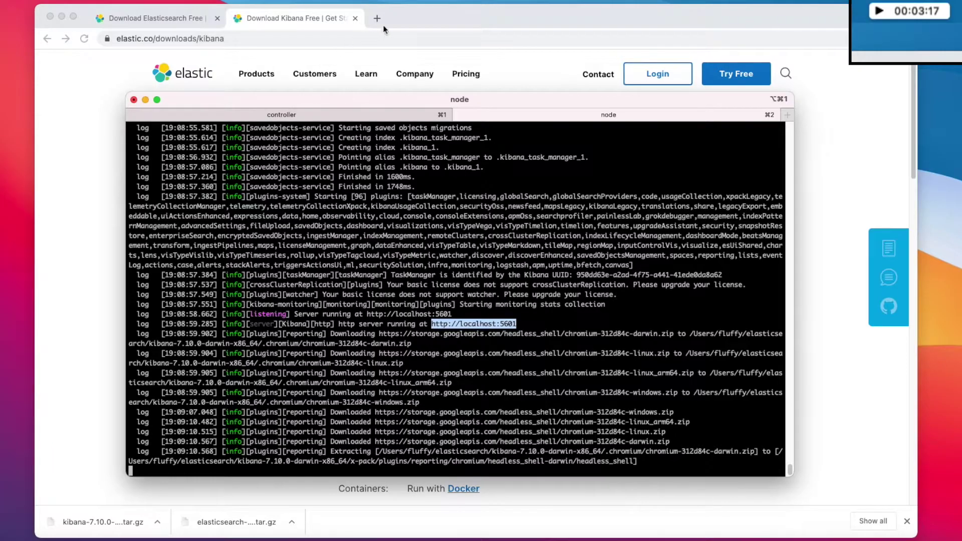
Step: Load localhost:5601 in a new tab, go to Add data, and close the downloads bar
left_click(377, 18)
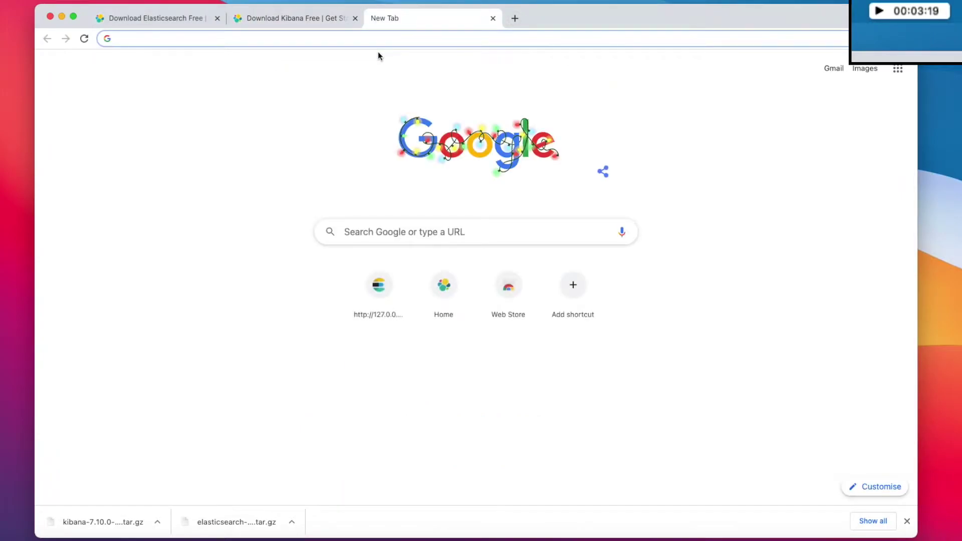
key("super+v")
key("Return")
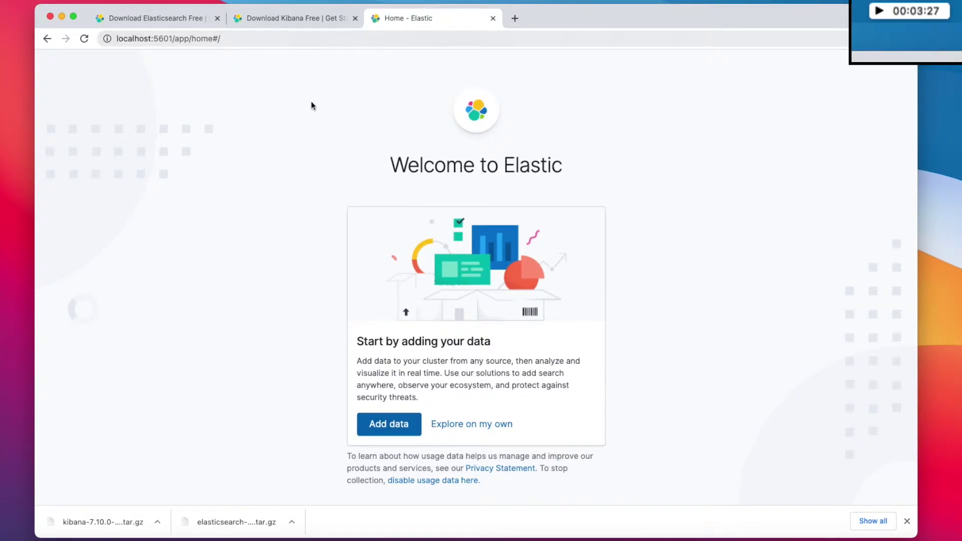
left_click(389, 423)
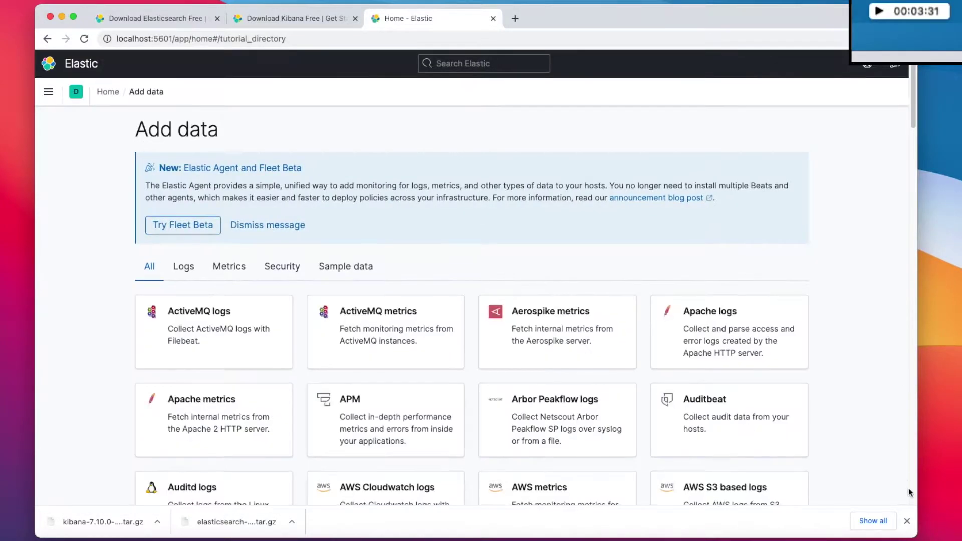
left_click(907, 522)
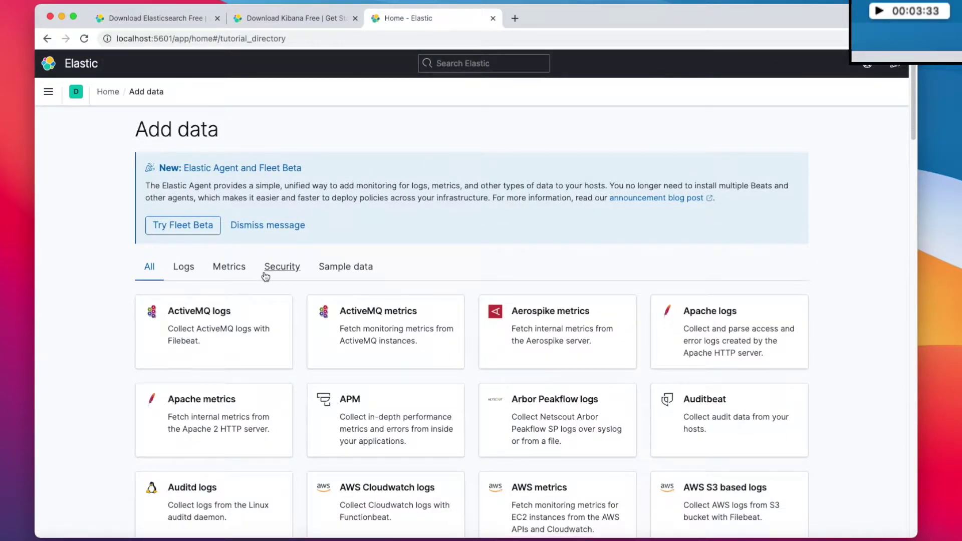
Step: Add the Sample flight data set and view its dashboard showing 303 flights at $590.35 average price
left_click(343, 273)
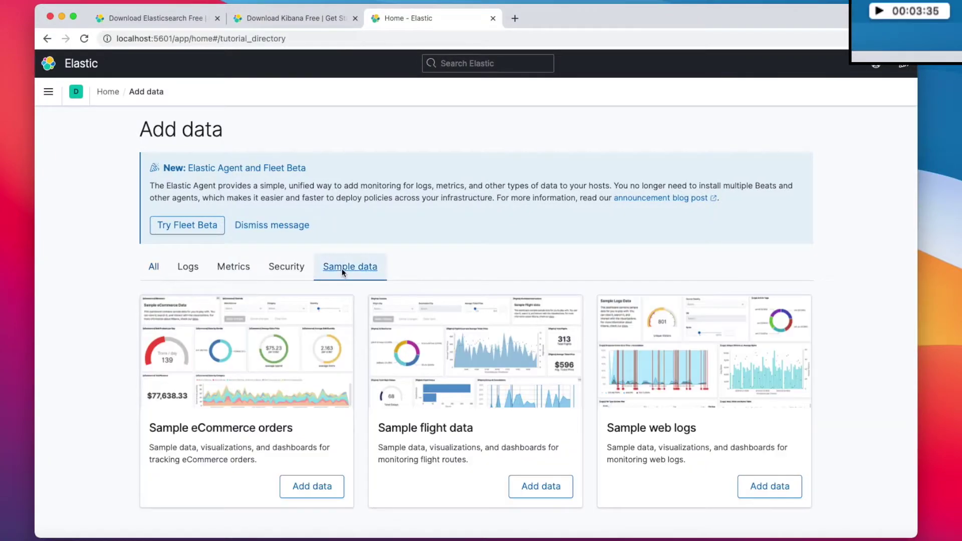
left_click(531, 490)
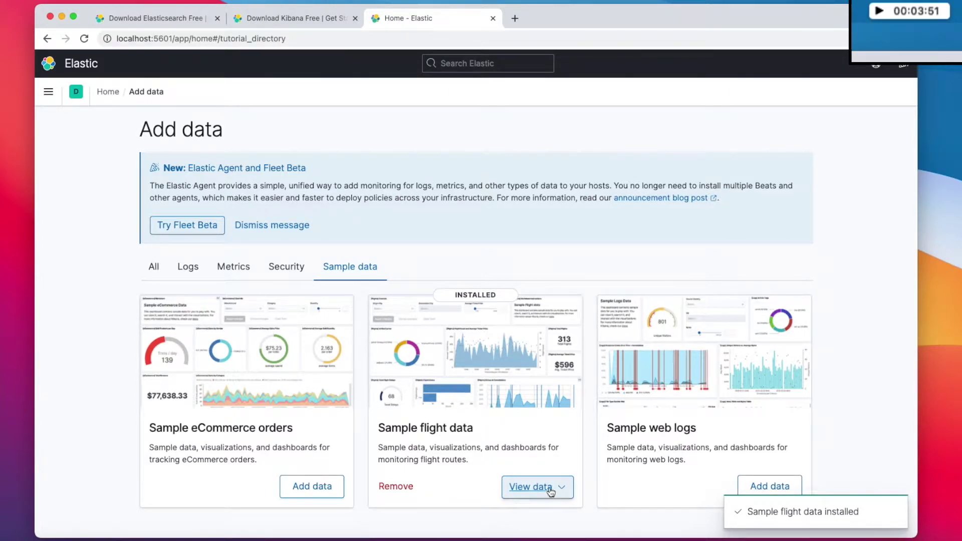
left_click(551, 492)
left_click(509, 408)
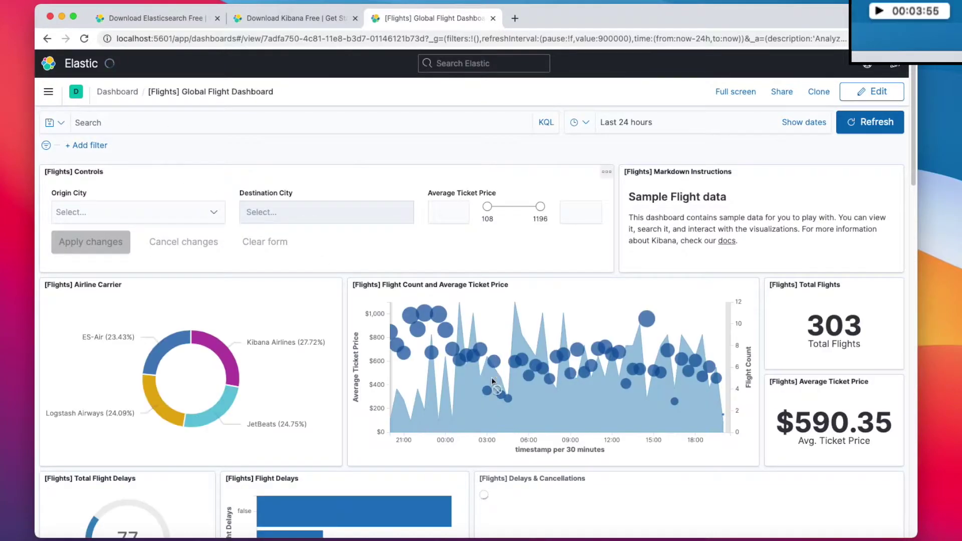
scroll(565, 335, "down", 15)
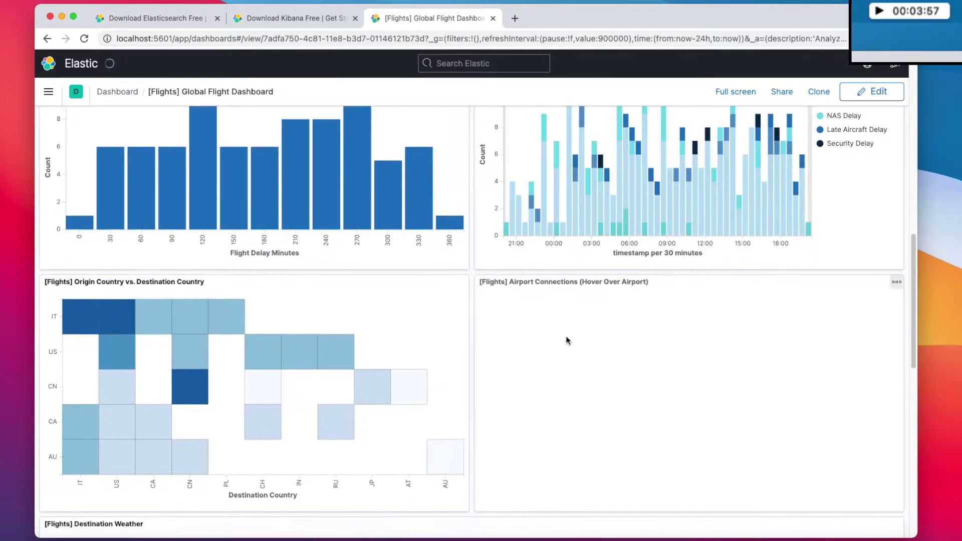
scroll(356, 289, "up", 15)
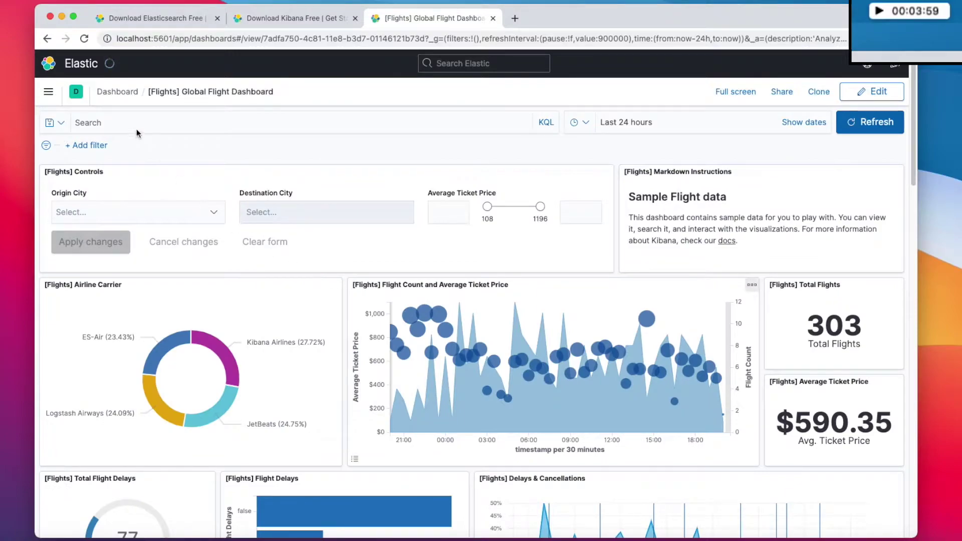
left_click(48, 91)
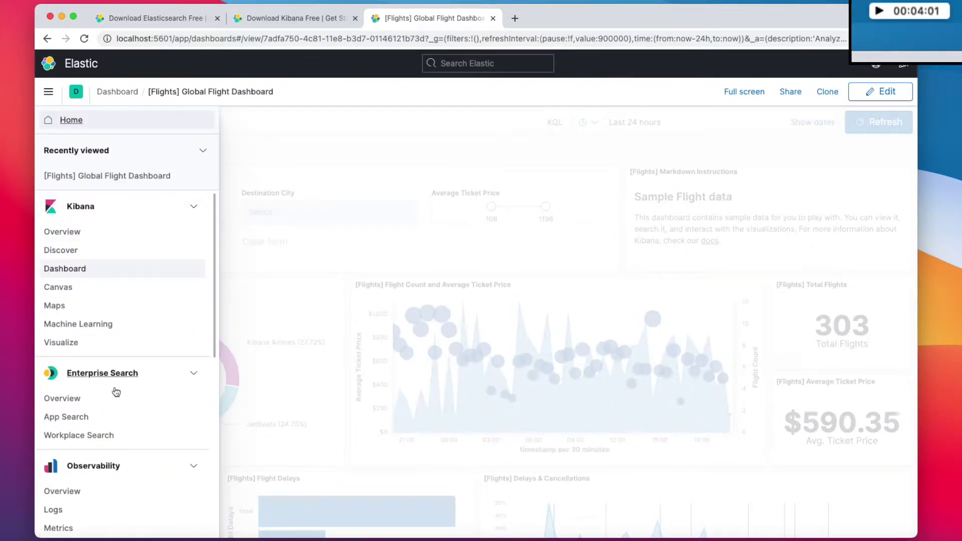
Step: In the Dev Tools console, delete the extra GET _cat/indices request
scroll(116, 392, "down", 10)
left_click(103, 452)
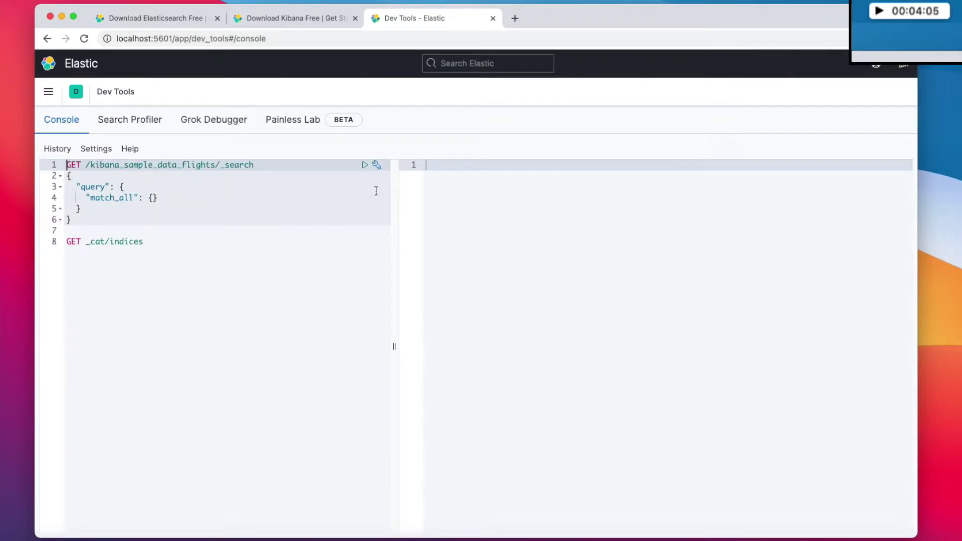
left_click(244, 198)
left_click_drag(202, 268, 165, 229)
key("BackSpace")
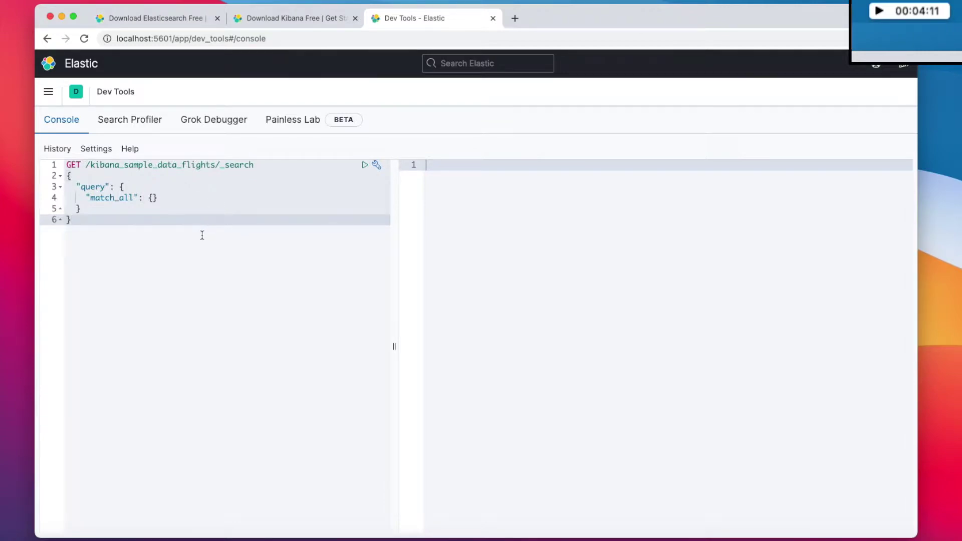
Step: Strip /kibana_sample_data_flights from the path and run GET /_search match_all, getting 10000+ hits
left_click_drag(214, 168, 85, 165)
key("BackSpace")
left_click(250, 176)
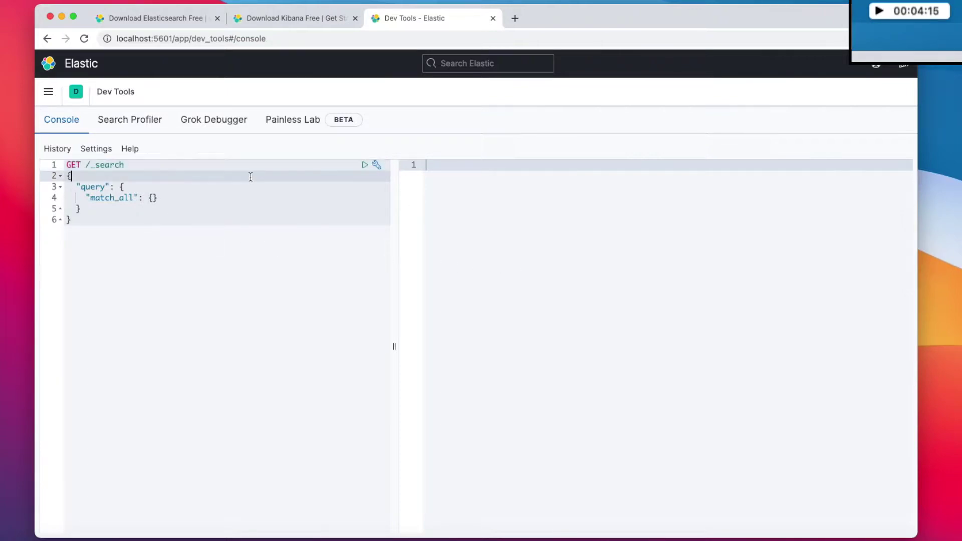
left_click(245, 198)
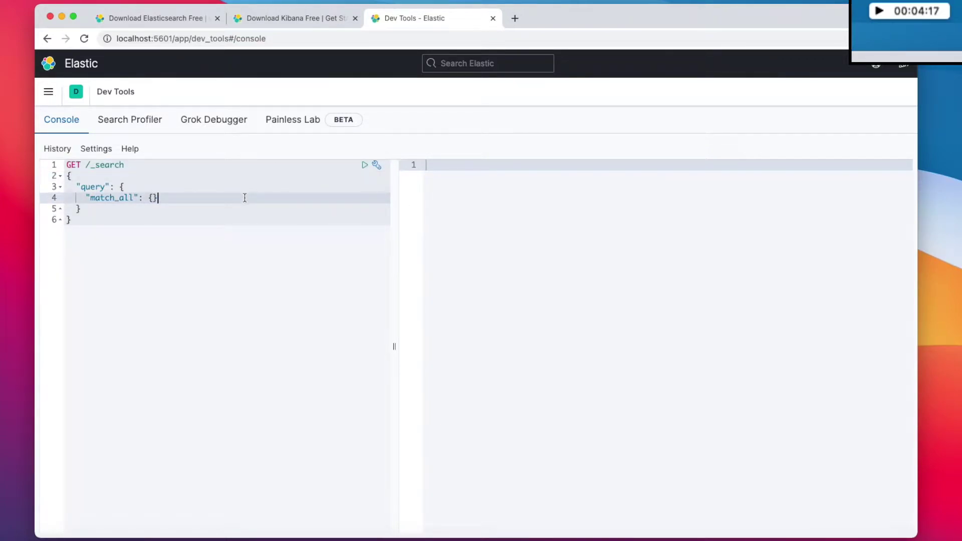
key("super+Return")
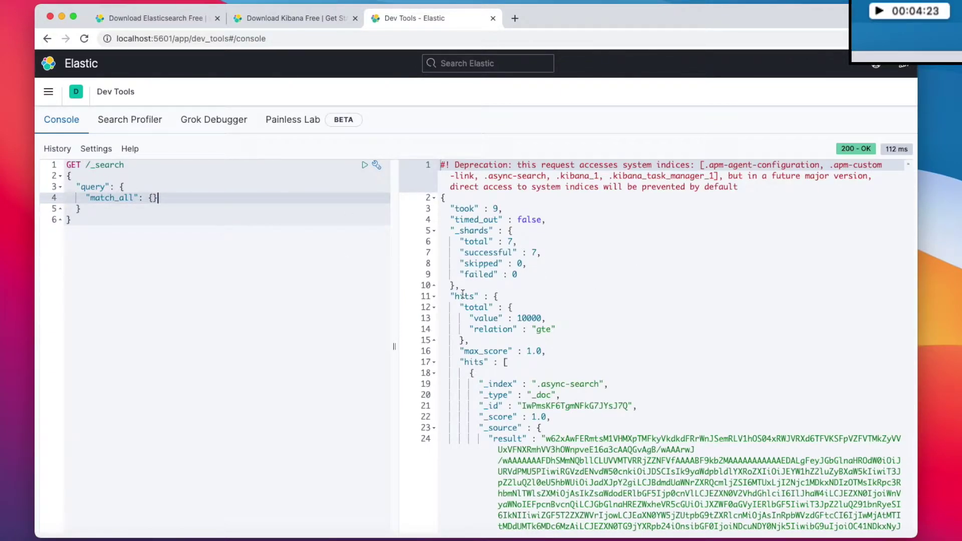
scroll(571, 293, "down", 10)
scroll(543, 300, "up", 10)
Step: Add a GET _cat/indices request below the search and run it
scroll(671, 323, "down", 10)
scroll(656, 330, "up", 10)
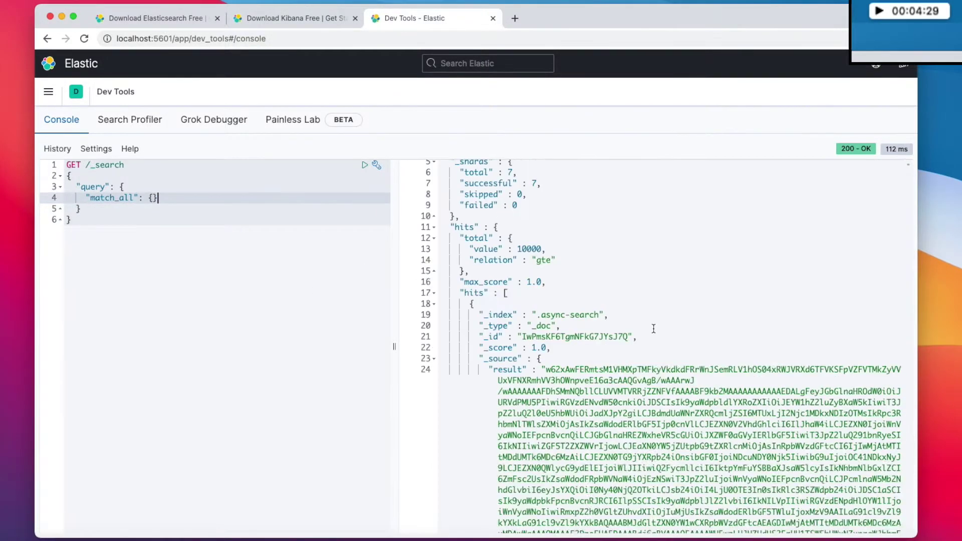
left_click(160, 255)
key("Return")
key("Return")
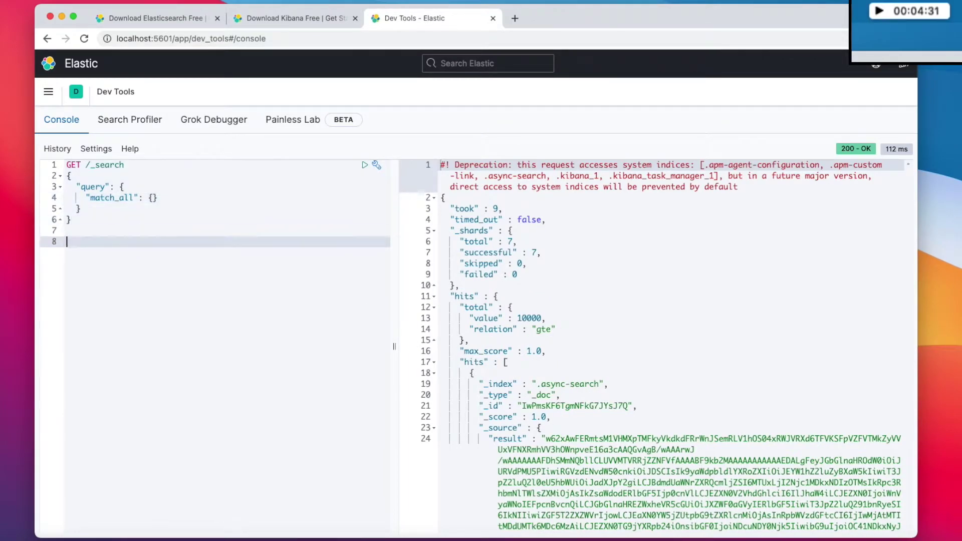
type("GET /")
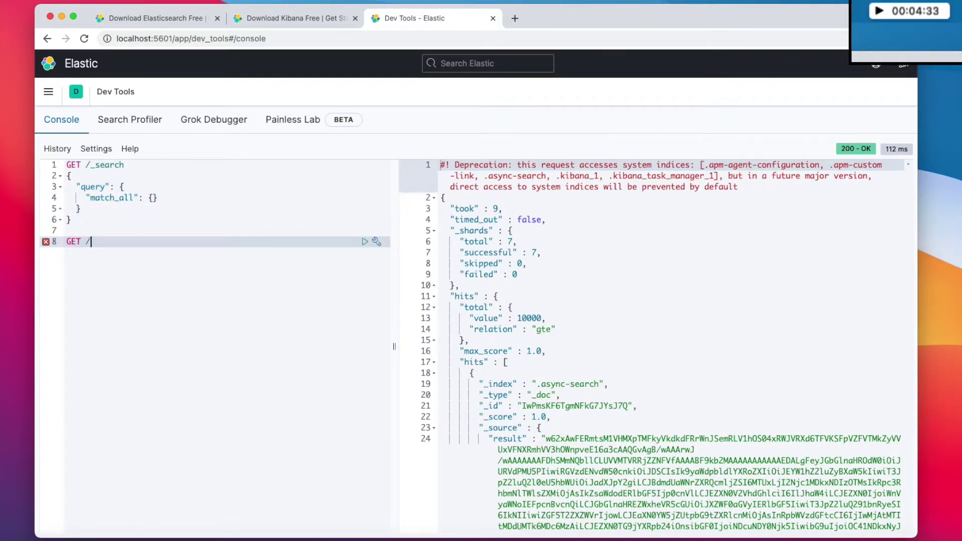
key("Escape")
type("_cat")
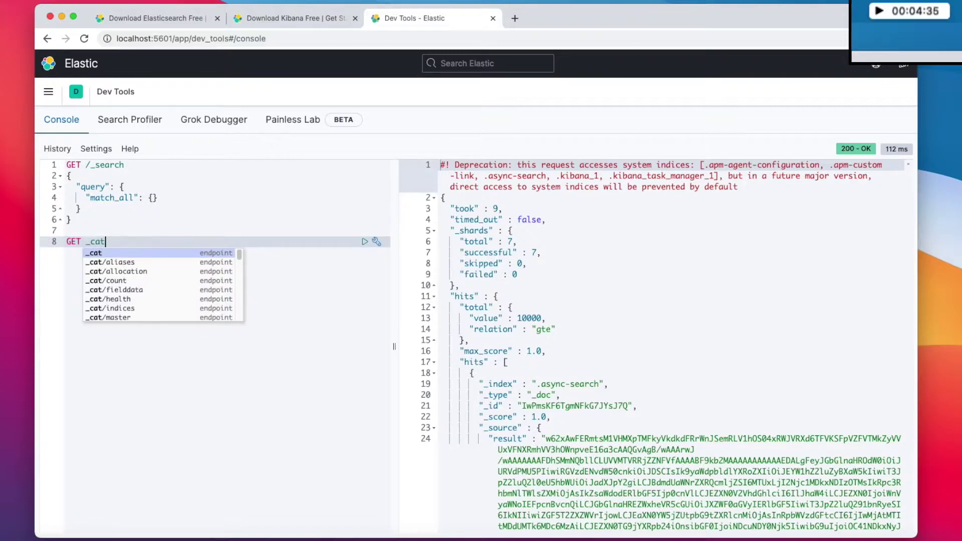
type("/indices")
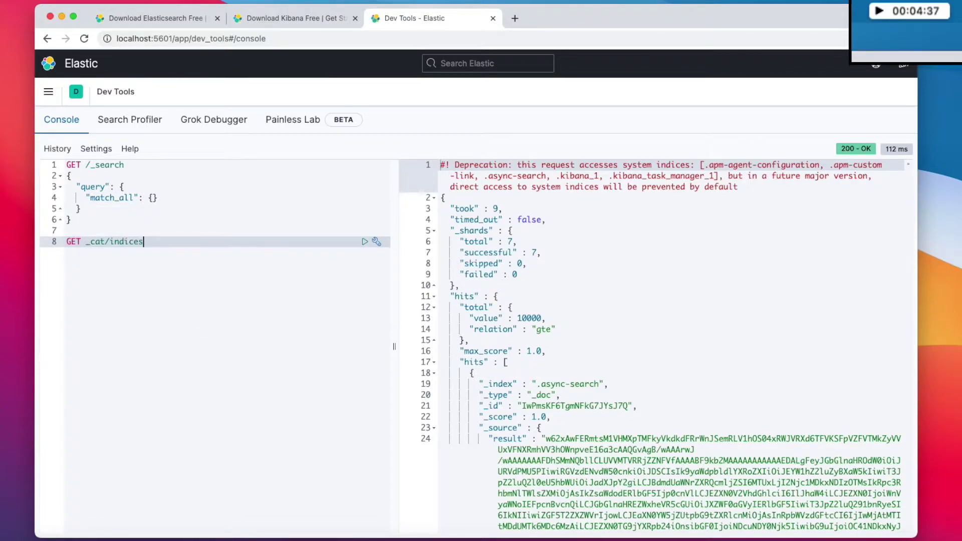
key("Return")
key("super+Return")
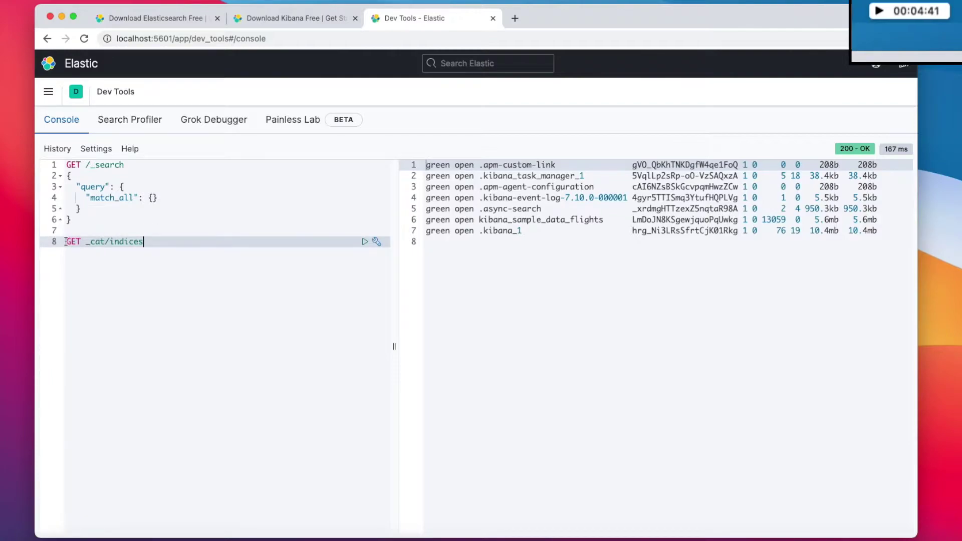
Step: Locate kibana_sample_data_flights with 13059 documents among the 7 green indices listed
double_click(539, 219)
key("cmd+c")
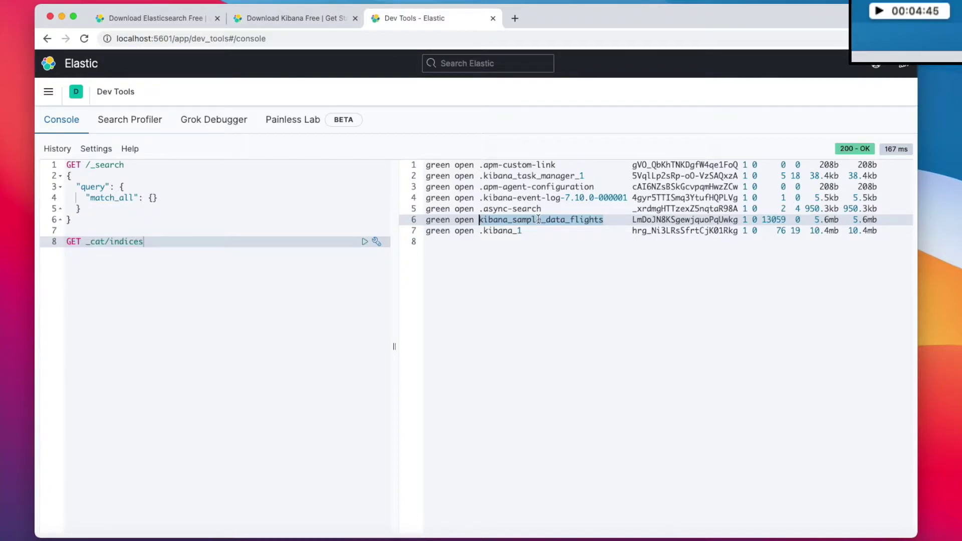
left_click(580, 257)
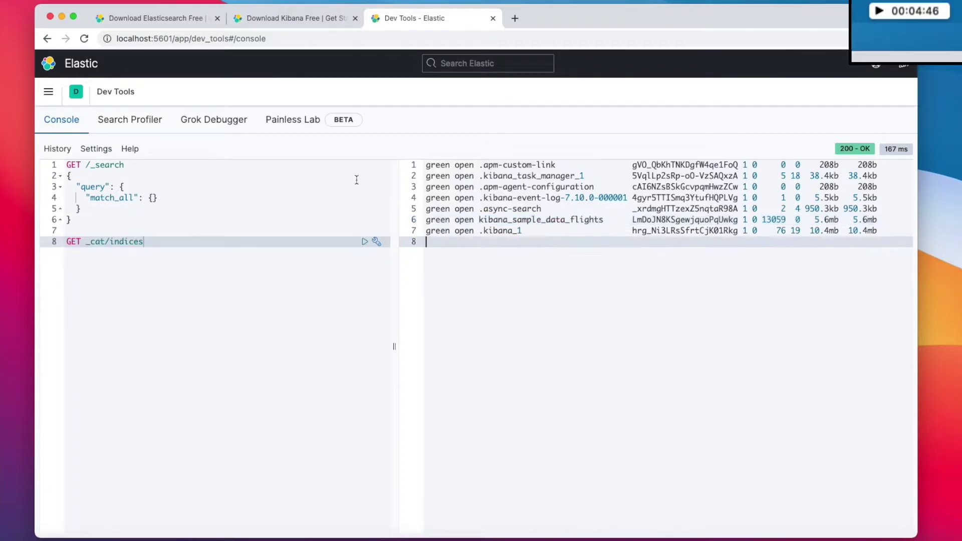
left_click(86, 165)
Step: Change the request to GET /kibana_sample_data_flights/_search and run it
key("Down")
key("Down")
key("Down")
key("Down")
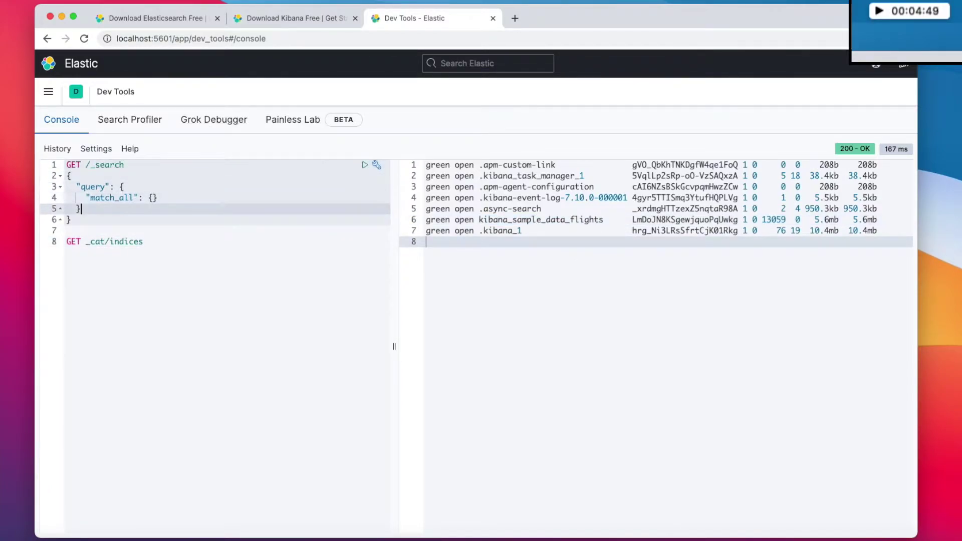
key("Up")
key("Up")
key("Up")
key("Up")
type("/")
key("cmd+v")
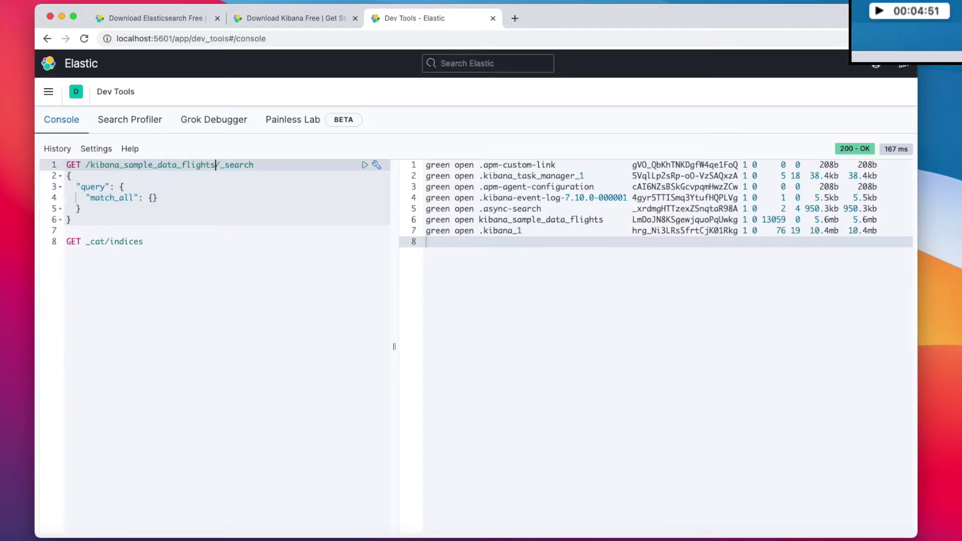
key("cmd+Return")
left_click(160, 186)
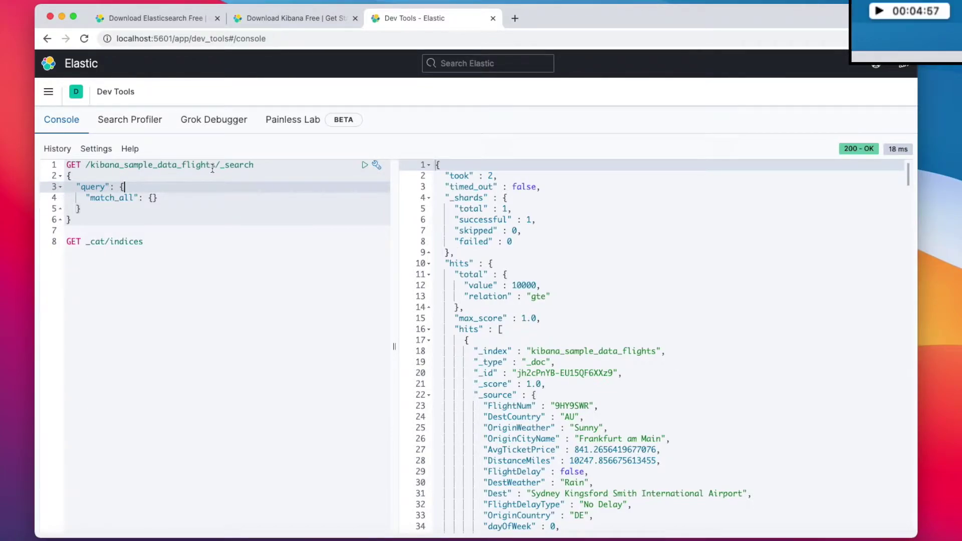
Step: Scroll through the returned flight documents in the JSON response
scroll(729, 250, "down", 3)
scroll(726, 251, "down", 5)
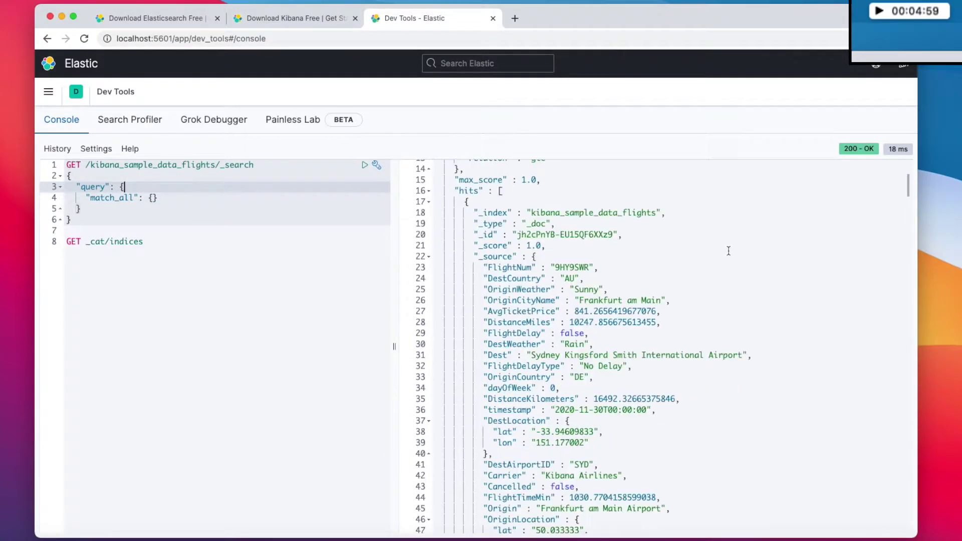
scroll(725, 253, "up", 10)
scroll(721, 254, "down", 8)
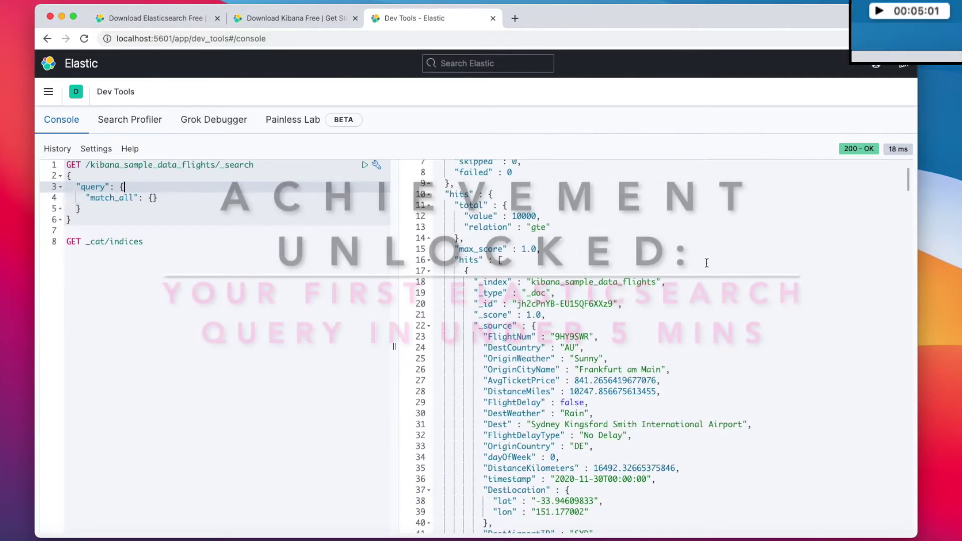
scroll(706, 263, "up", 8)
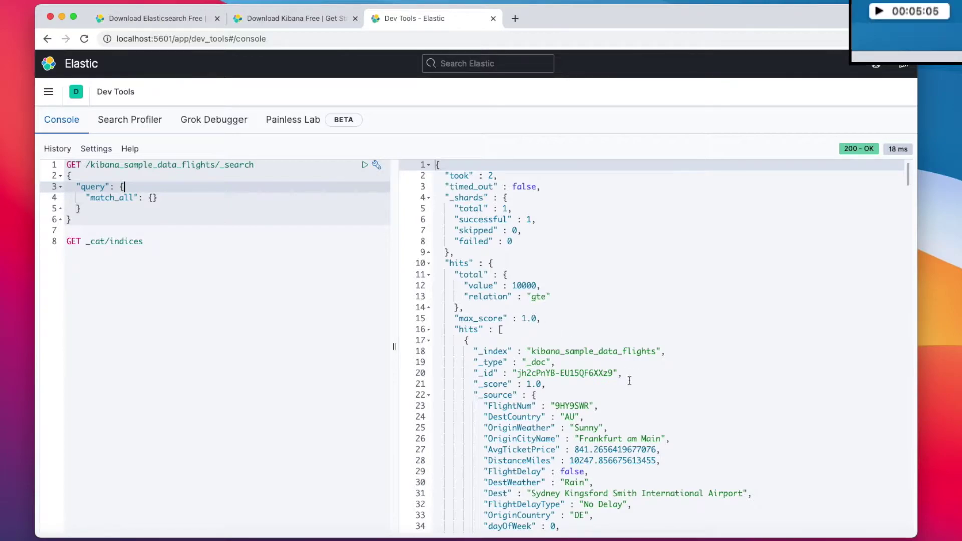
scroll(651, 308, "down", 10)
scroll(651, 308, "down", 5)
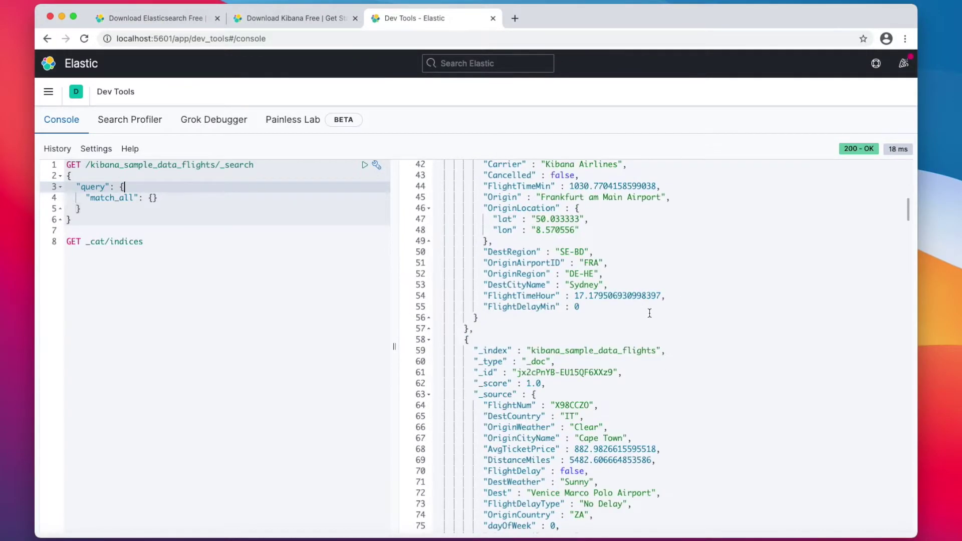
scroll(644, 314, "up", 12)
scroll(626, 305, "down", 14)
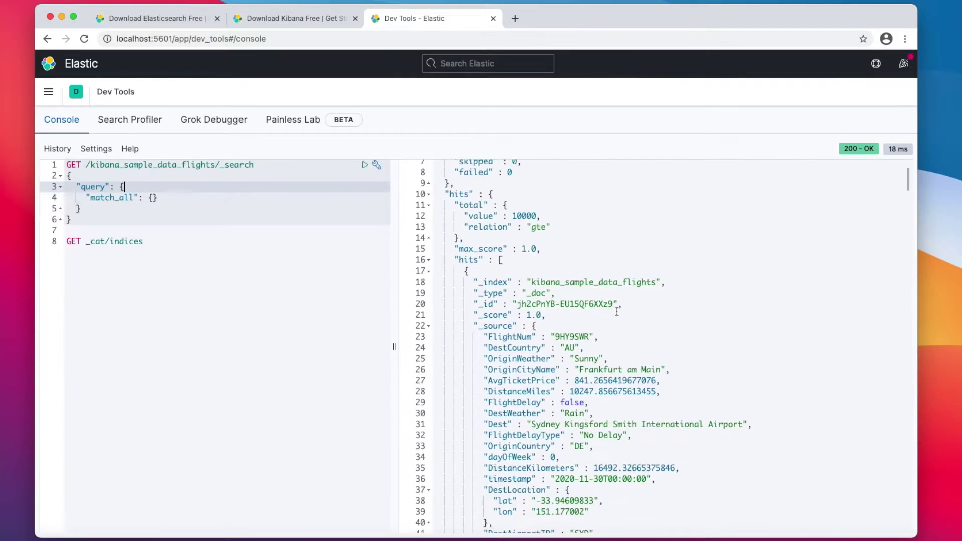
scroll(617, 311, "down", 2)
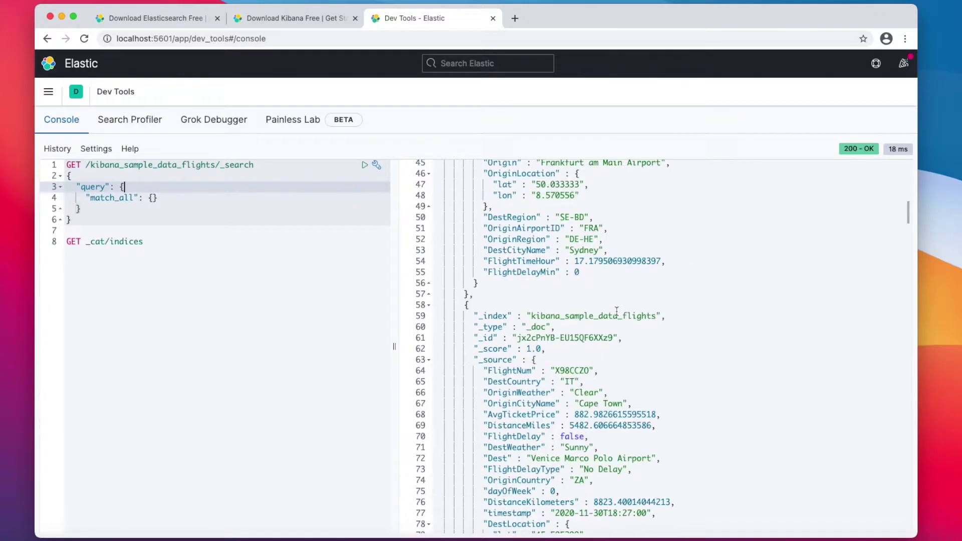
scroll(617, 311, "up", 14)
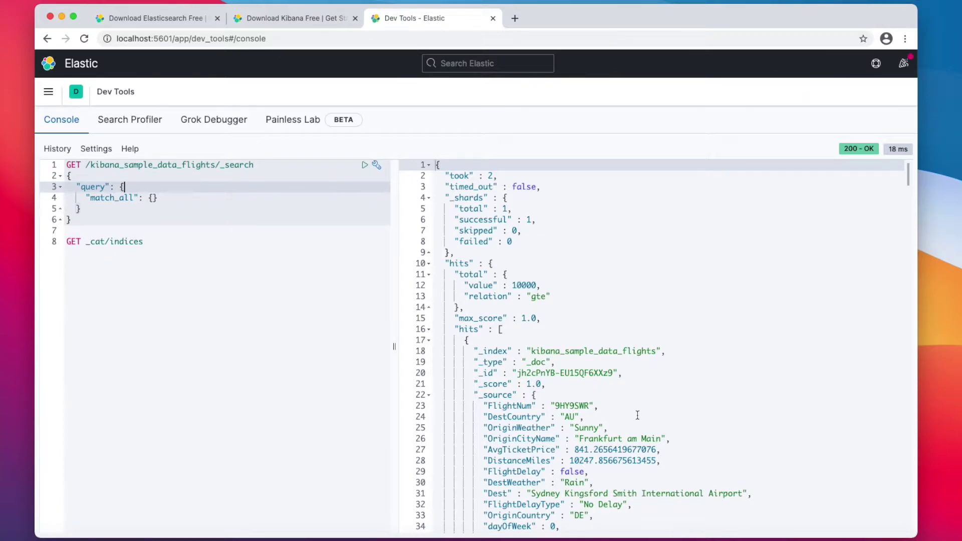
scroll(637, 415, "down", 3)
scroll(637, 415, "up", 3)
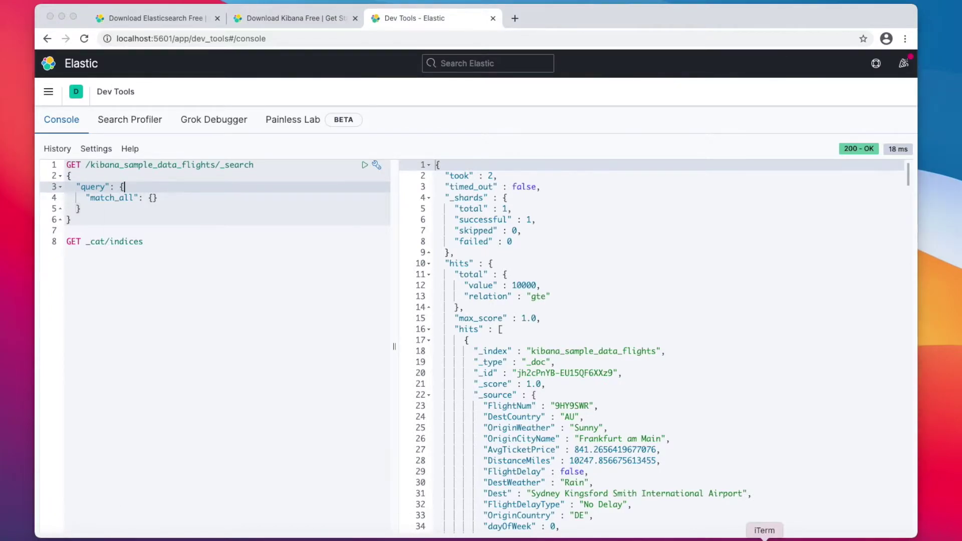
left_click(764, 539)
Step: Search the controller session's Elasticsearch log for 'publish' and select 127.0.0.1:9200
left_click(400, 116)
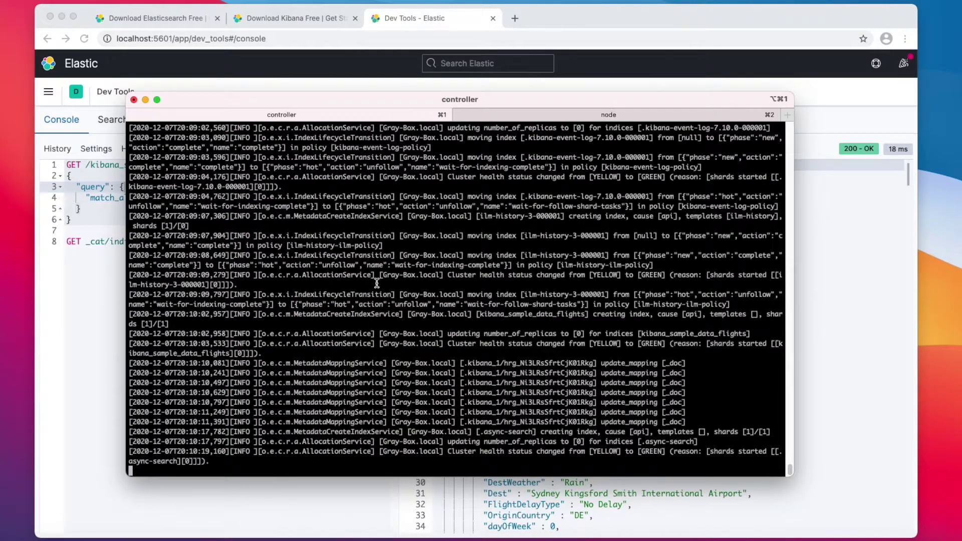
scroll(513, 326, "up", 1)
scroll(513, 326, "down", 1)
key("super+f")
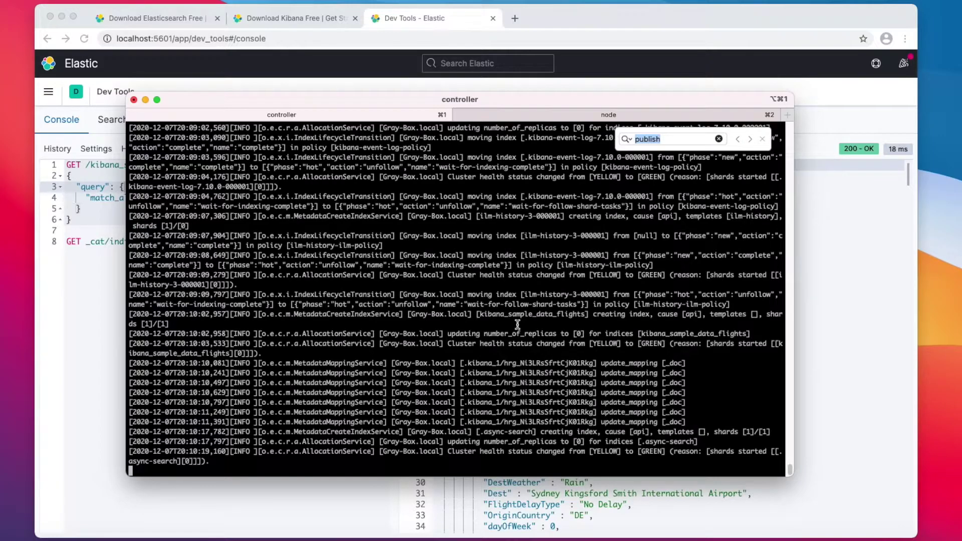
type("publish")
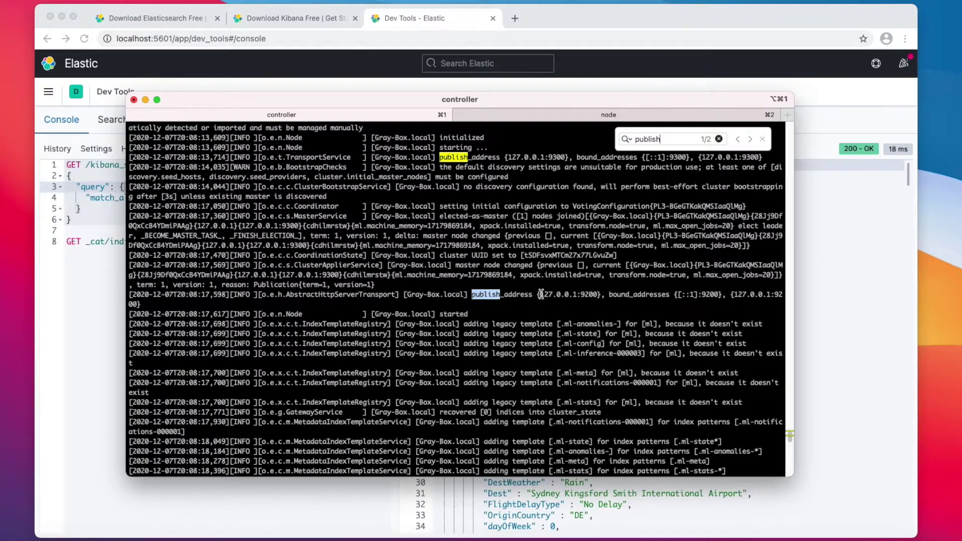
left_click_drag(539, 295, 599, 293)
key("super+c")
Step: Load the Elasticsearch root page at 127.0.0.1:9200 in a new Chrome tab
left_click(512, 18)
key("super+v")
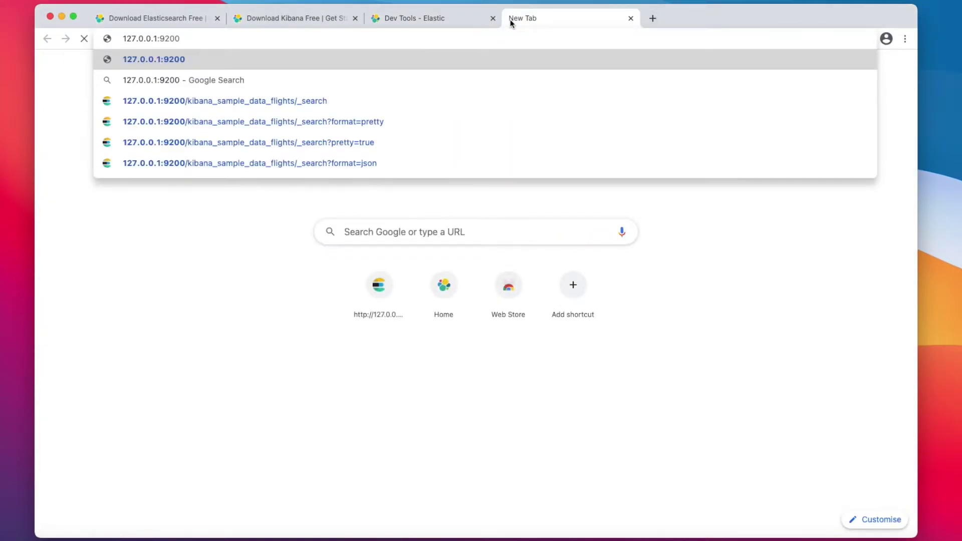
key("Return")
Step: Load 127.0.0.1:9200/_cat/indices to list the indices
left_click(491, 39)
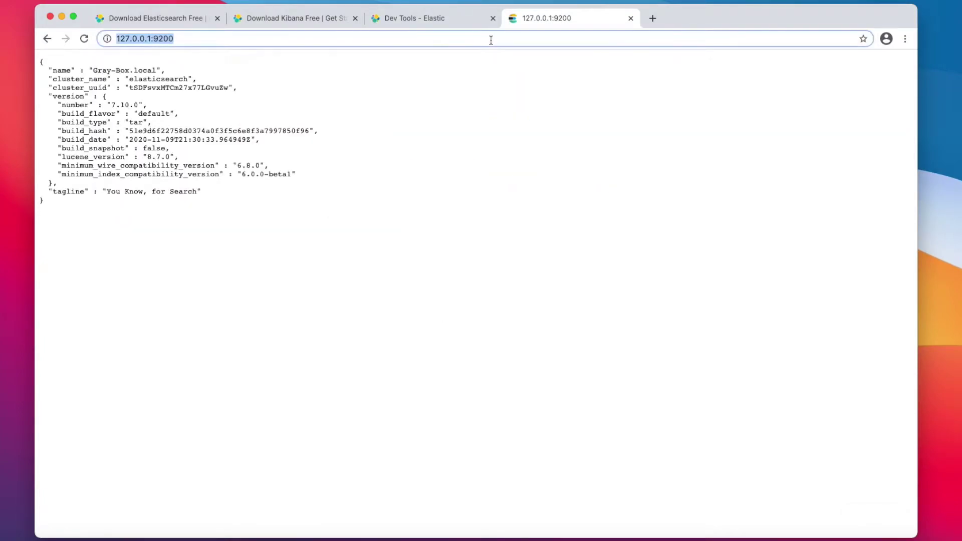
left_click(485, 45)
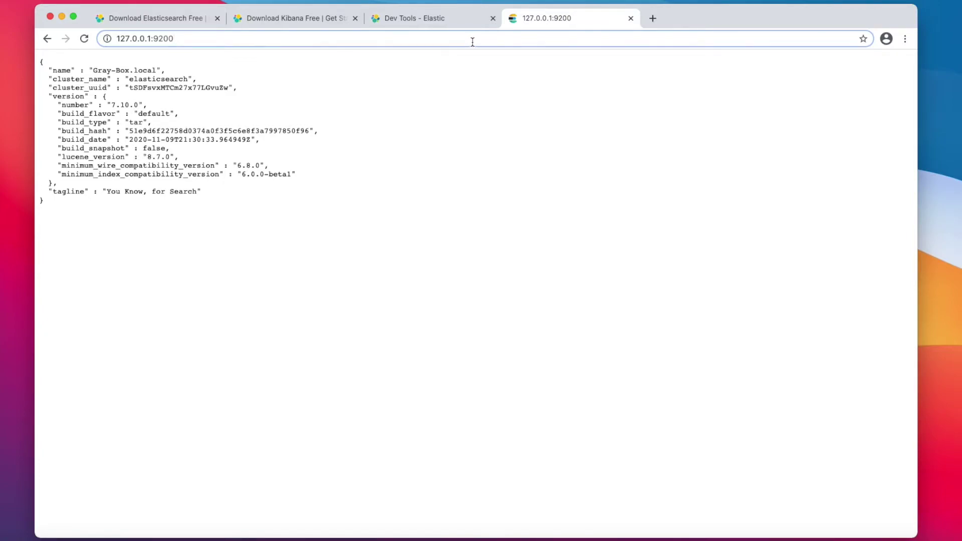
type("/")
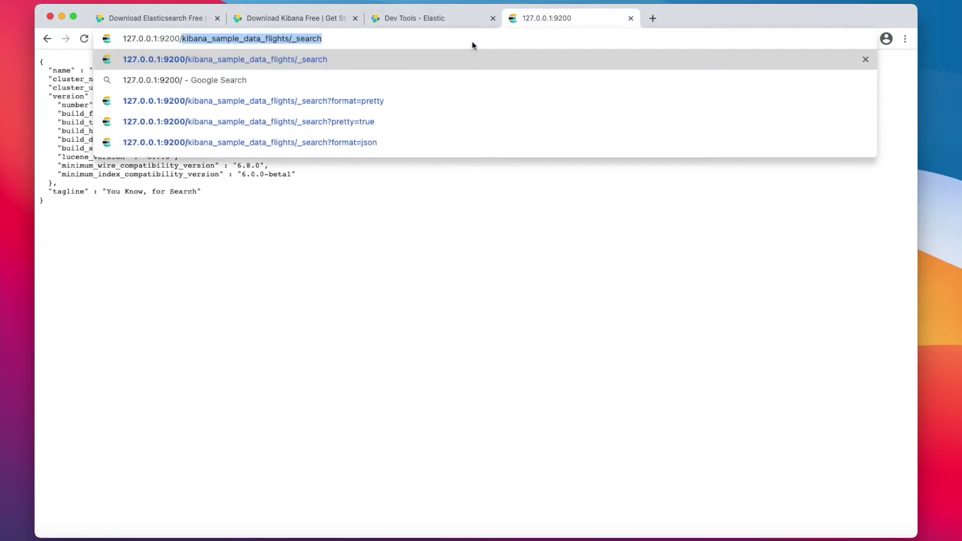
type("_cat/in")
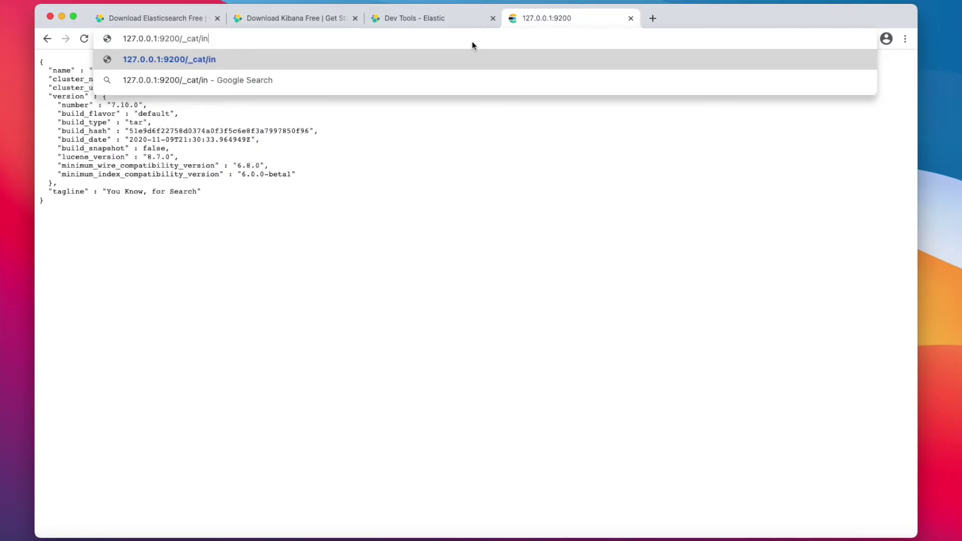
type("dec")
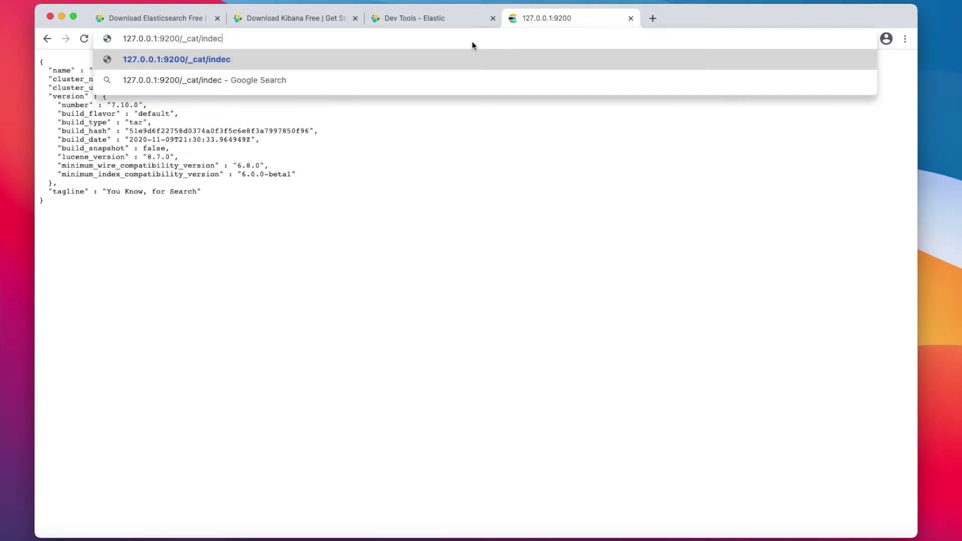
key("BackSpace")
key("BackSpace")
type("ices")
key("Return")
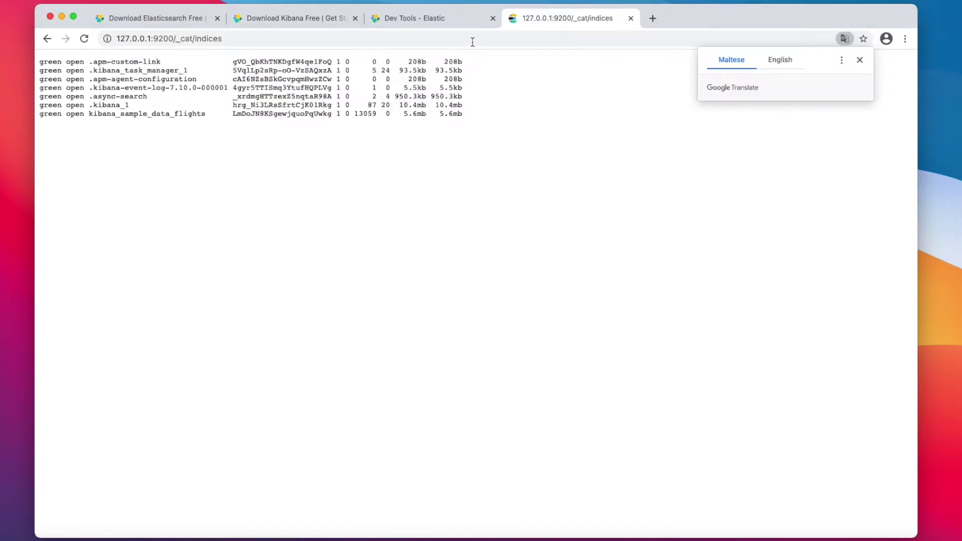
Step: Load /kibana_sample_data_flights/_search?pretty=true and inspect the formatted hits section
double_click(179, 115)
key("super+c")
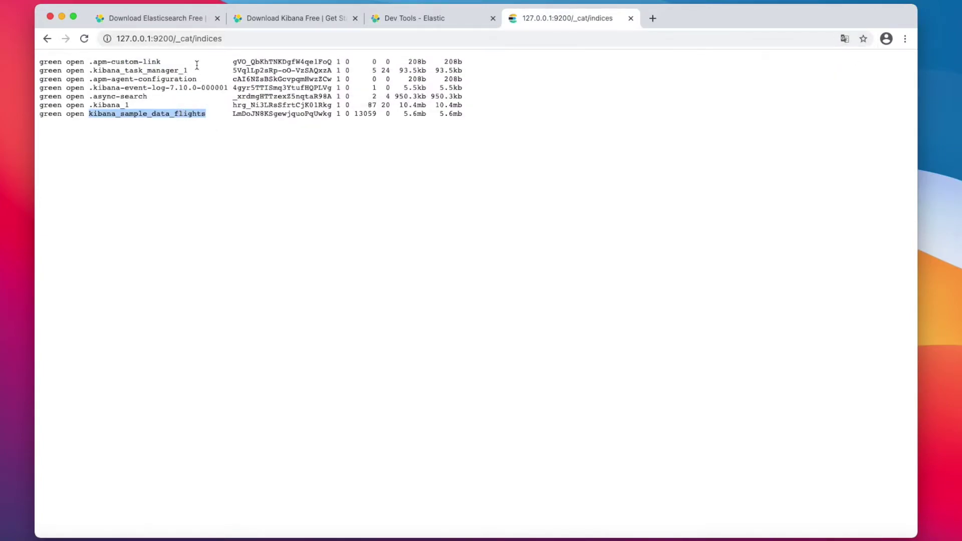
left_click_drag(176, 38, 239, 41)
key("super+v")
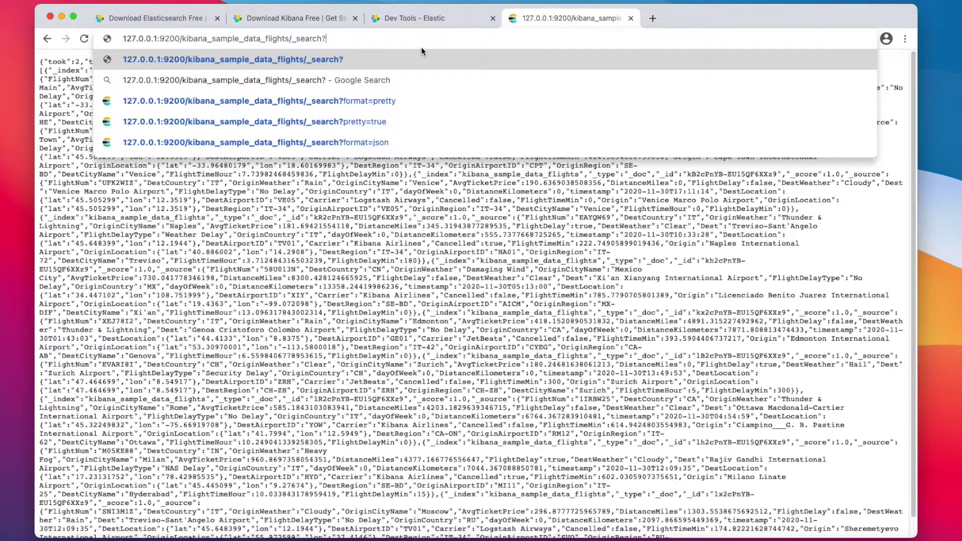
type("=true")
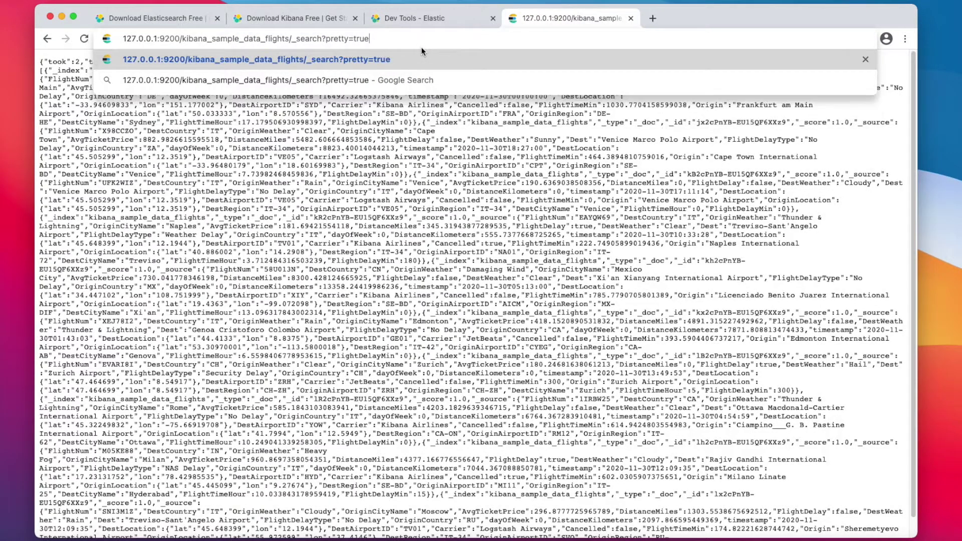
key("Return")
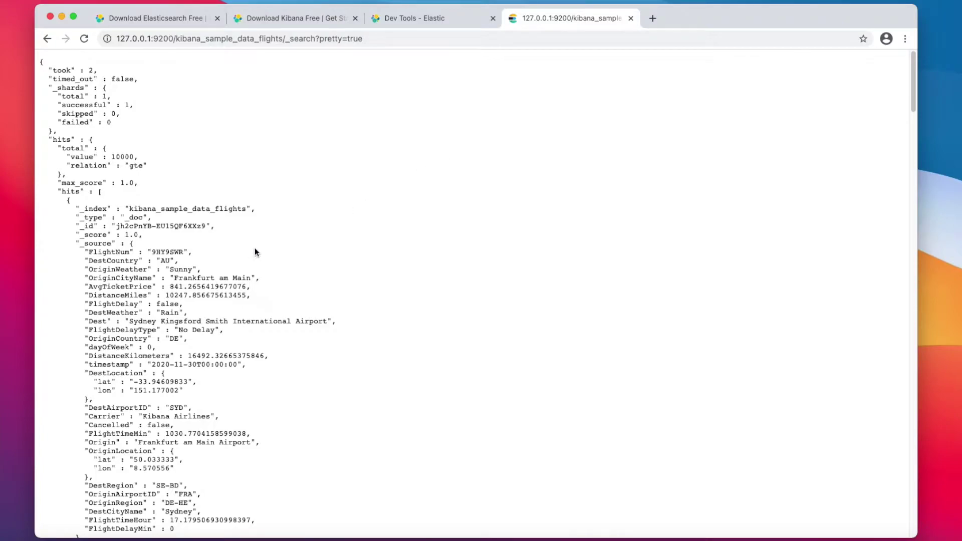
left_click_drag(96, 165, 301, 386)
left_click(301, 386)
left_click(410, 23)
Step: Scroll the Dev Tools flights response, then switch to the raw 127.0.0.1:9200 _search tab
scroll(561, 349, "down", 3)
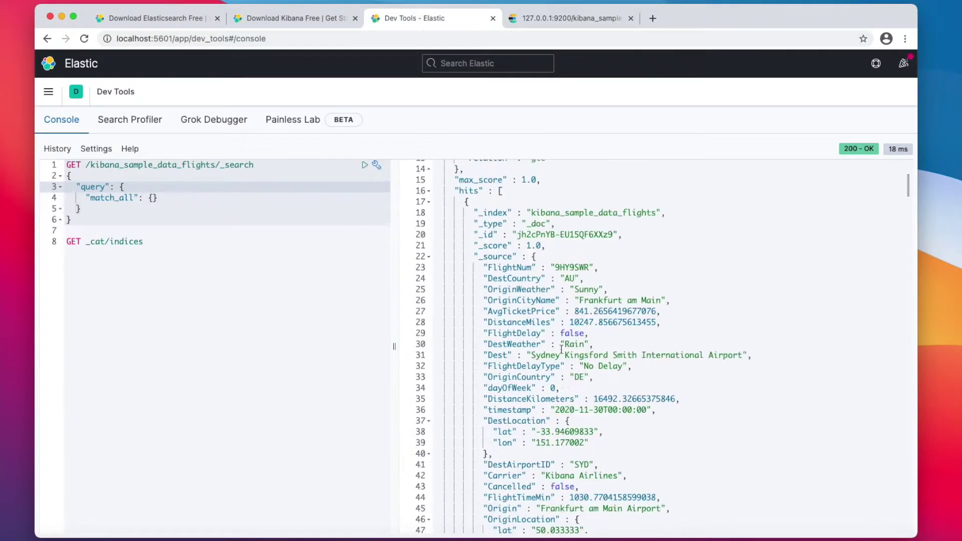
scroll(561, 349, "down", 2)
scroll(560, 345, "up", 4)
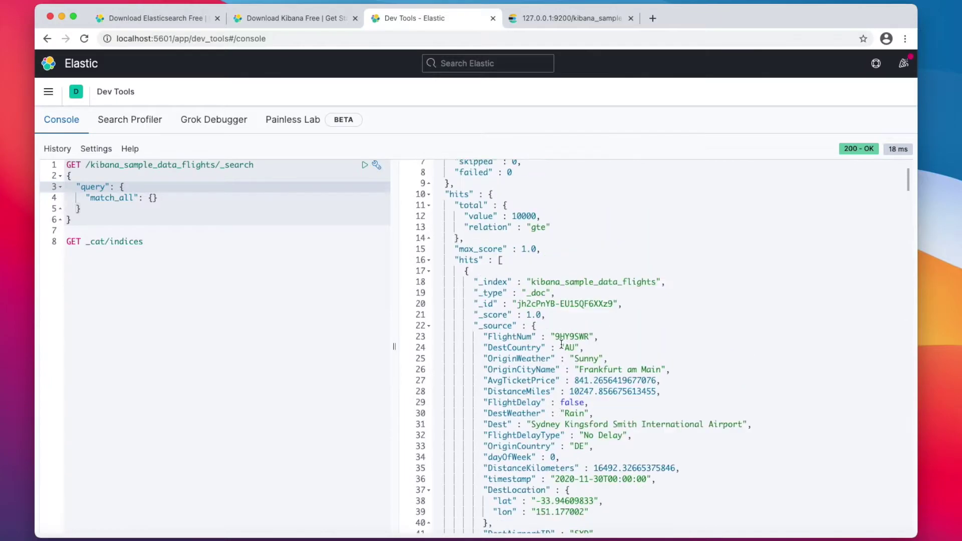
scroll(561, 344, "up", 2)
scroll(563, 341, "down", 3)
scroll(566, 342, "up", 2)
scroll(569, 342, "down", 2)
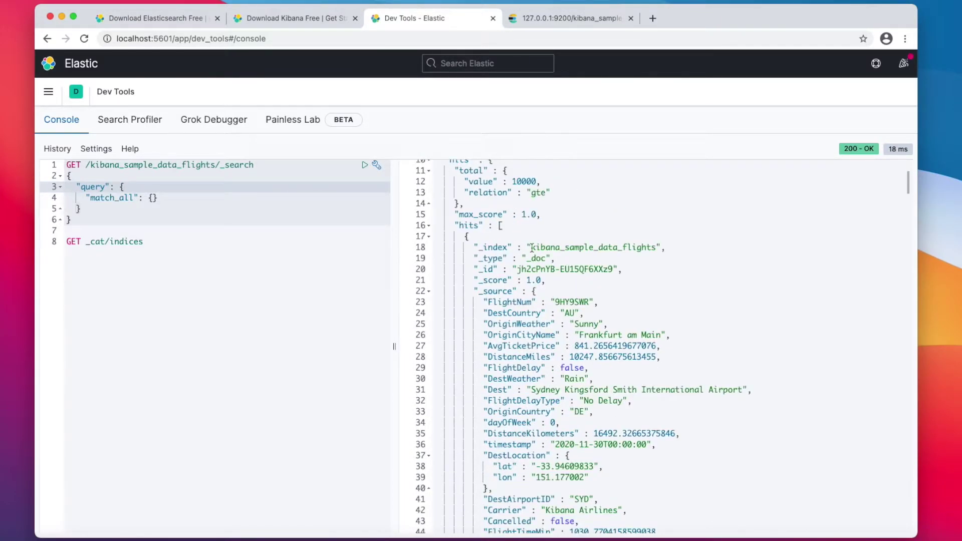
scroll(557, 256, "up", 3)
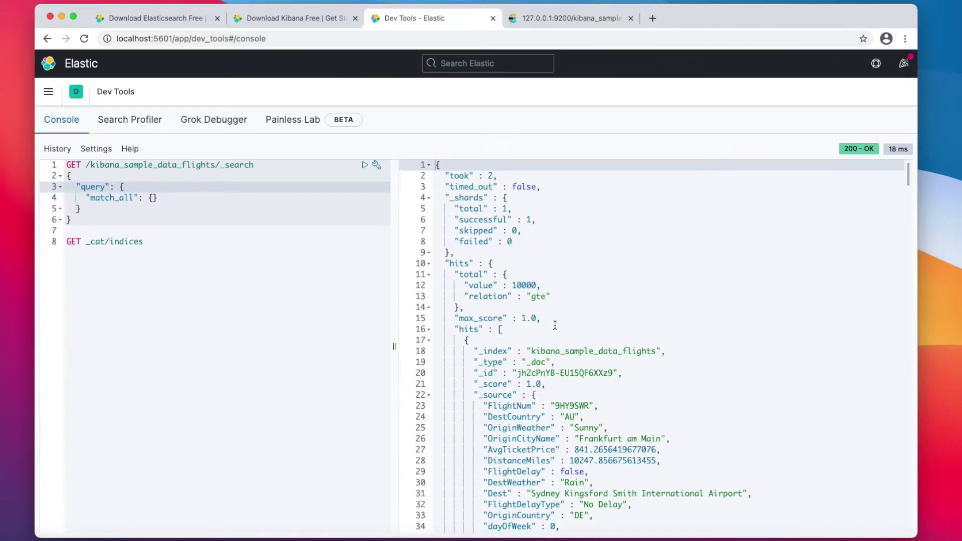
scroll(551, 328, "down", 5)
scroll(552, 328, "down", 3)
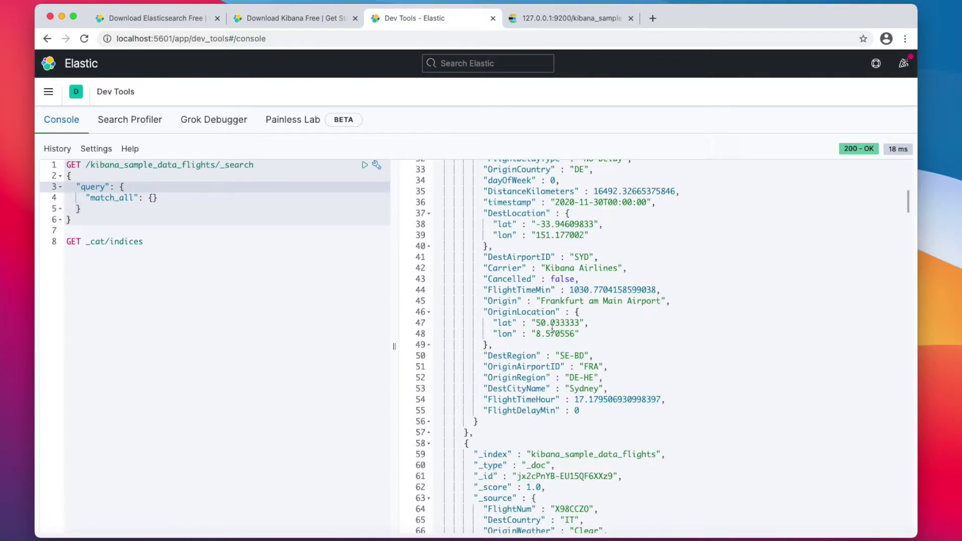
scroll(552, 328, "up", 10)
left_click(569, 23)
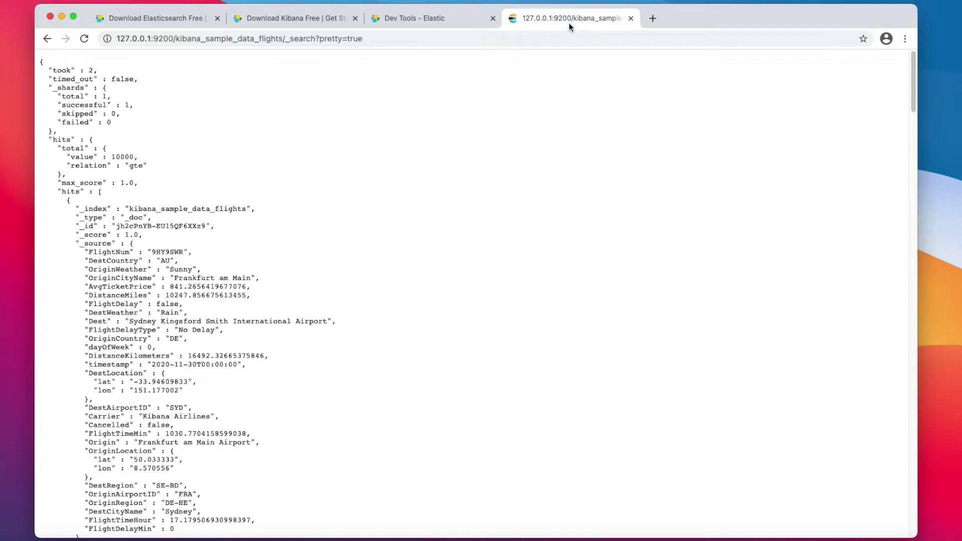
left_click(320, 38)
left_click(320, 39)
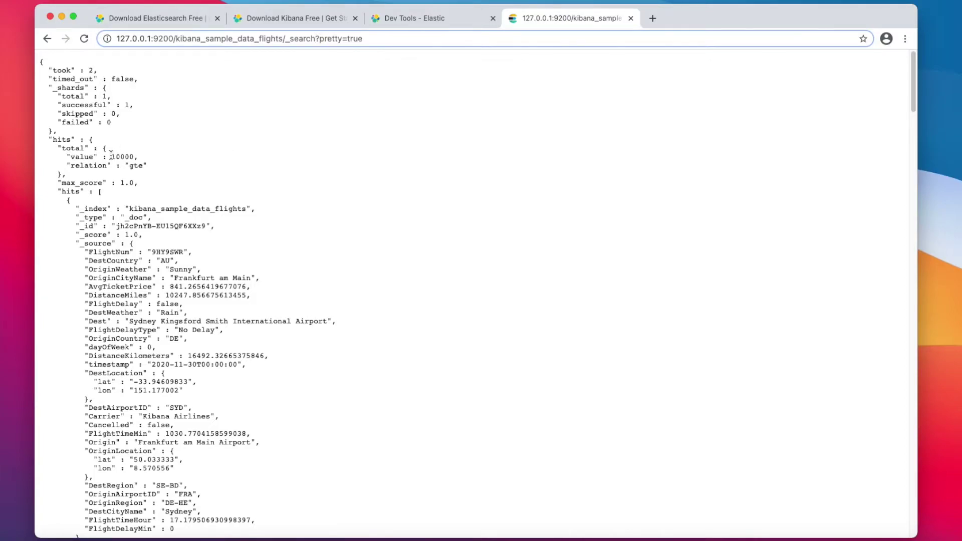
left_click_drag(111, 156, 155, 160)
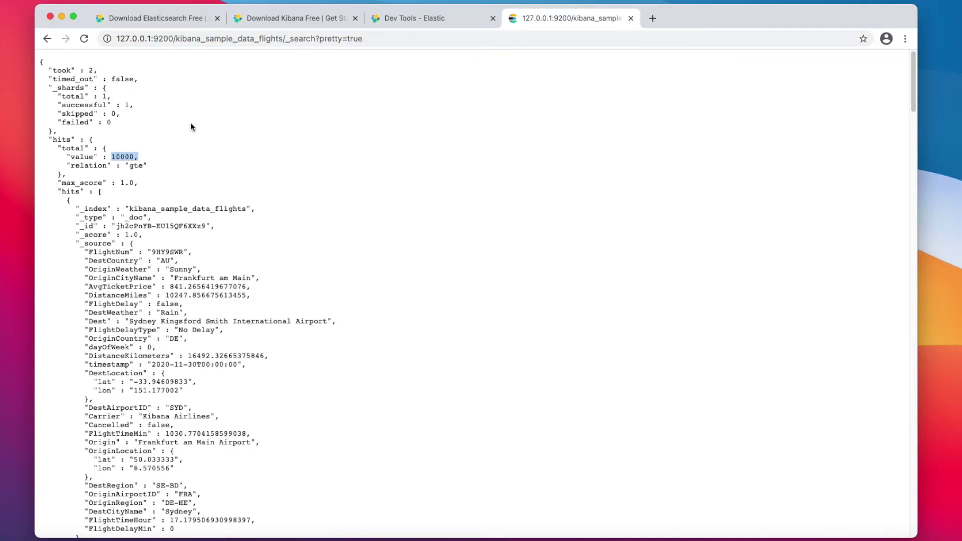
left_click(313, 38)
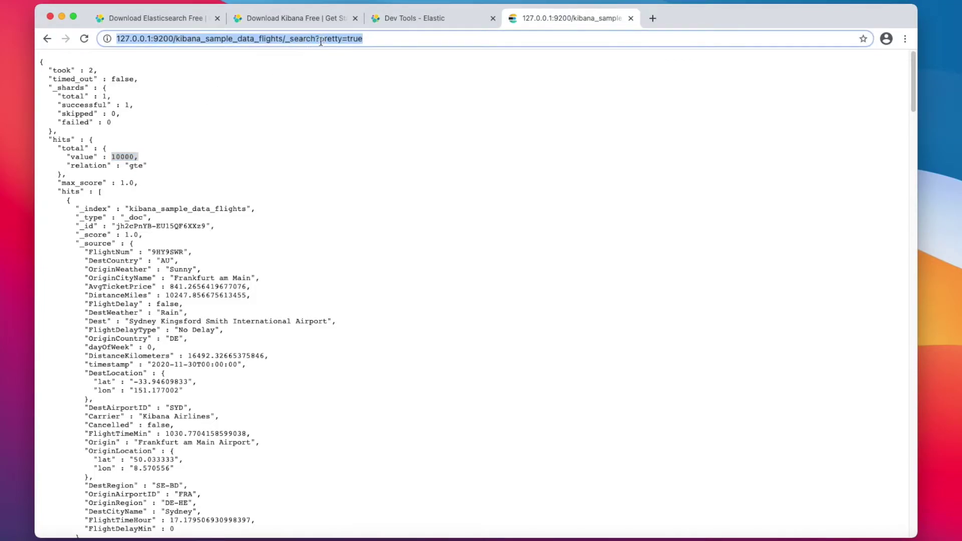
left_click(316, 40)
key("shift+Left")
key("shift+Left")
key("shift+Left")
key("shift+Left")
key("shift+Left")
key("shift+Left")
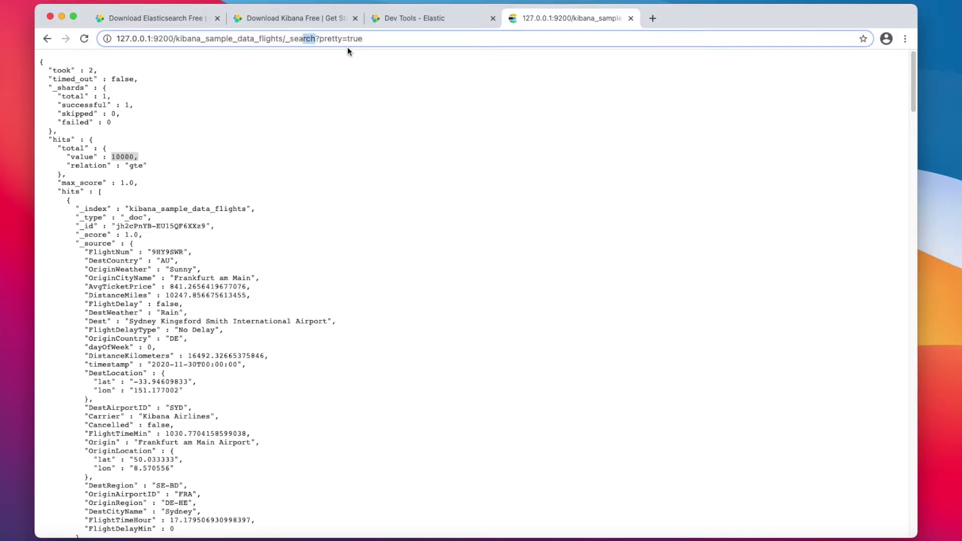
Step: Query the flights index's _count endpoint to get 13059 documents, then remove count from the URL
type("count")
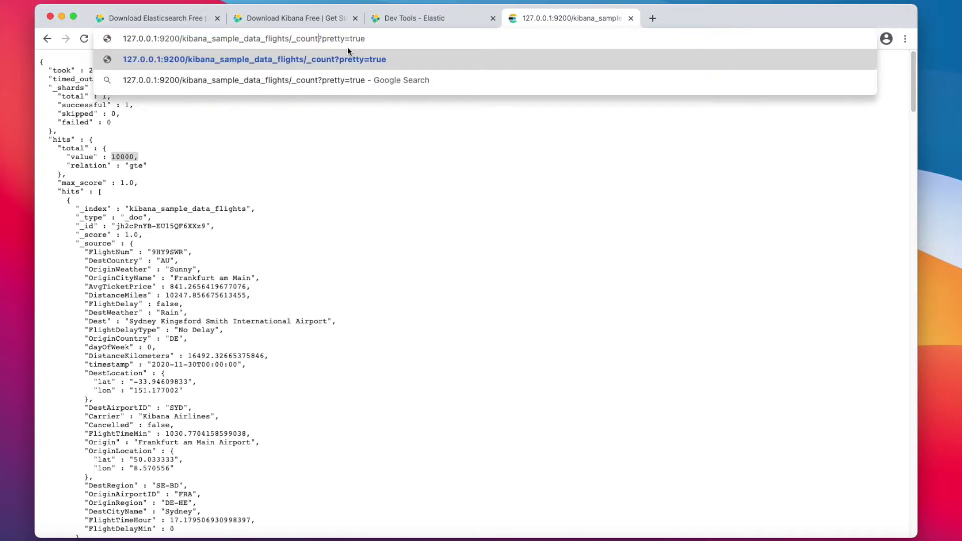
key("Return")
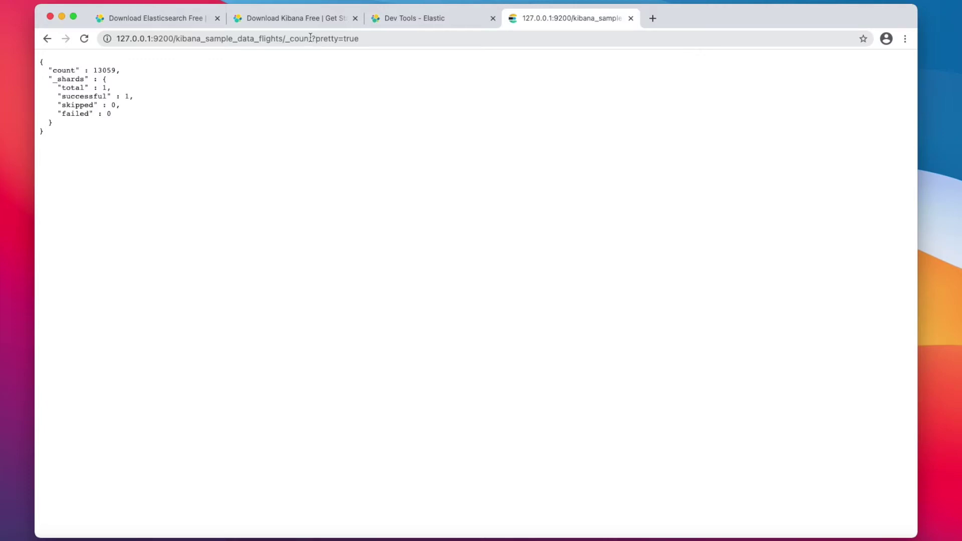
left_click(311, 38)
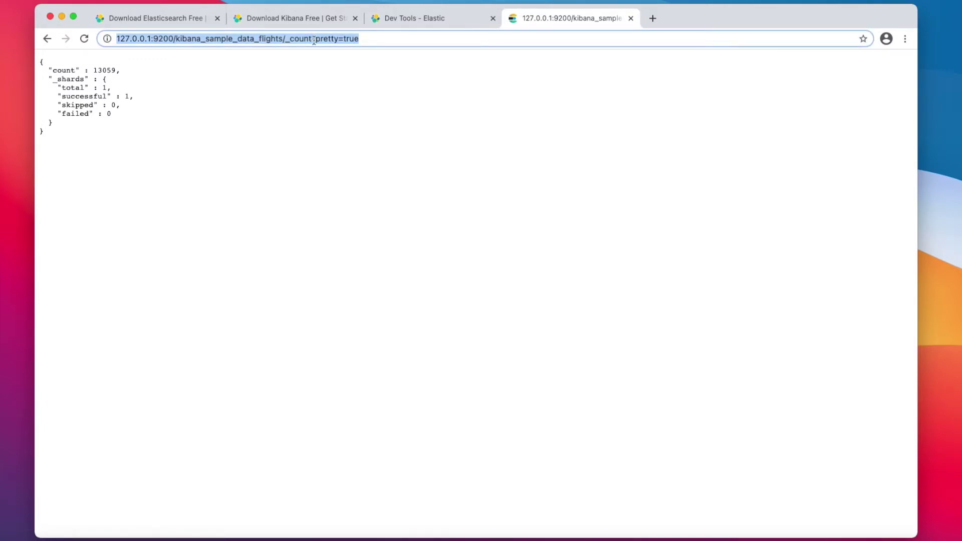
left_click(315, 38)
key("BackSpace")
key("BackSpace")
key("BackSpace")
key("BackSpace")
key("BackSpace")
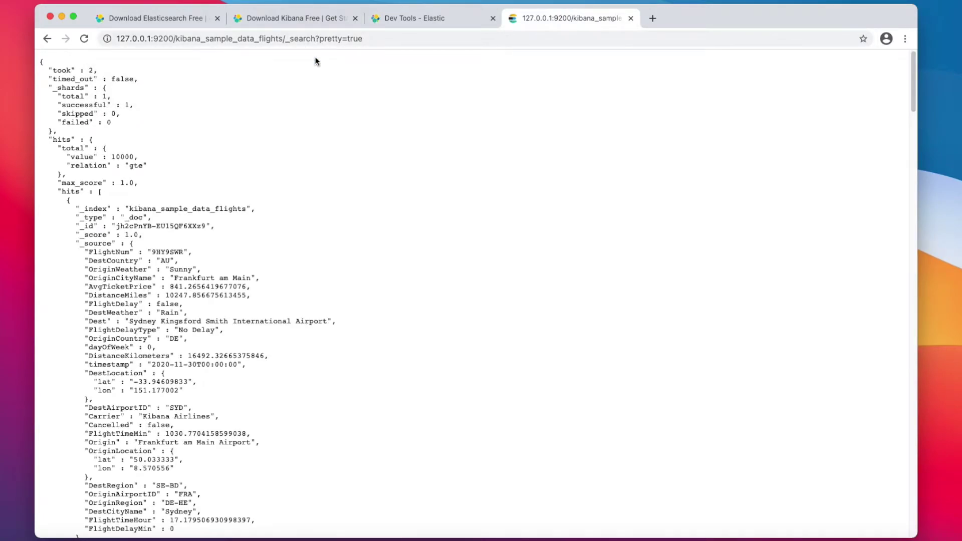
Step: Remove _search from the URL to load the flights index definition
scroll(140, 250, "down", 3)
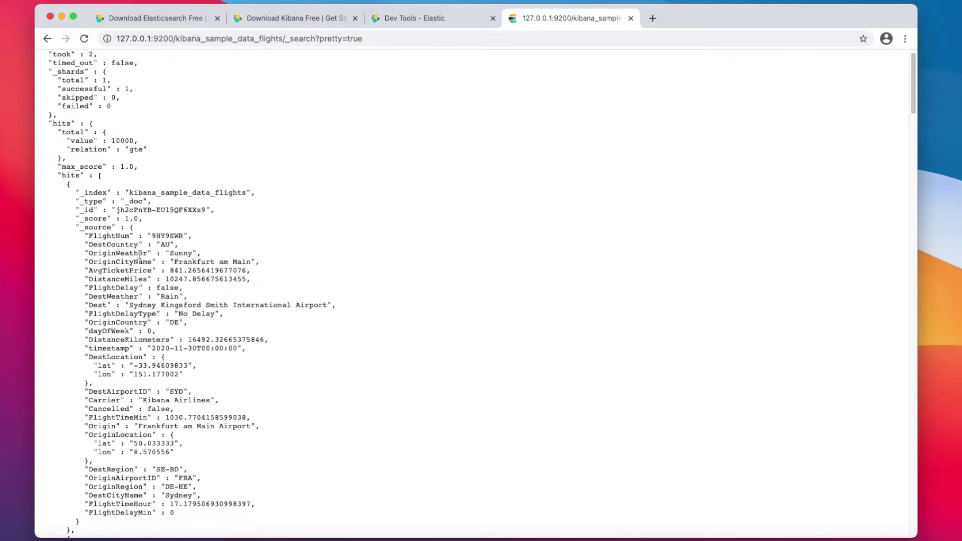
scroll(139, 267, "down", 1)
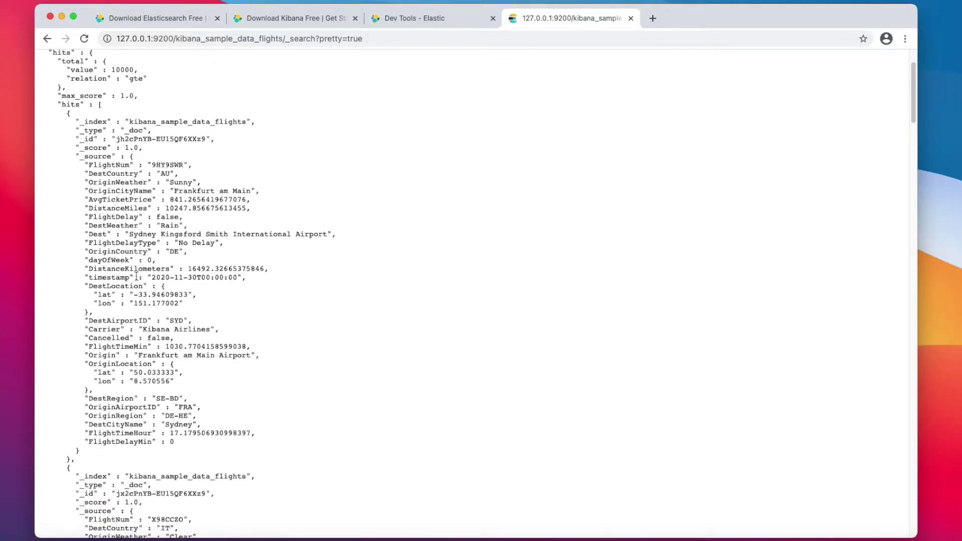
scroll(136, 276, "up", 5)
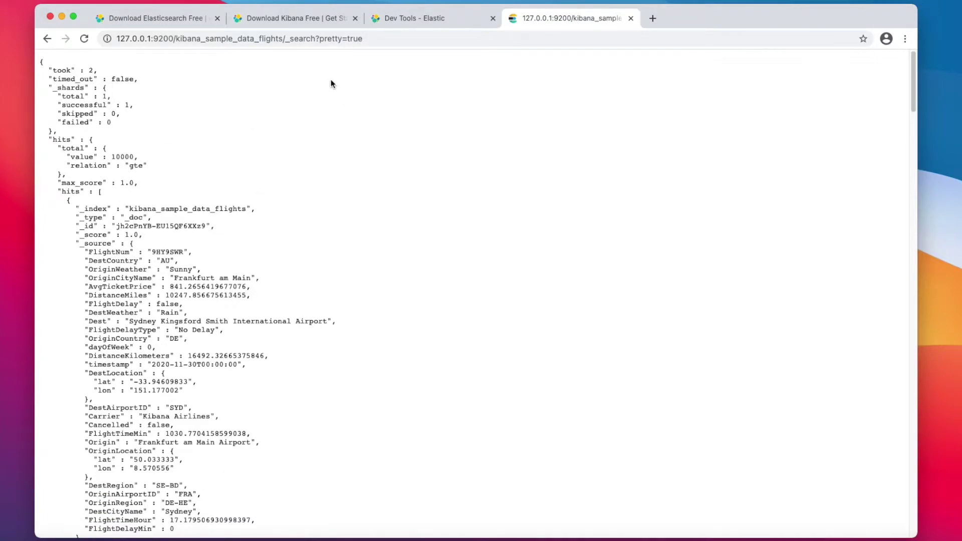
double_click(307, 39)
key("super+Right")
key("alt+shift+Left")
key("alt+shift+Left")
key("alt+shift+Left")
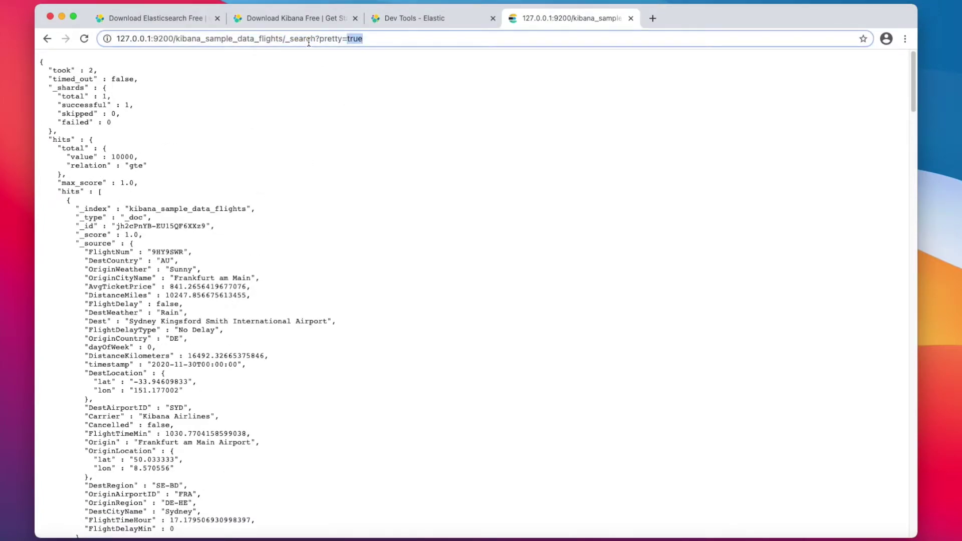
key("Left")
key("alt+shift+Right")
key("alt+shift+Right")
key("alt+shift+Left")
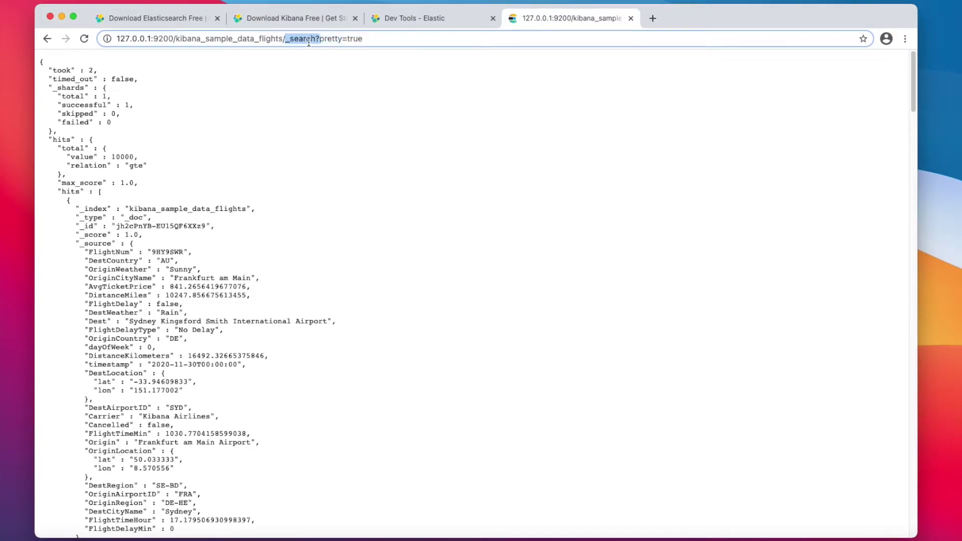
key("Left")
key("alt+shift+Right")
key("BackSpace")
key("Return")
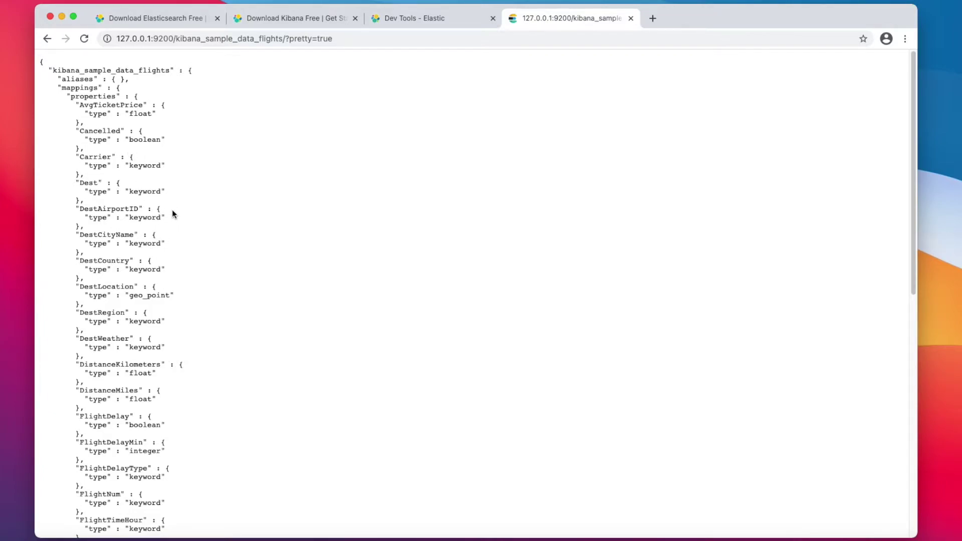
Step: Review field types like AvgTicketPrice float and DestLocation geo_point, then go back to _search results
scroll(152, 188, "down", 3)
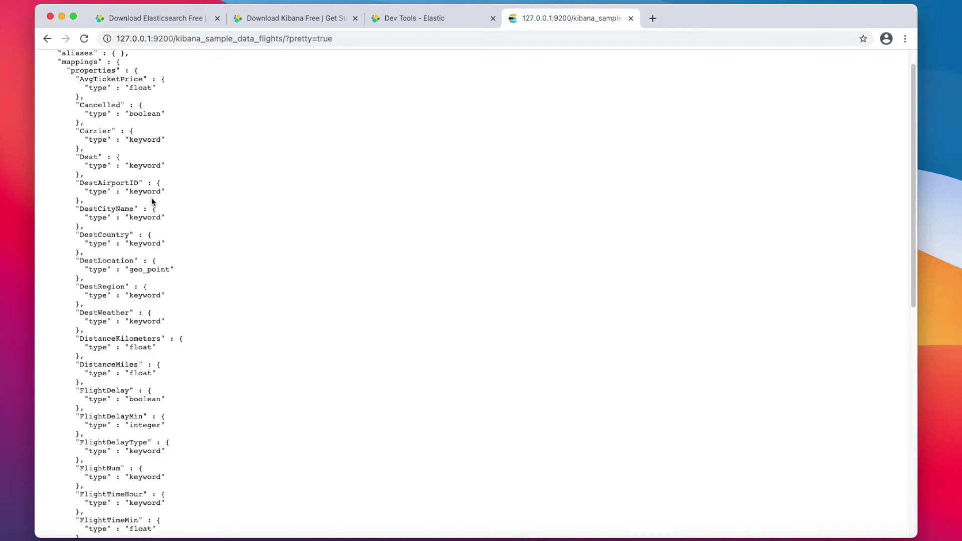
scroll(118, 265, "down", 3)
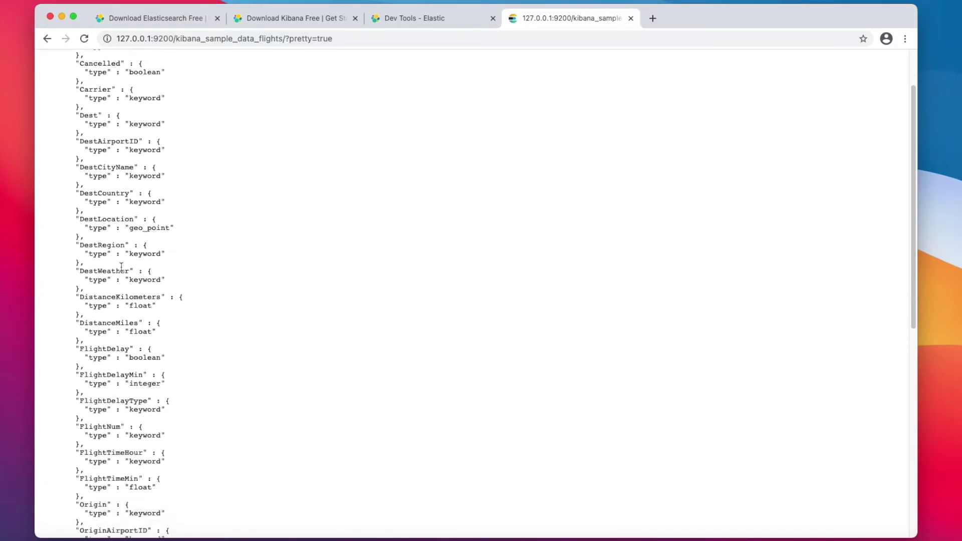
scroll(123, 275, "down", 3)
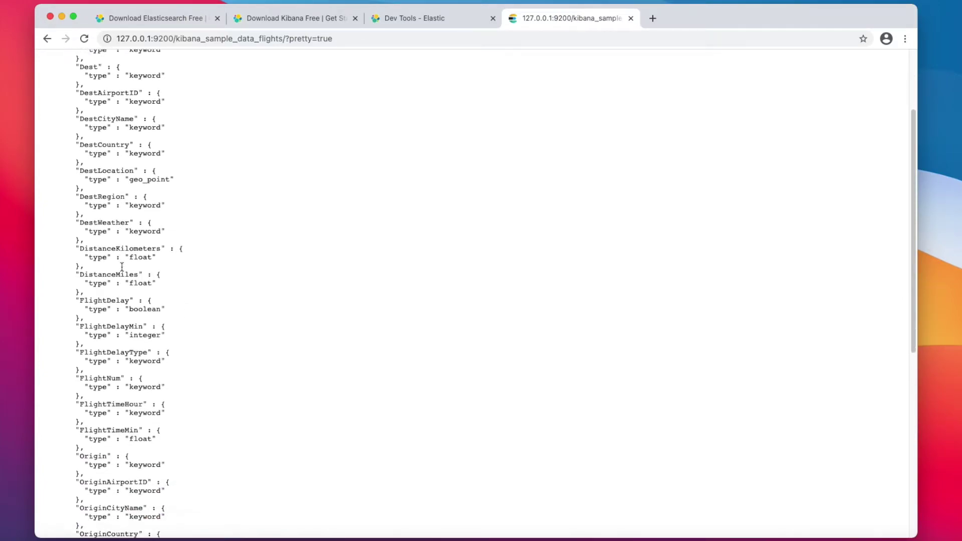
scroll(127, 293, "up", 5)
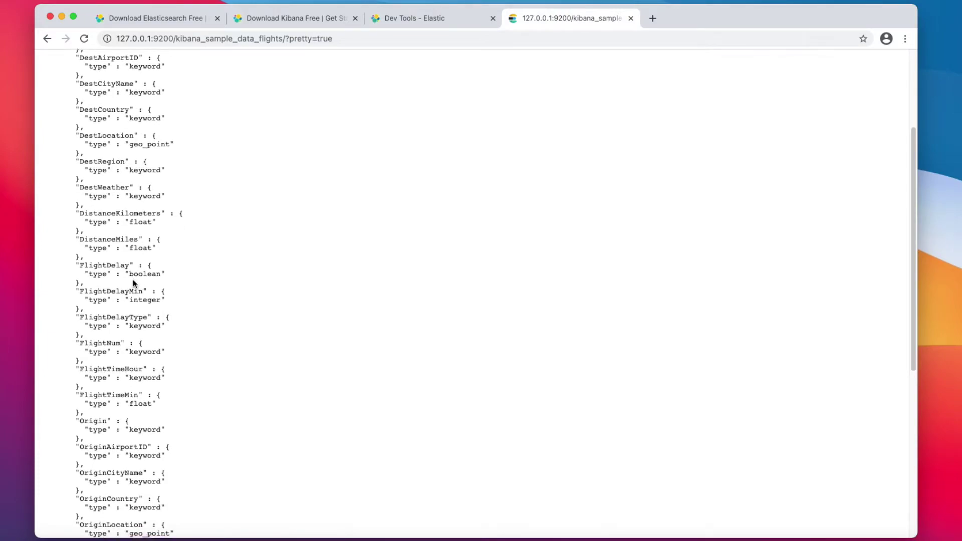
left_click(46, 39)
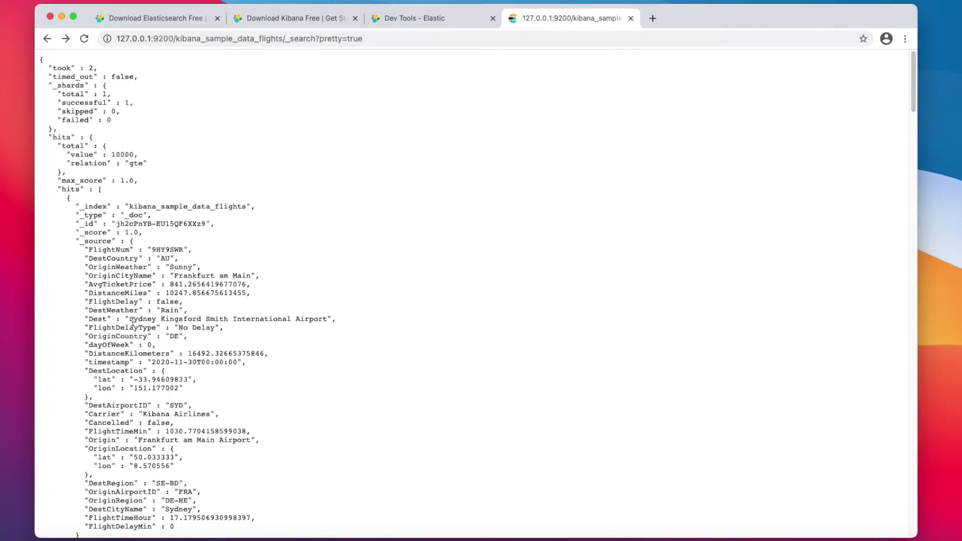
Step: Point out the OriginCountry and DestCountry fields in a flight hit
scroll(132, 316, "down", 3)
double_click(129, 268)
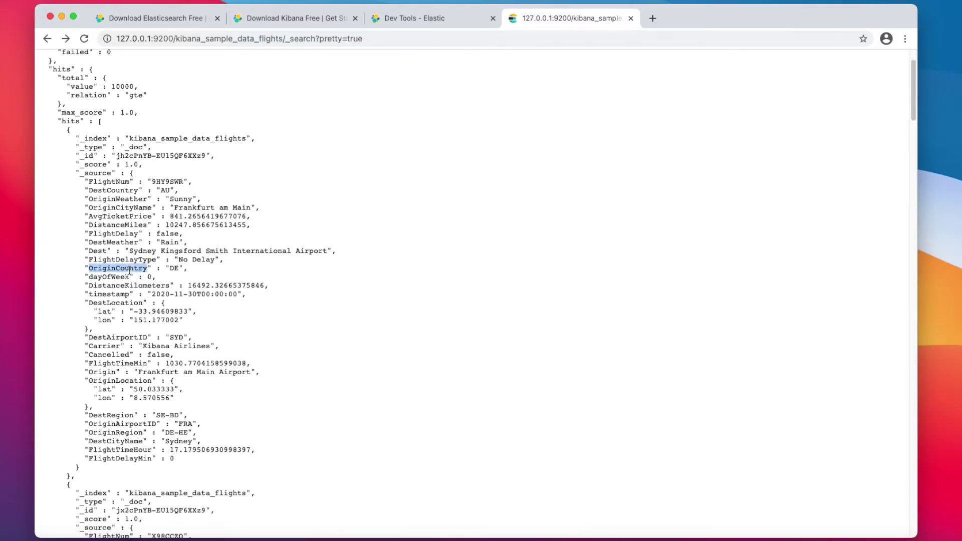
scroll(378, 388, "down", 4)
scroll(378, 387, "up", 7)
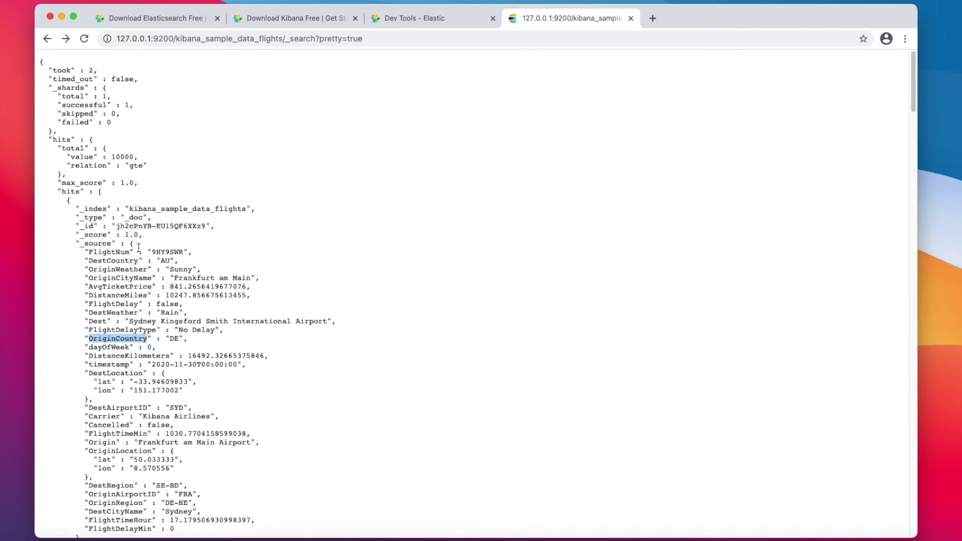
left_click(127, 260)
double_click(126, 260)
double_click(137, 338)
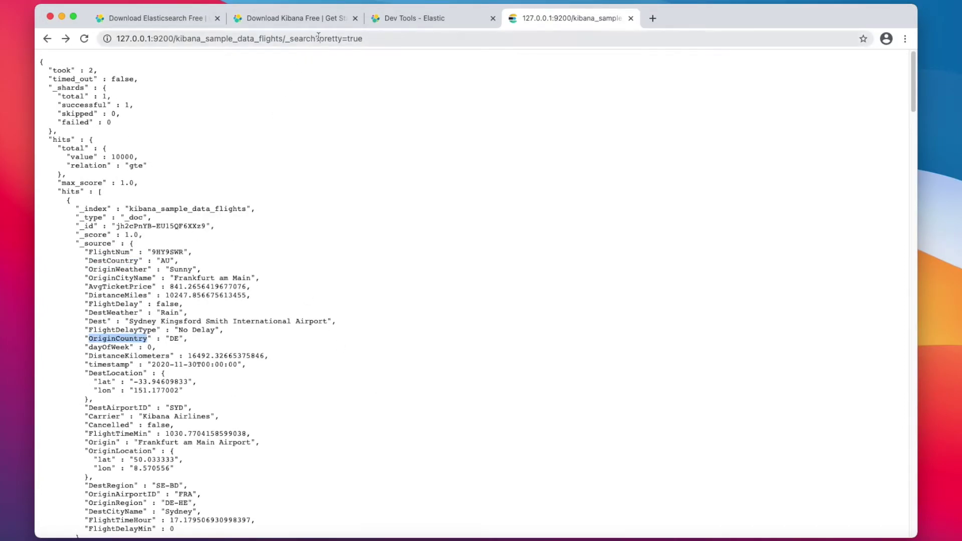
Step: Append &q=OriginCountry:DE to the search URL and check the 548 total hits
left_click(384, 41)
left_click(385, 40)
type("&")
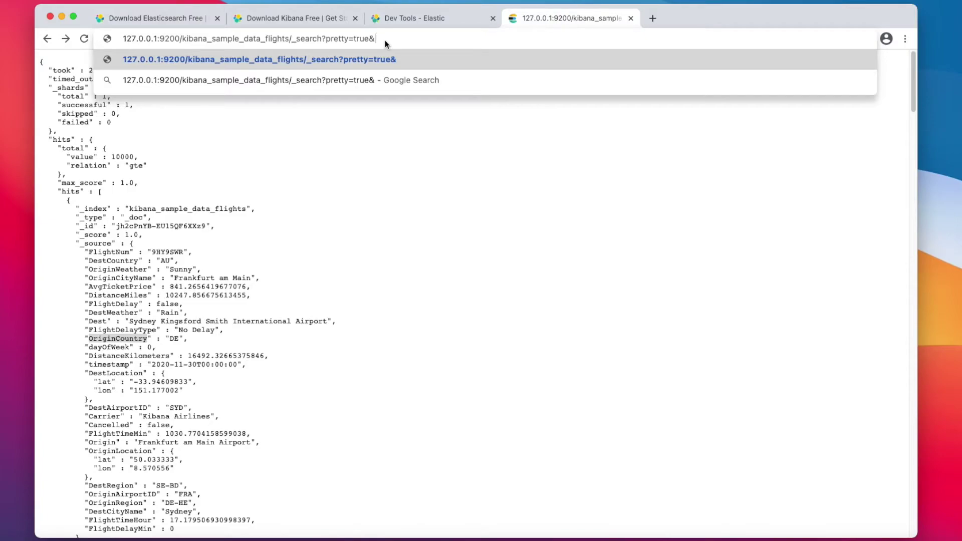
type("q=OriginCountry:DE")
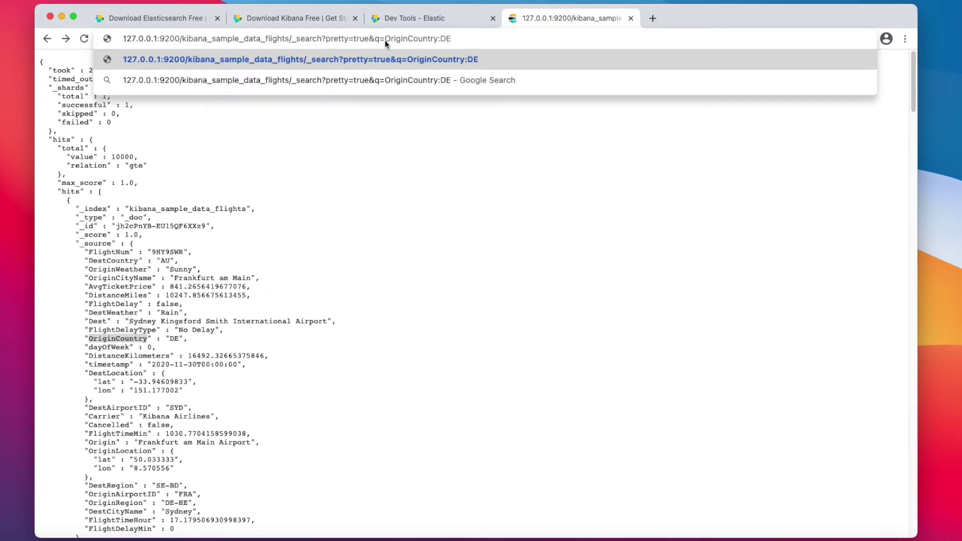
key("Return")
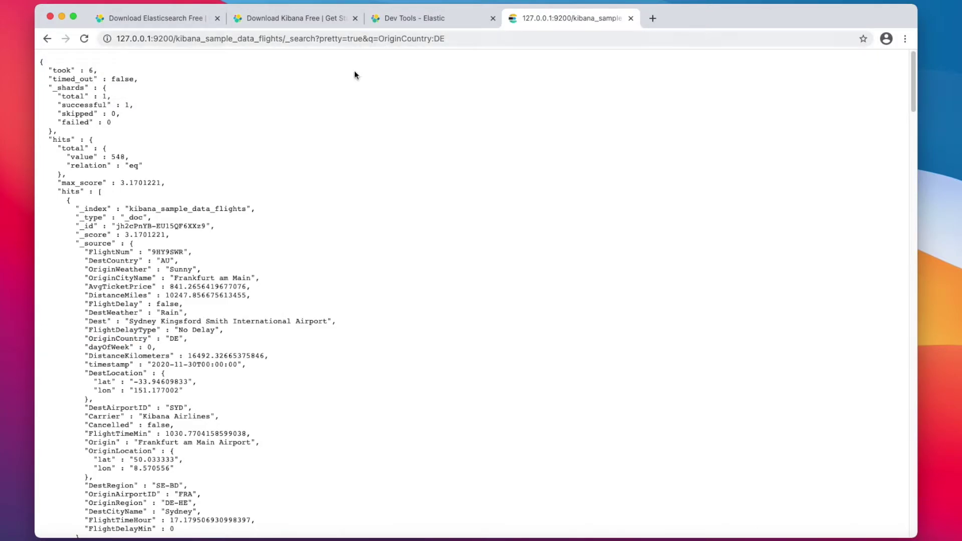
double_click(118, 157)
left_click(103, 156)
left_click_drag(103, 155, 158, 169)
left_click(157, 170)
Step: Copy the DestCountry field name from the flight search results
left_click(481, 39)
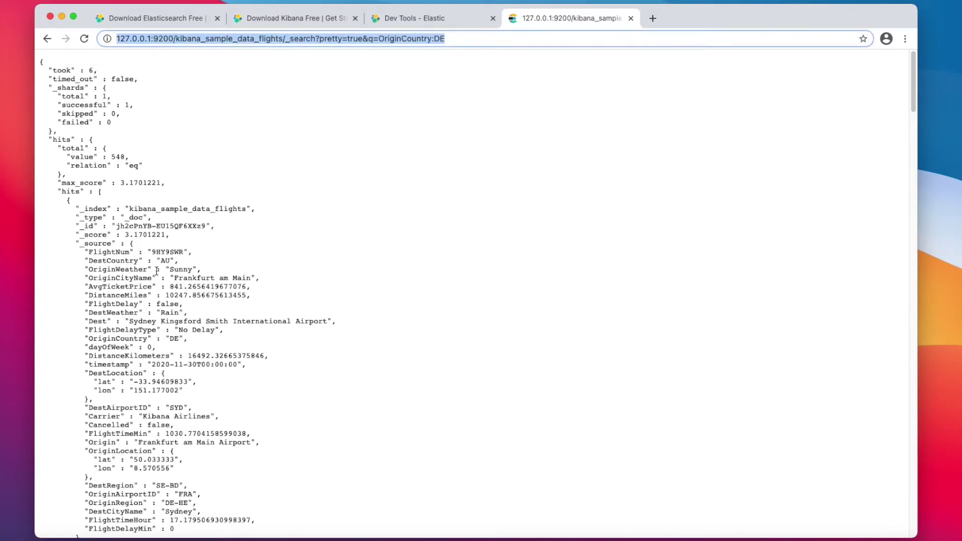
scroll(162, 287, "down", 1)
scroll(118, 241, "up", 1)
left_click(118, 240)
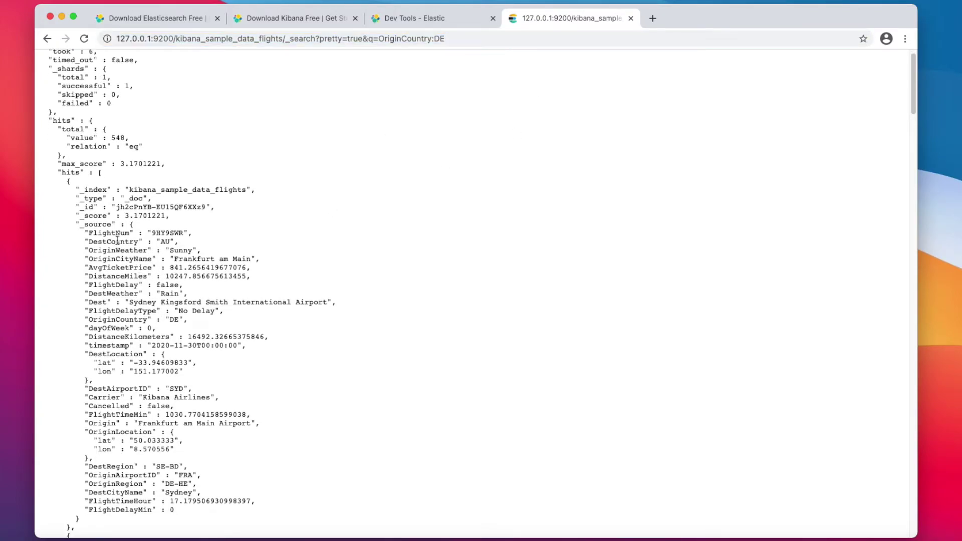
double_click(111, 242)
key("super+c")
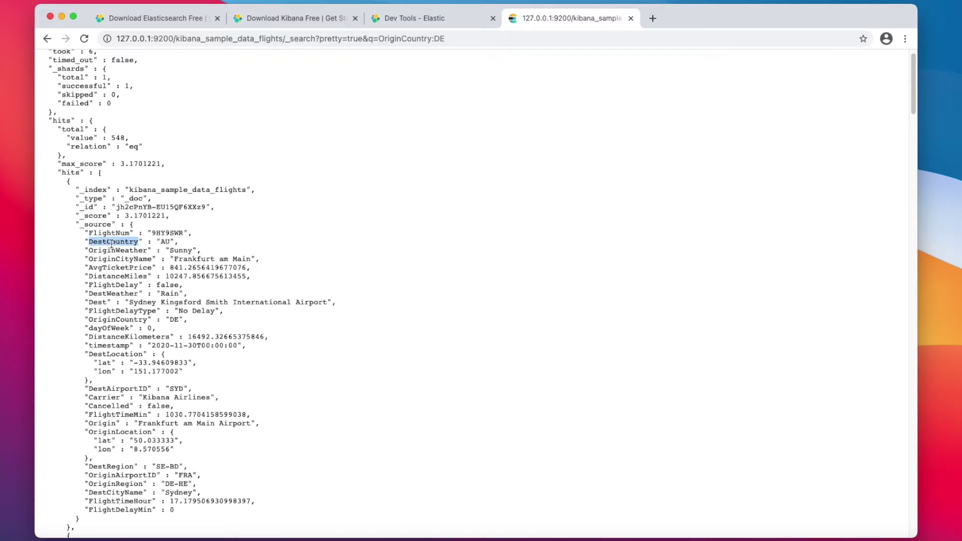
left_click(159, 241)
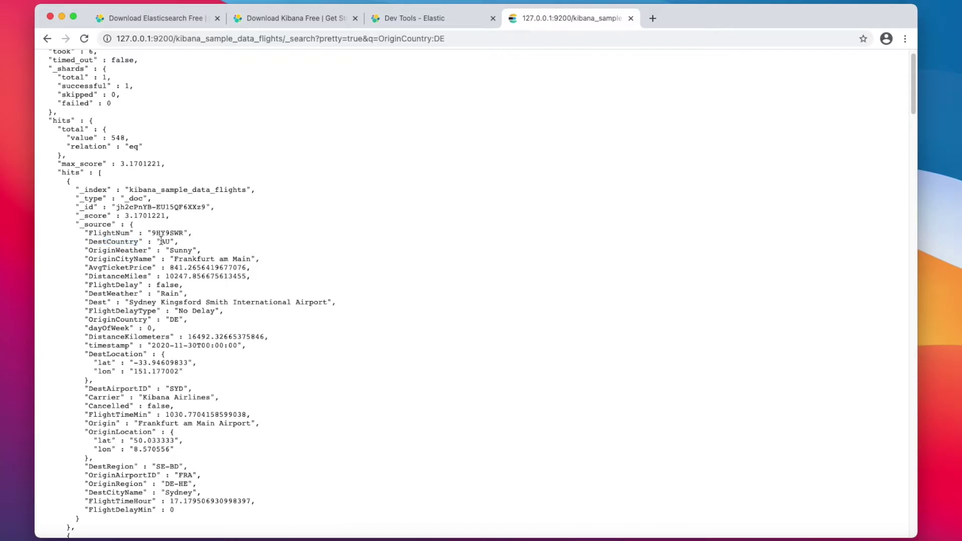
Step: Append 'AND DestCountry:AU' to the q parameter and rerun, getting 15 hits led by Frankfurt–Sydney
left_click(469, 33)
left_click(470, 40)
type("AND")
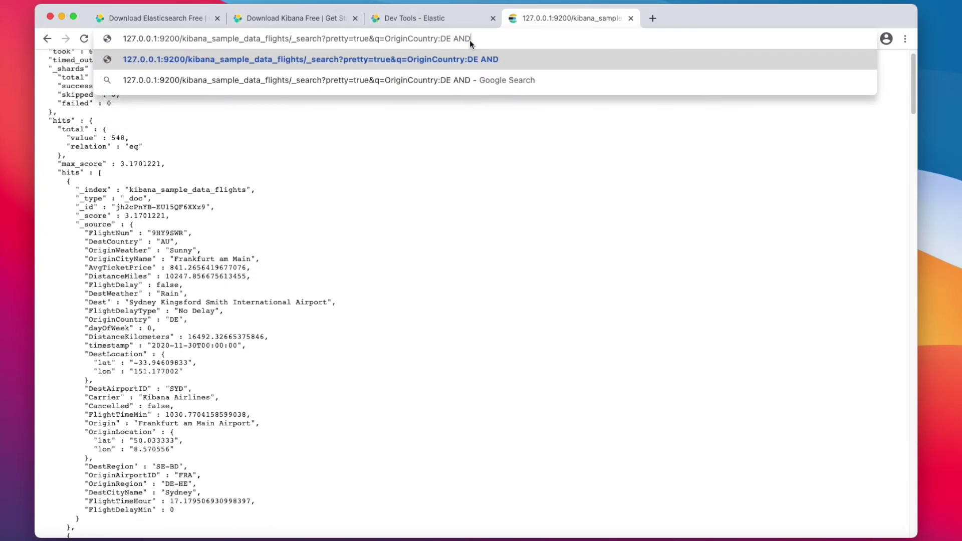
key("super+v")
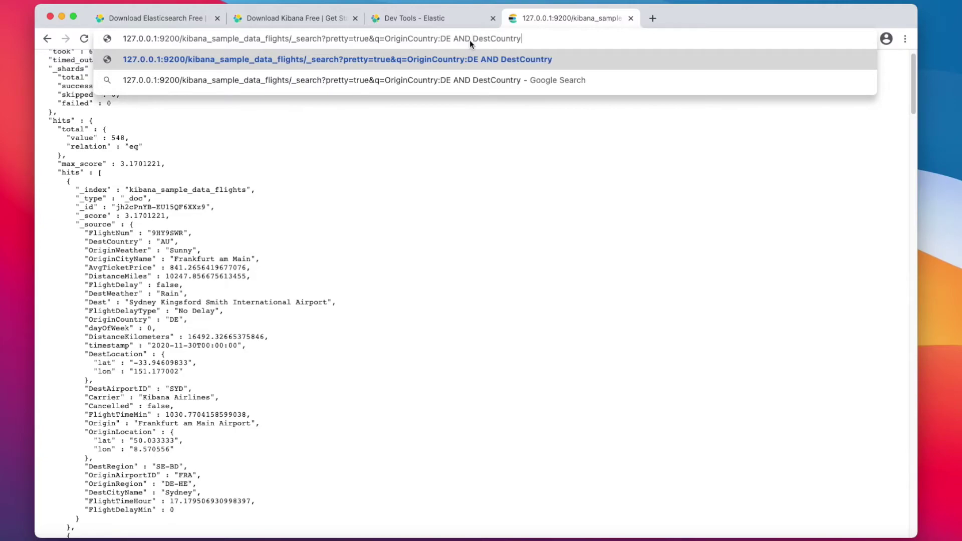
type(":AU")
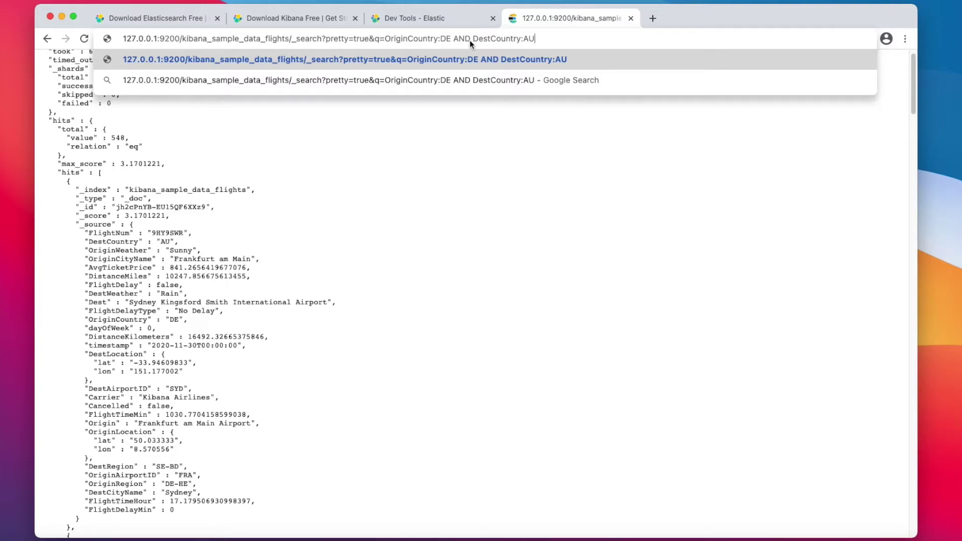
key("Return")
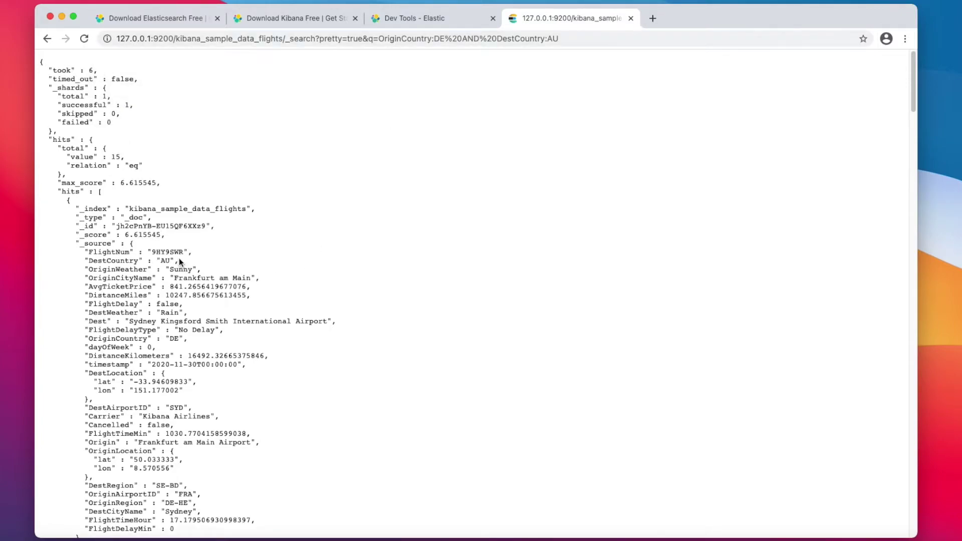
scroll(180, 260, "down", 5)
scroll(180, 260, "up", 5)
left_click(573, 46)
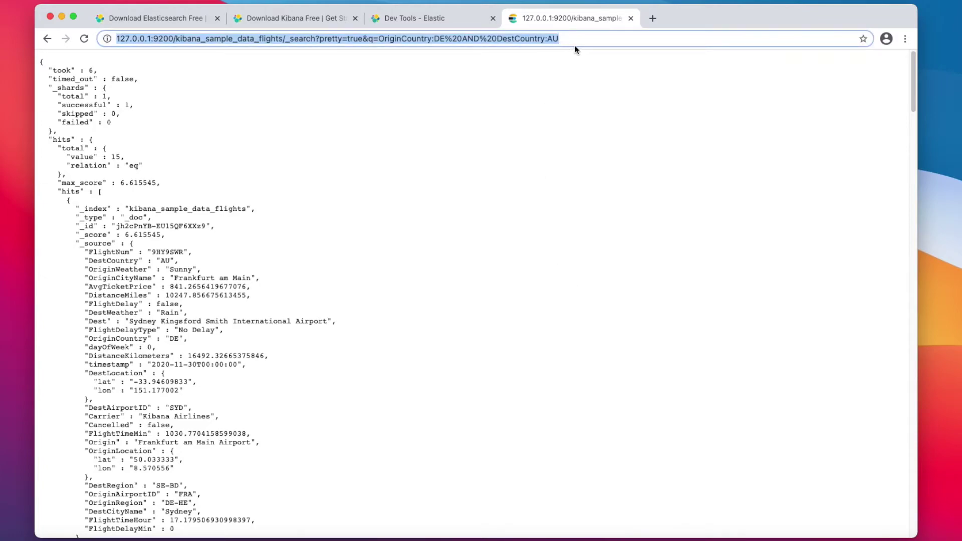
Step: Check the Dev Tools console, then select '&q=OriginCountry:DE%20AND%20DestCountry:AU' in the search URL
key("Right")
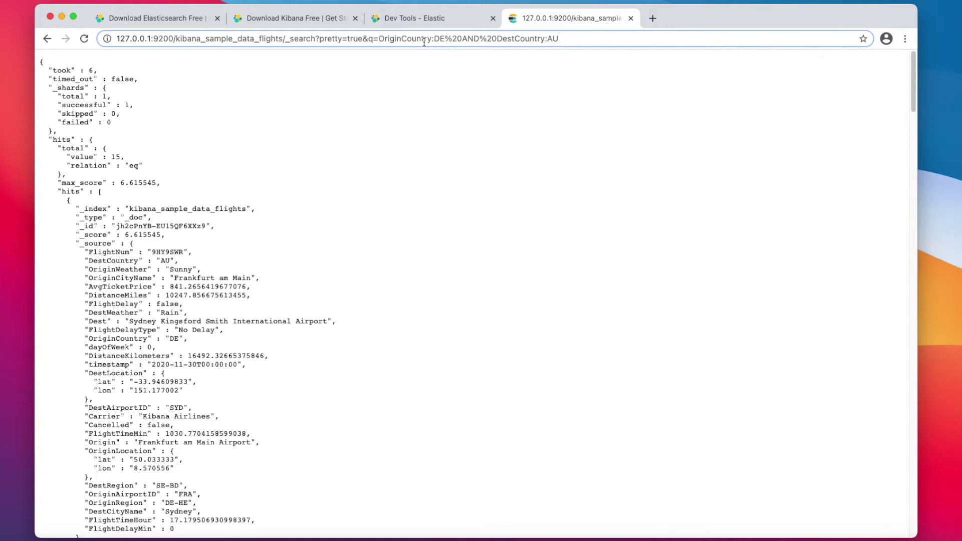
left_click(420, 21)
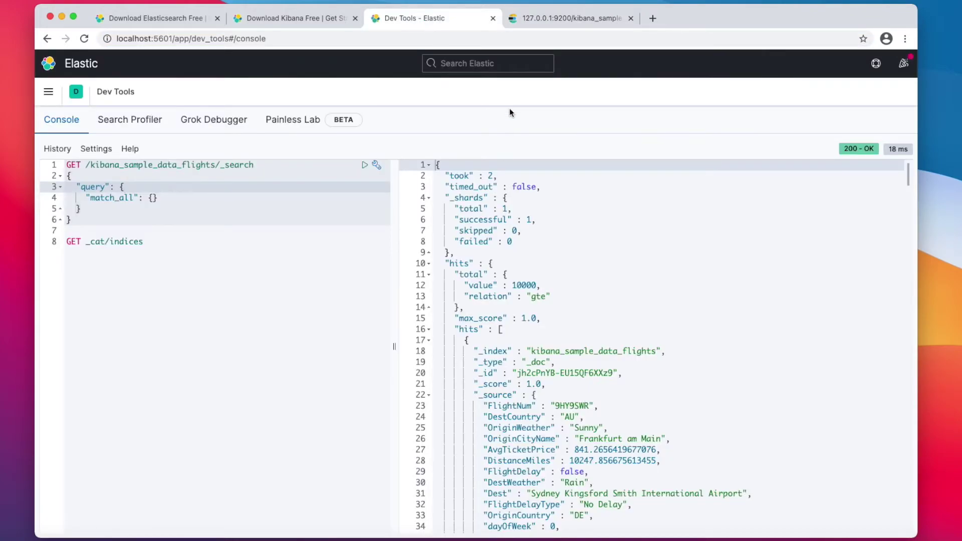
left_click(537, 19)
left_click(420, 18)
left_click(533, 20)
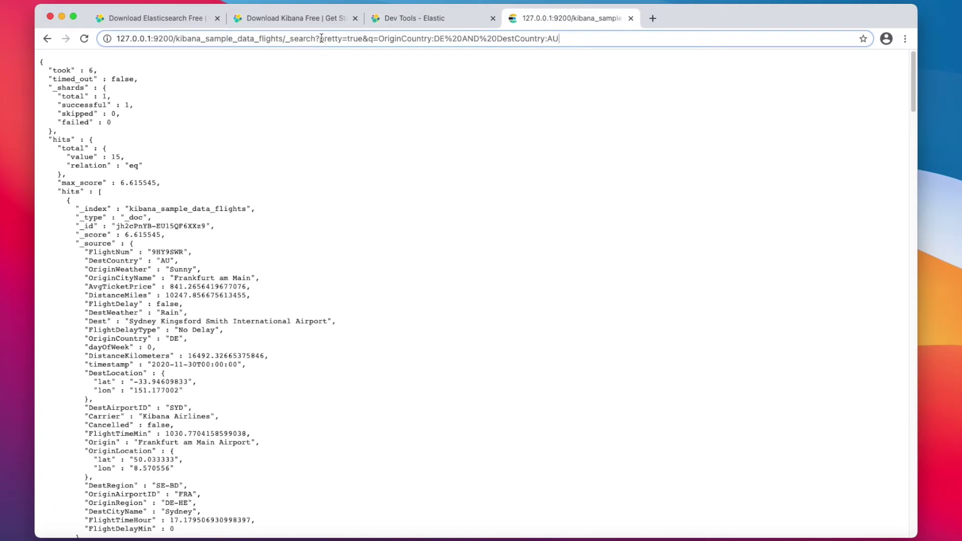
left_click_drag(363, 38, 579, 45)
Step: Delete the country query, rerun the unfiltered search (10000 hits, gte), and copy FlightTimeHour
key("BackSpace")
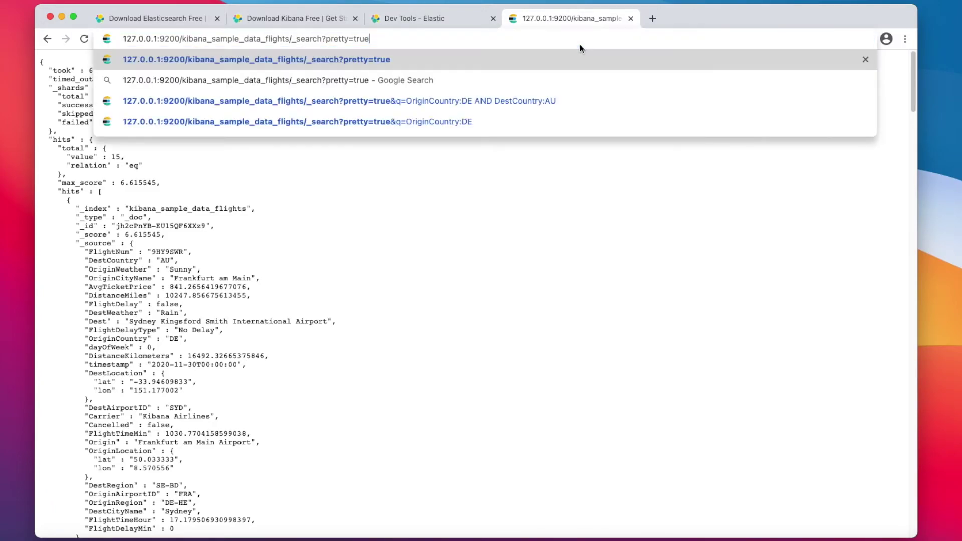
key("Return")
scroll(263, 233, "down", 5)
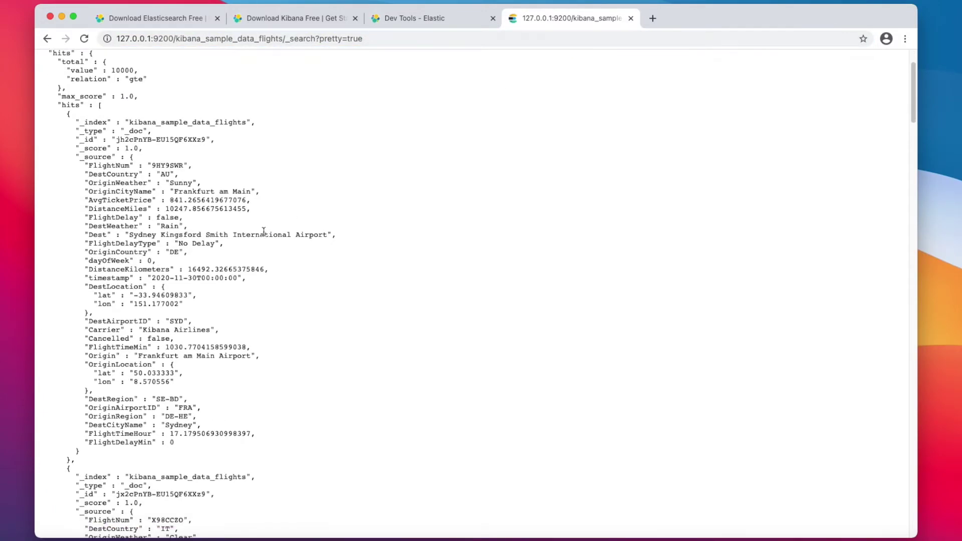
scroll(265, 232, "down", 12)
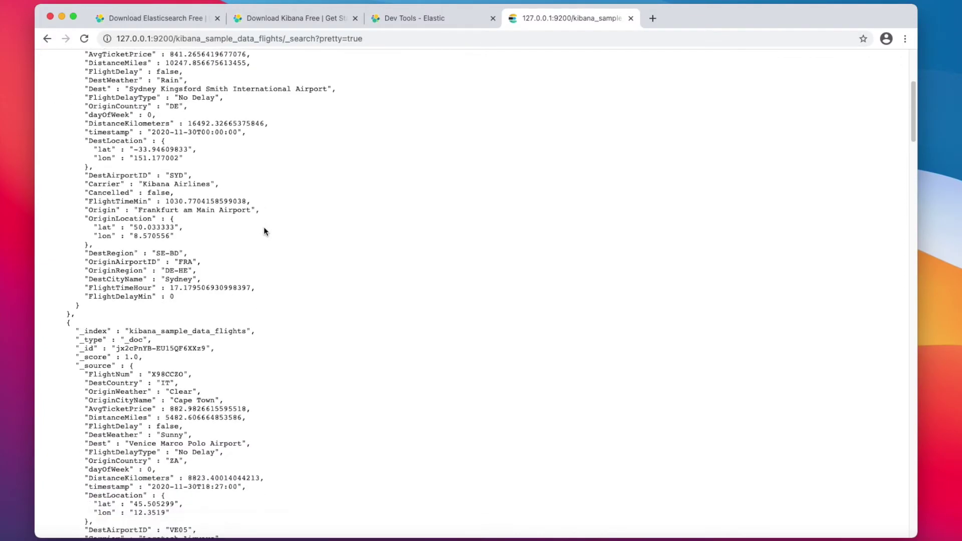
scroll(264, 227, "down", 4)
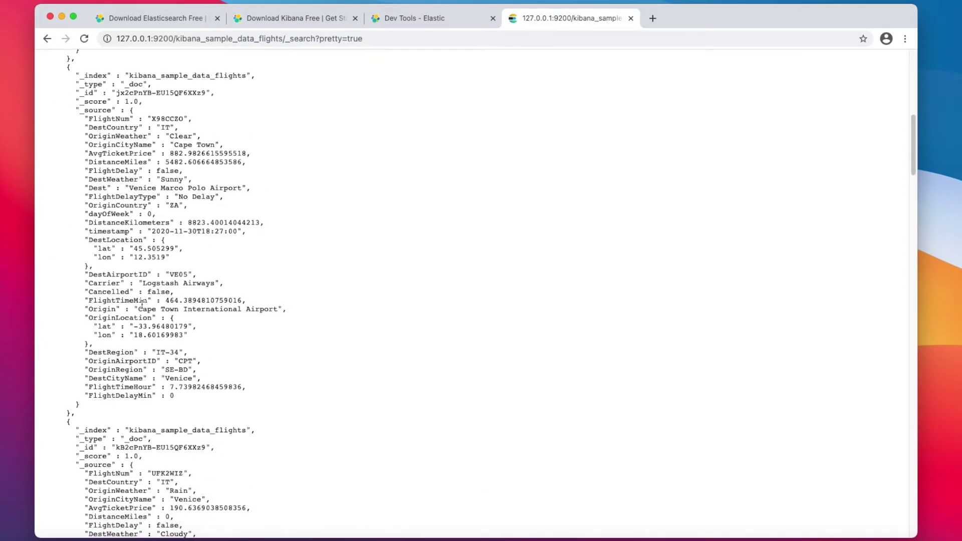
scroll(142, 295, "up", 1)
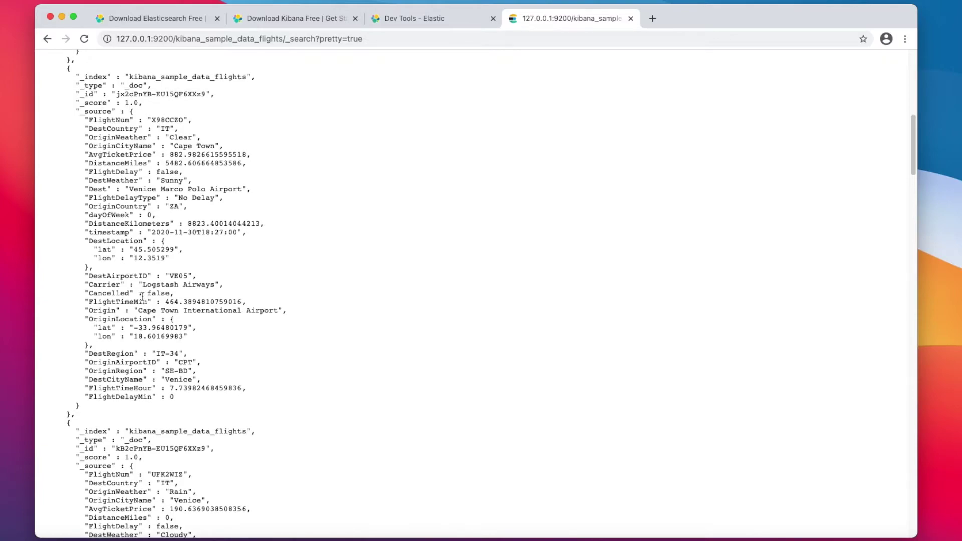
scroll(143, 296, "down", 1)
double_click(117, 368)
key("super+c")
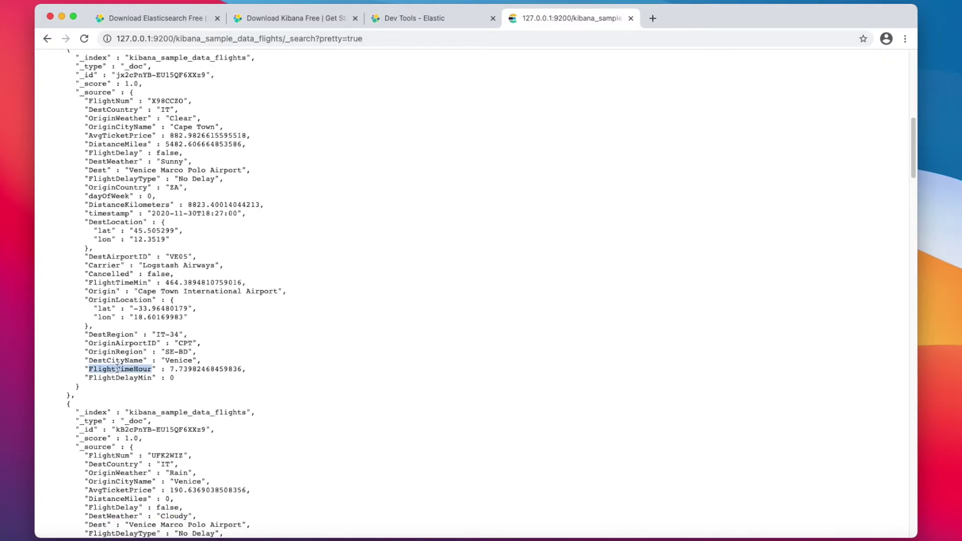
scroll(127, 361, "up", 3)
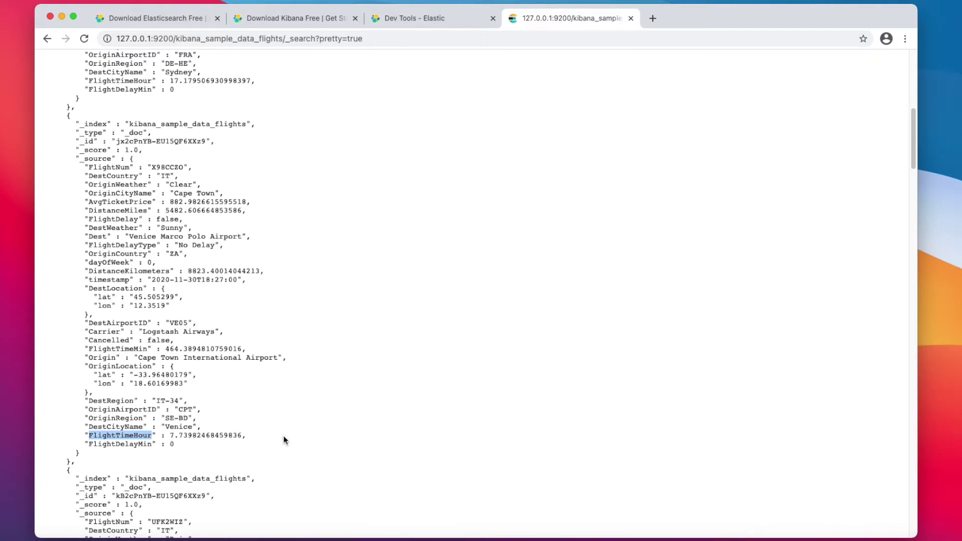
scroll(252, 436, "up", 20)
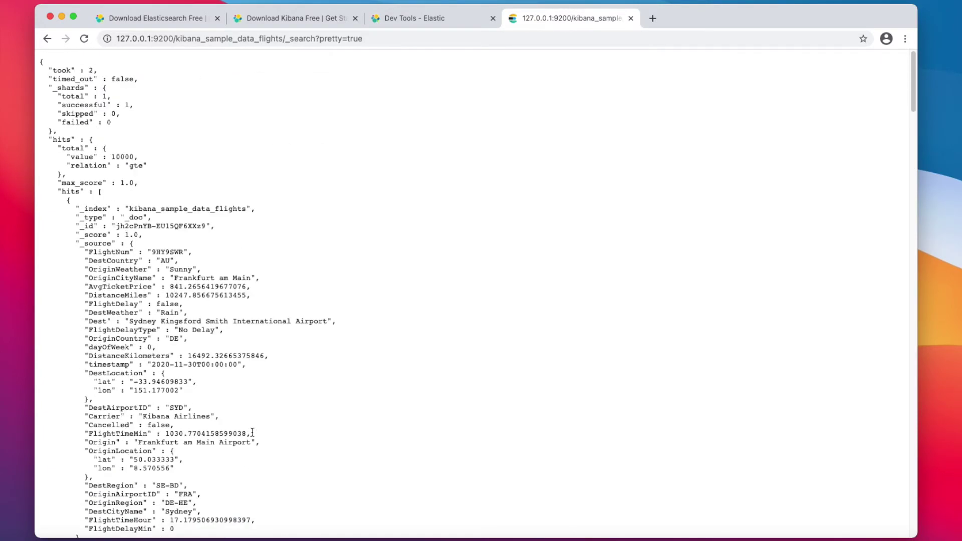
Step: Append '&q=FlightTimeHour<4' to the search URL, then change the limit to 8
left_click(429, 41)
left_click(431, 42)
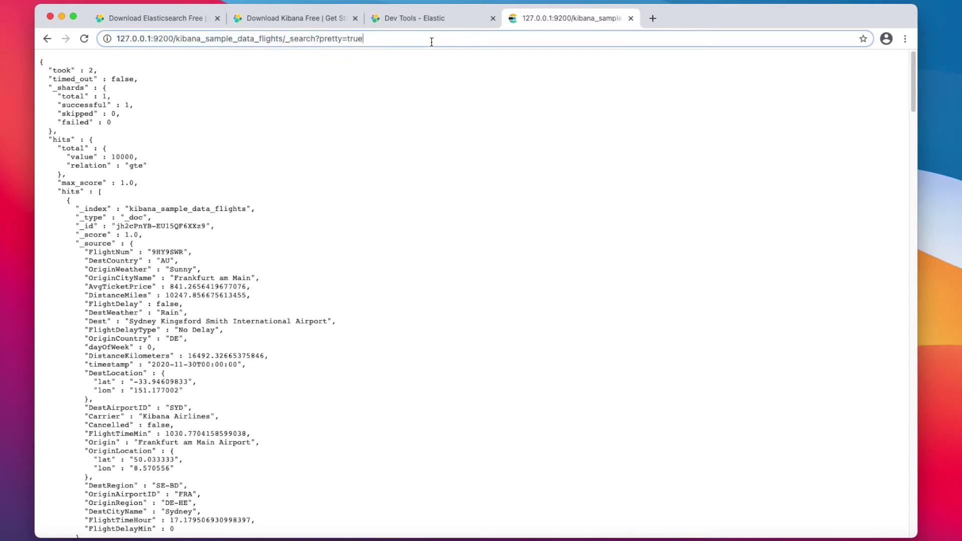
type("&q=")
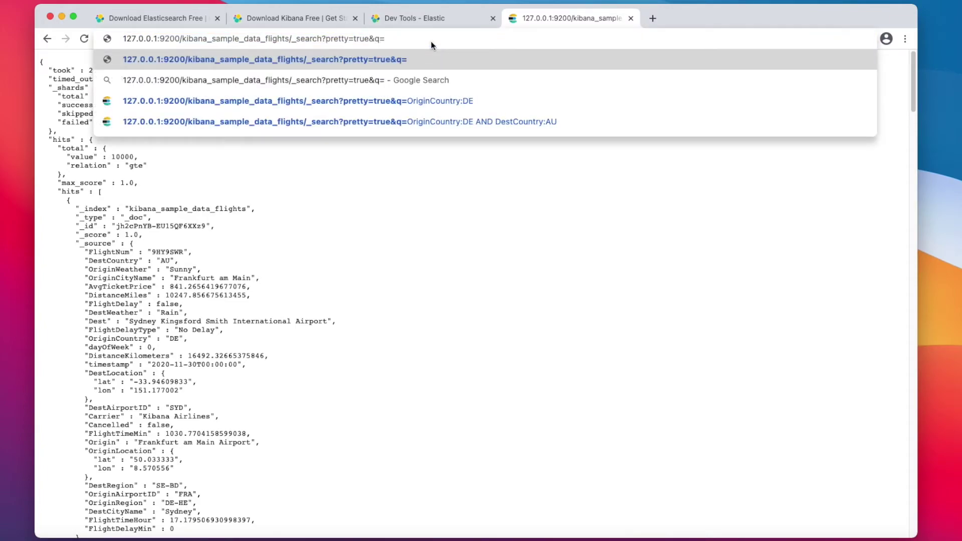
key("super+v")
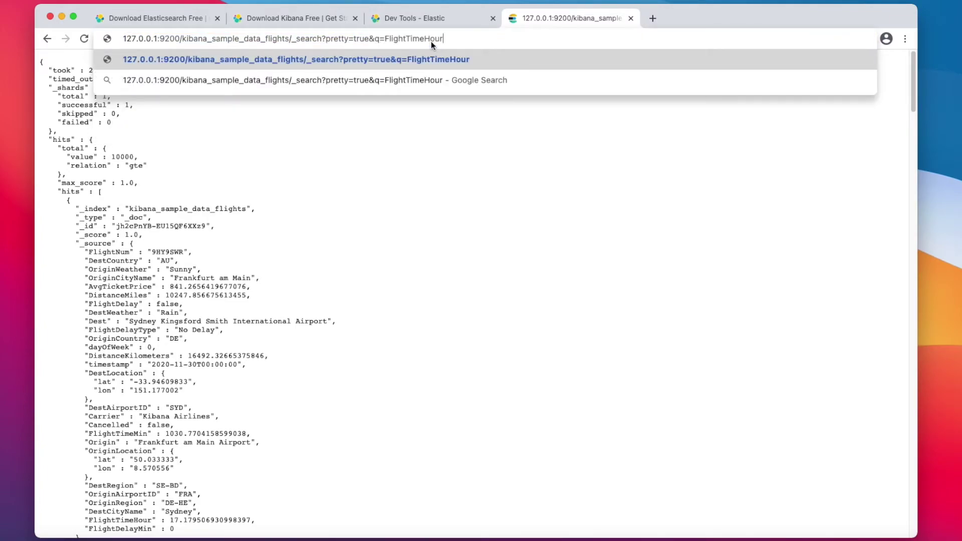
type("<4")
key("Return")
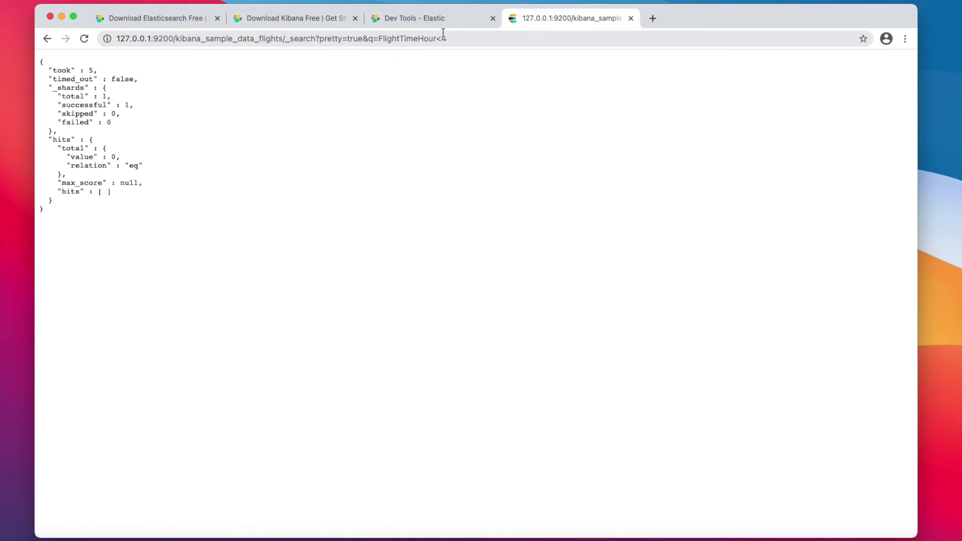
key("BackSpace")
type("8")
key("Return")
Step: Fix the range syntax to 'FlightTimeHour:<8' so the query returns 10000 hits
left_click(440, 38)
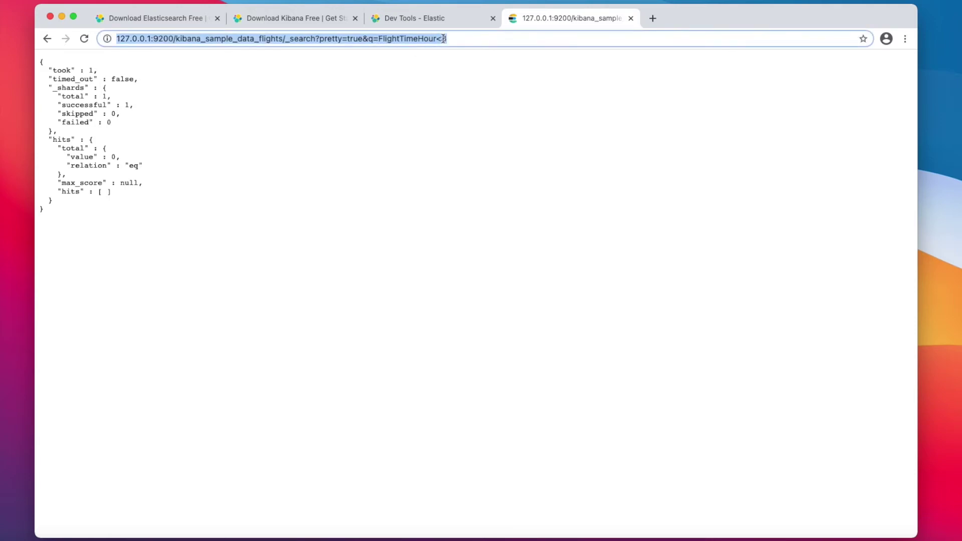
left_click(451, 38)
type(":")
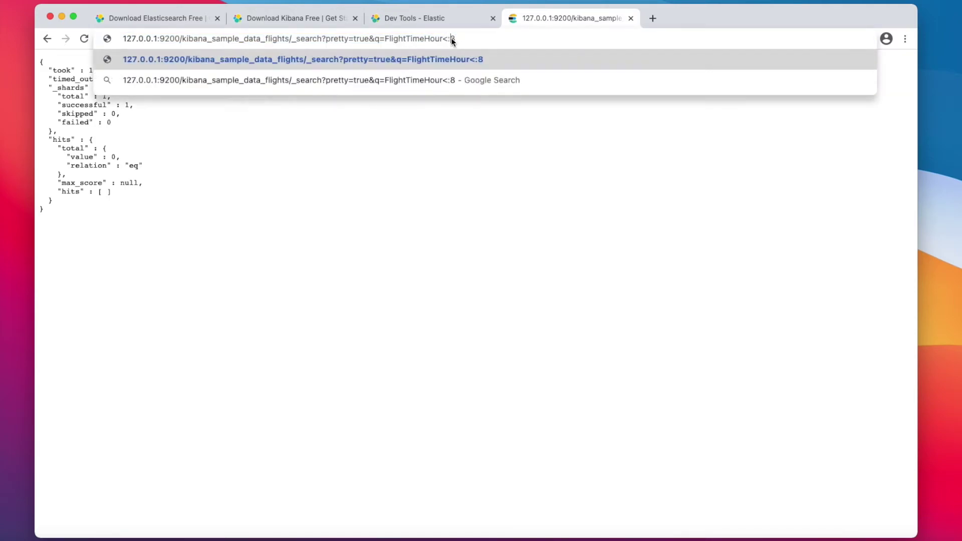
key("Return")
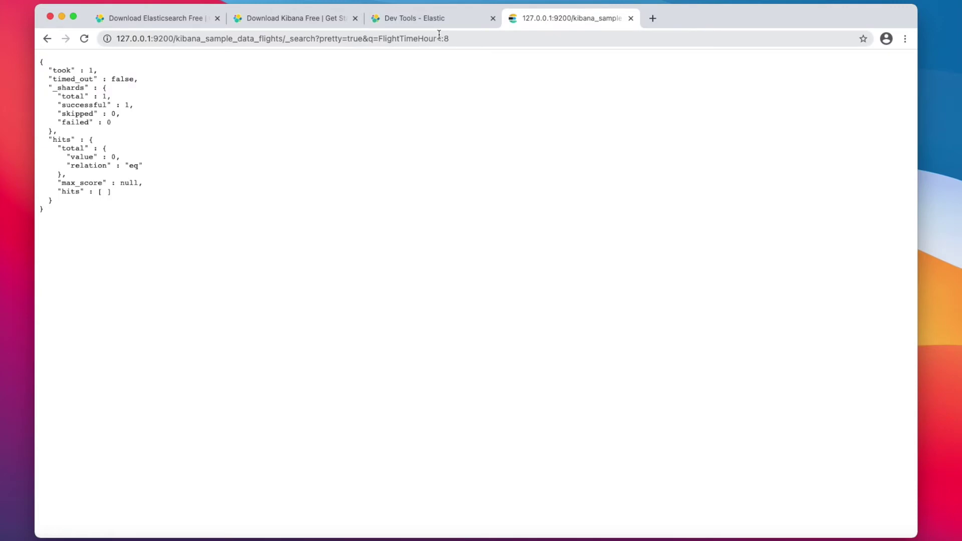
left_click(439, 36)
left_click(458, 41)
key("Left")
key("BackSpace")
key("BackSpace")
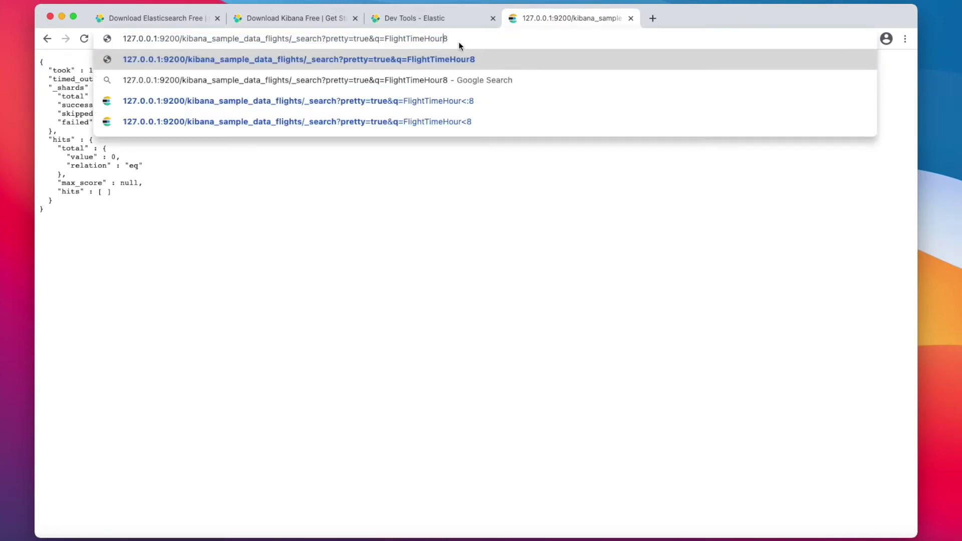
type(":")
type("<")
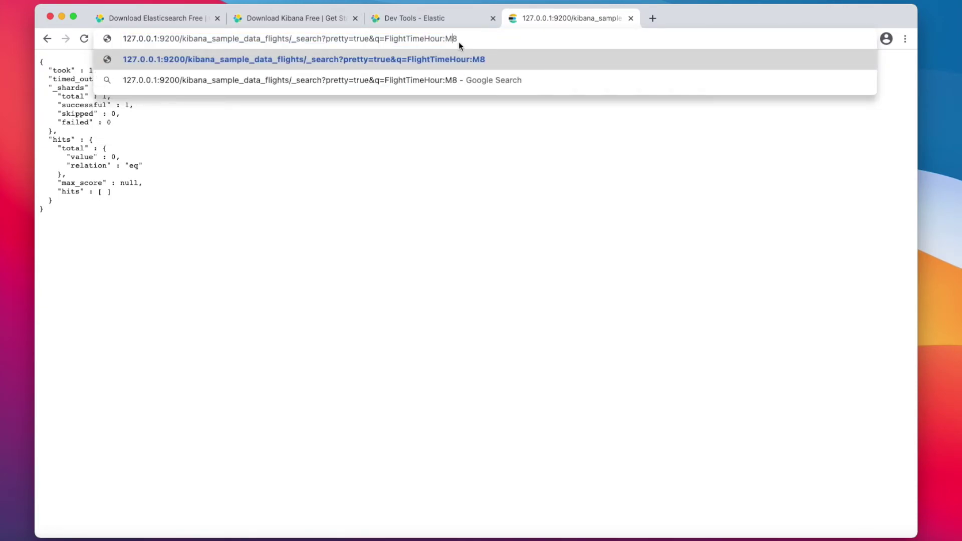
key("Return")
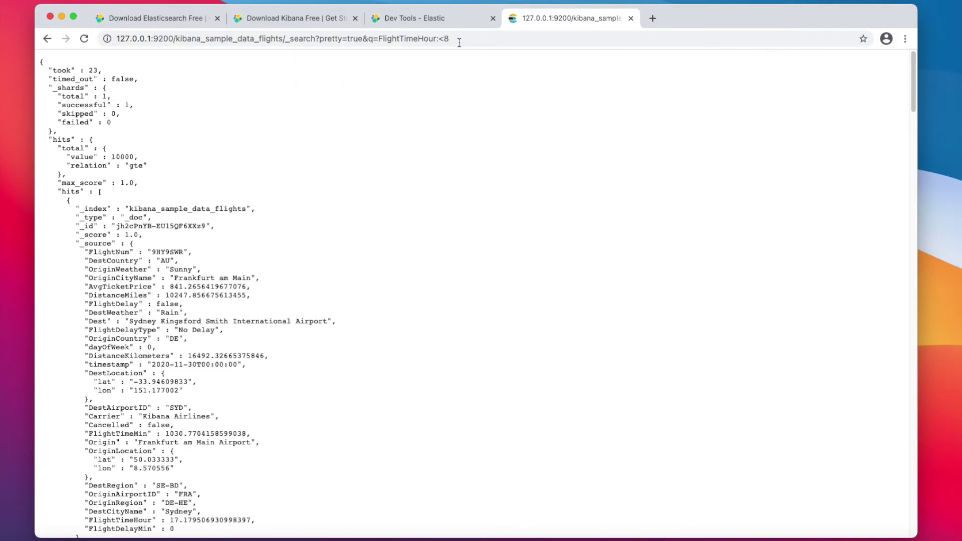
Step: Rerun the FlightTimeHour range query with thresholds below 4, then below 2
scroll(418, 161, "down", 3)
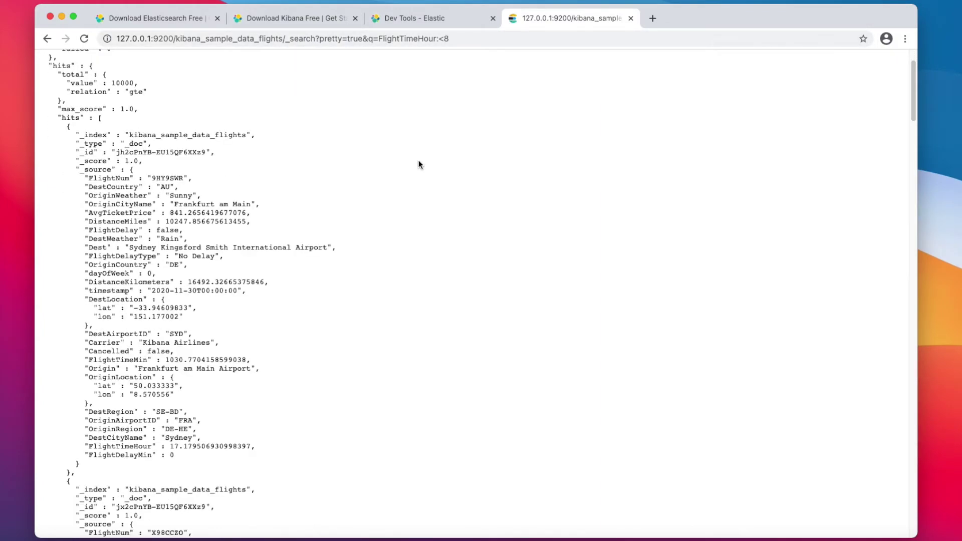
scroll(418, 160, "up", 3)
left_click(439, 39)
double_click(440, 39)
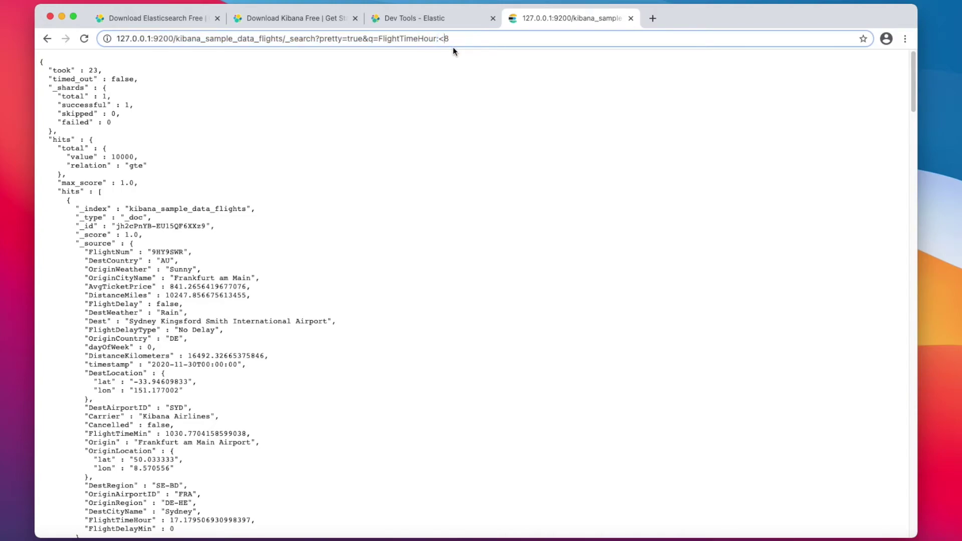
type("4")
key("Return")
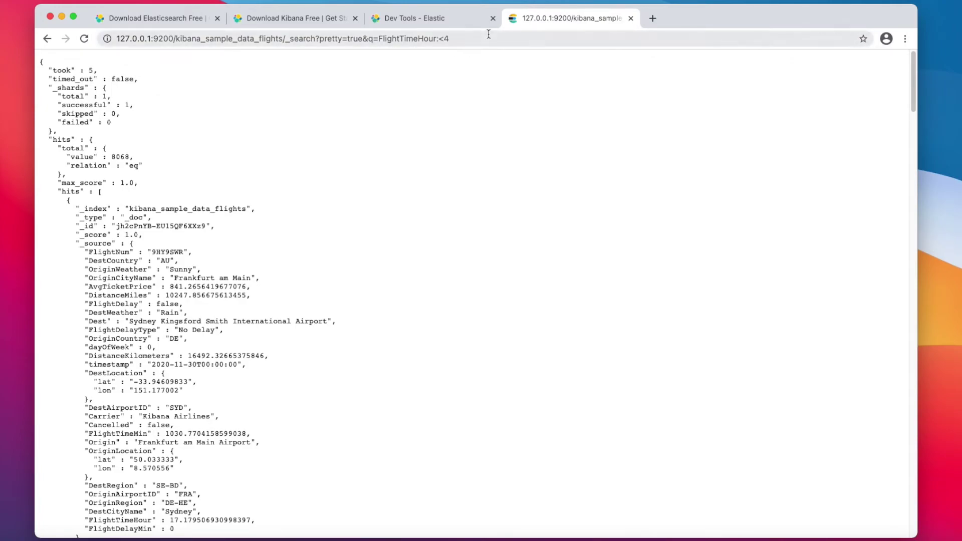
left_click(482, 40)
left_click(483, 40)
key("BackSpace")
type("2")
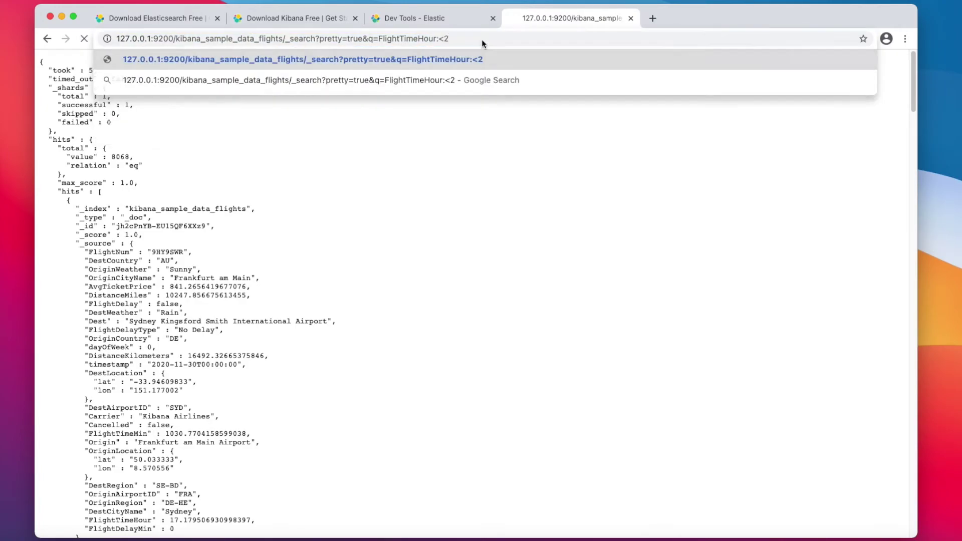
key("Return")
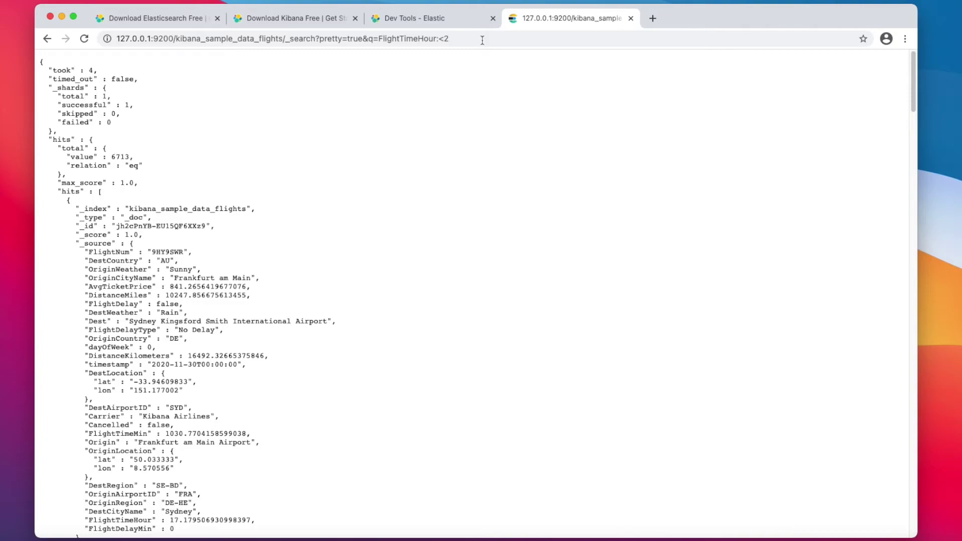
Step: Lower the threshold to 1, then 0.5 (857 hits), and show the Kibana download page
left_click(461, 38)
left_click(461, 38)
key("BackSpace")
type("1")
key("Return")
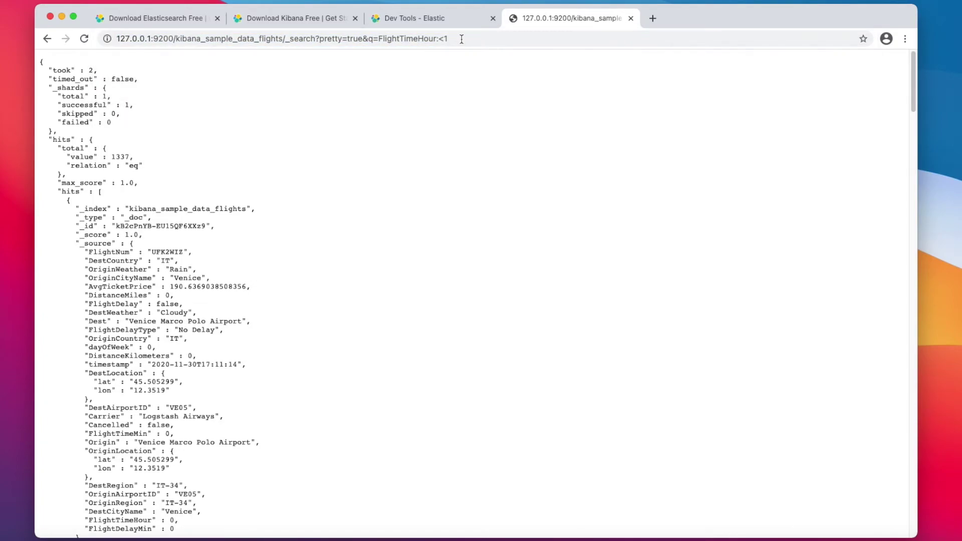
left_click(462, 38)
left_click(462, 39)
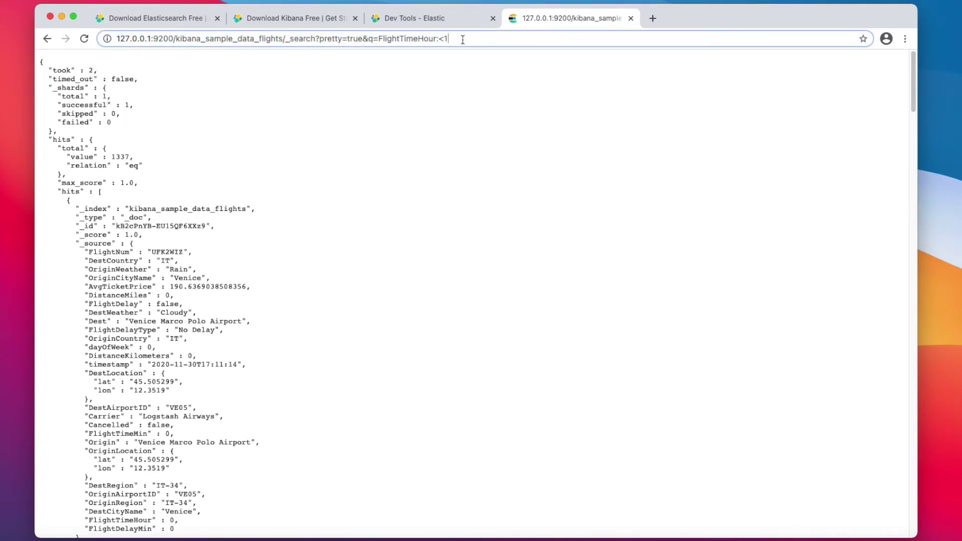
key("BackSpace")
type("0.5")
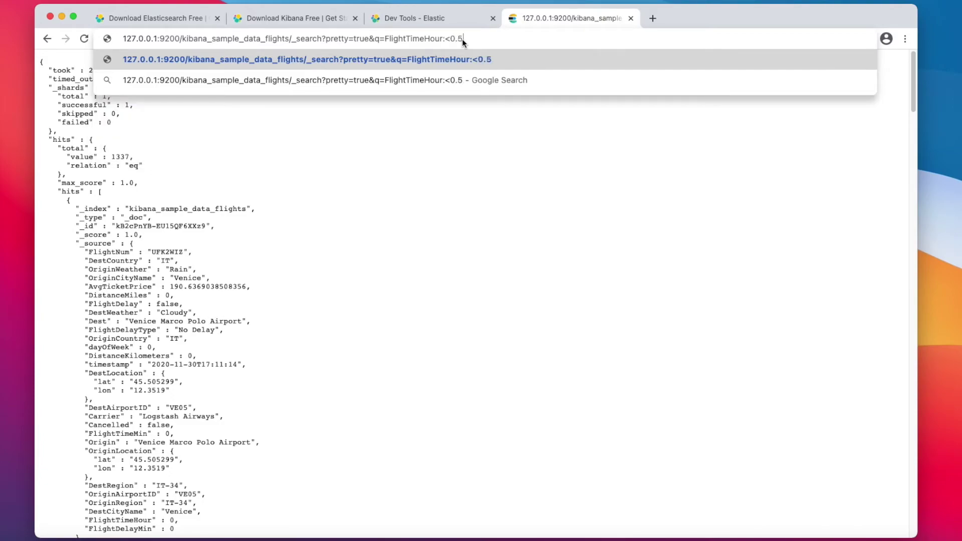
key("Return")
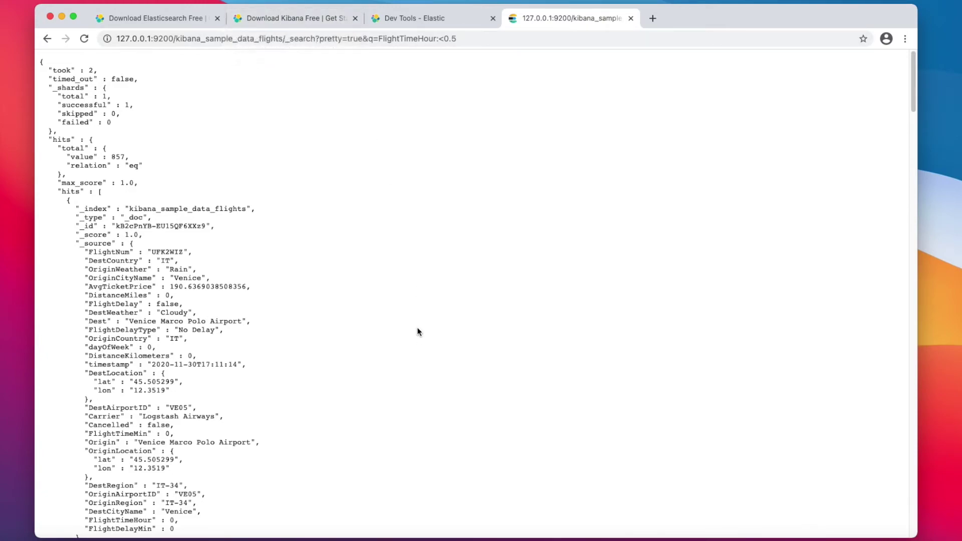
left_click(149, 20)
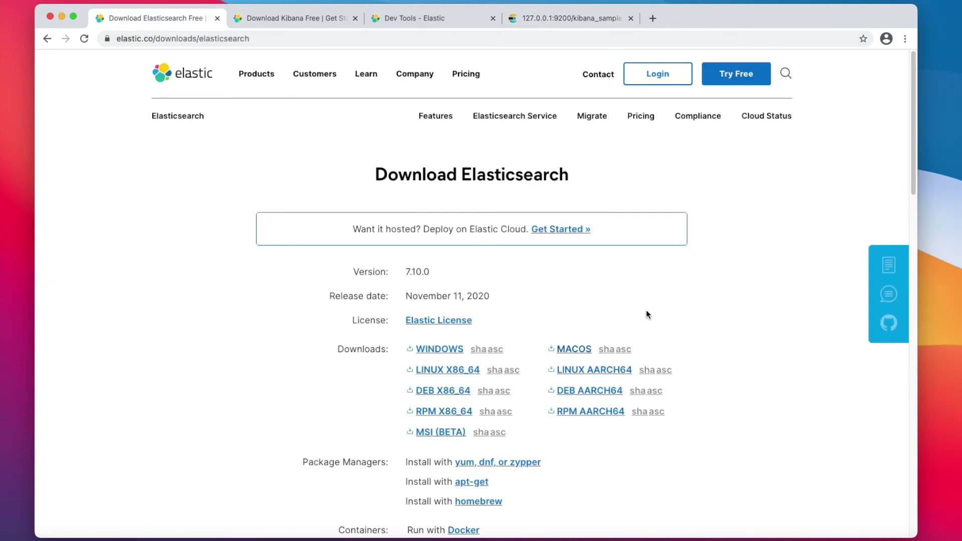
left_click(303, 18)
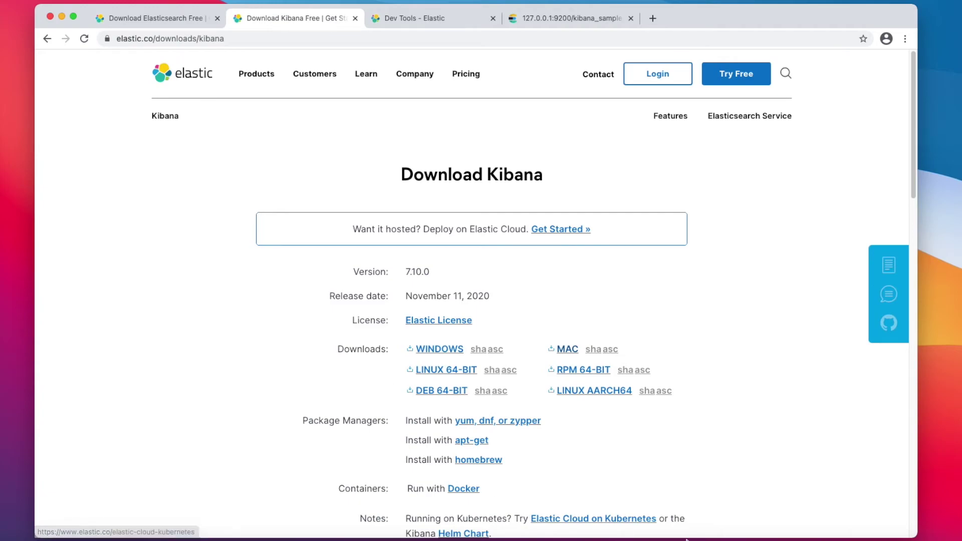
Step: Stop the running Elasticsearch and Kibana processes with Ctrl+C in both terminal tabs
left_click(764, 539)
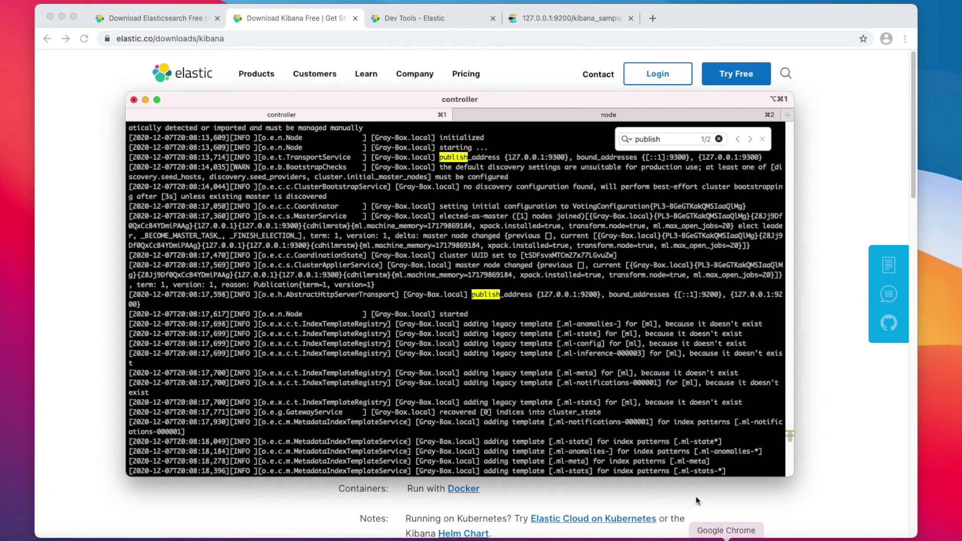
key("Down")
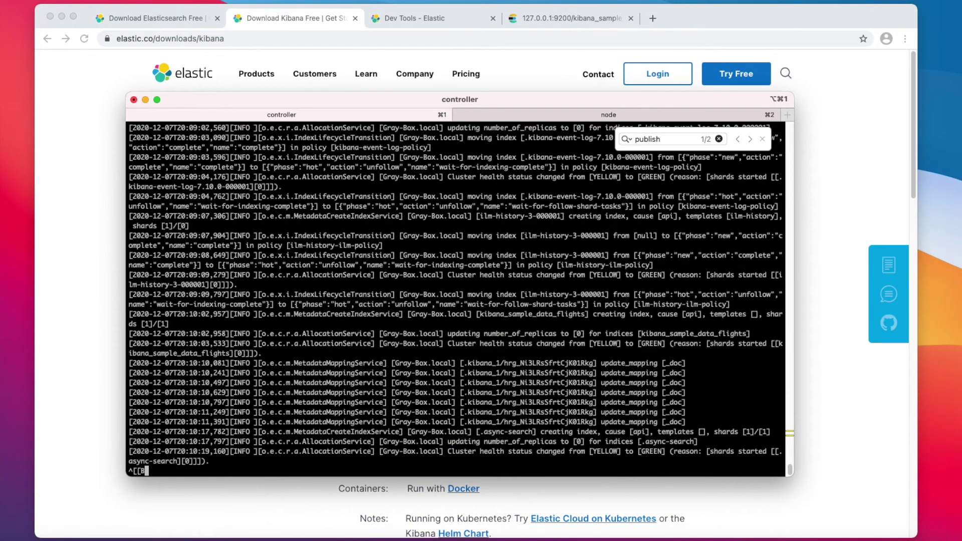
key("super+2")
key("super+1")
key("ctrl+c")
key("super+2")
key("ctrl+c")
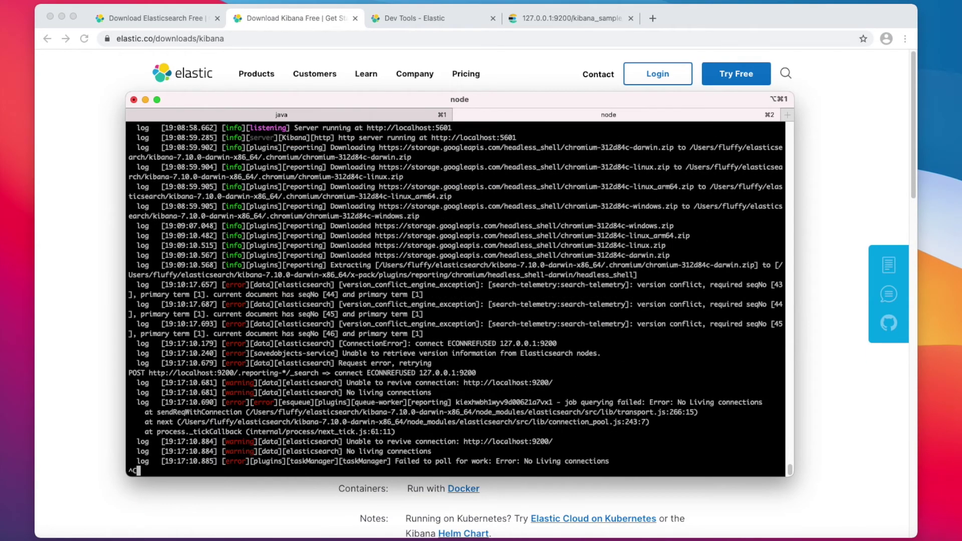
key("super+1")
Step: Get a fresh prompt, go up to the parent folder with 'cd ..', and list it
key("Return")
key("Return")
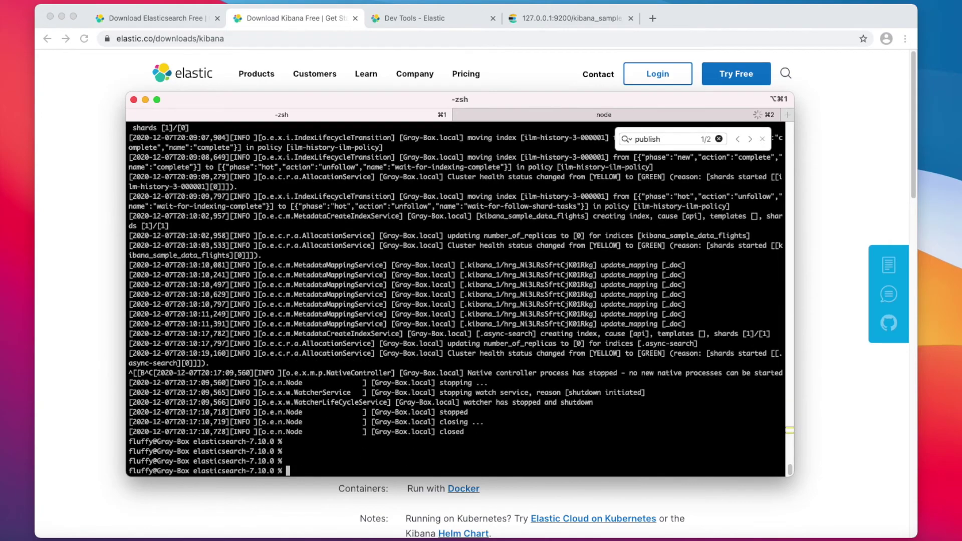
key("Up")
key("Up")
key("Down")
key("Up")
key("ctrl+c")
type("cd ..")
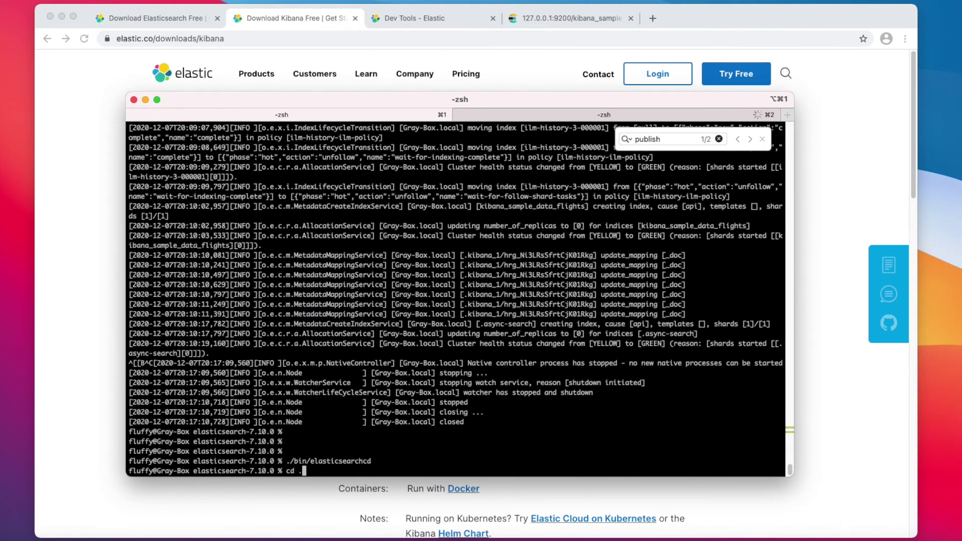
key("Return")
type("ls")
key("Return")
Step: Return to the home folder and list it with 'ls -l'
type("cd el")
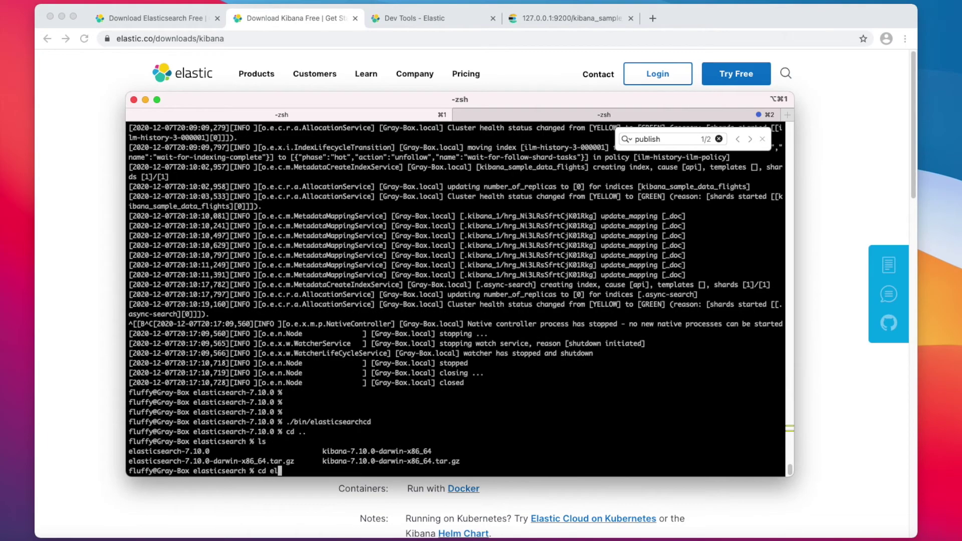
key("Tab")
key("ctrl+c")
type("cd")
key("Return")
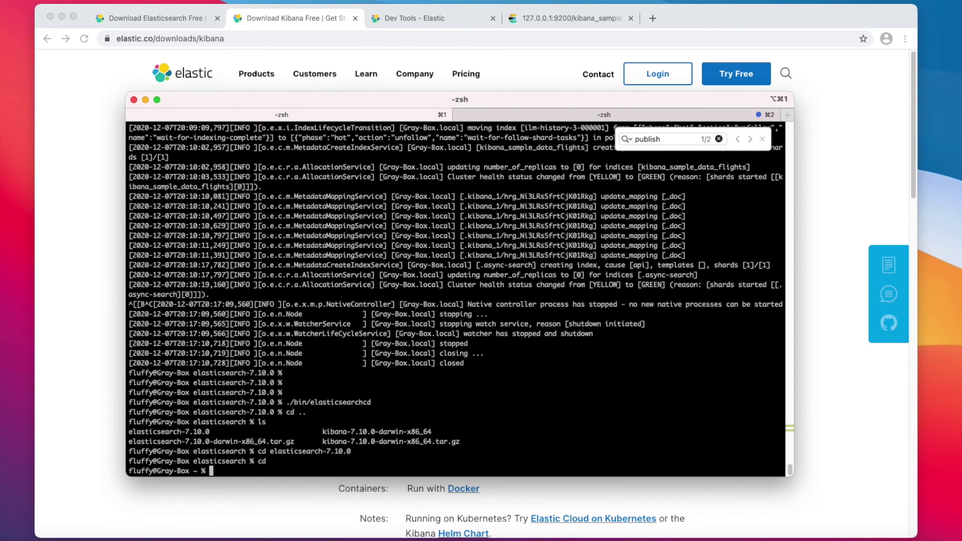
type("cd")
key("BackSpace")
key("BackSpace")
key("BackSpace")
type("ls -l")
key("Return")
Step: Enter elasticsearch/elasticsearch-7.10.0, list its contents, and start './bin/elasticsearch'
type("cd ")
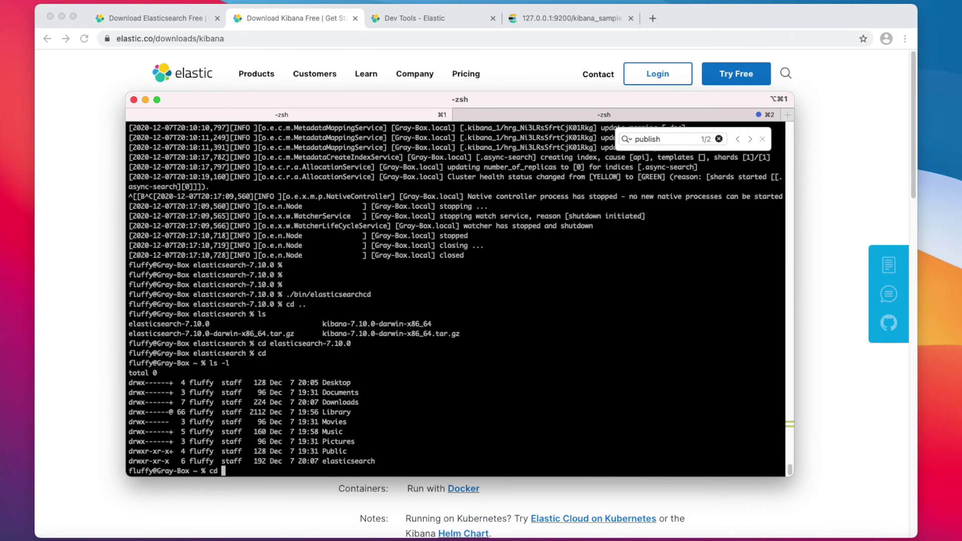
type("elasticsearch")
key("Return")
type("ls -l")
key("Return")
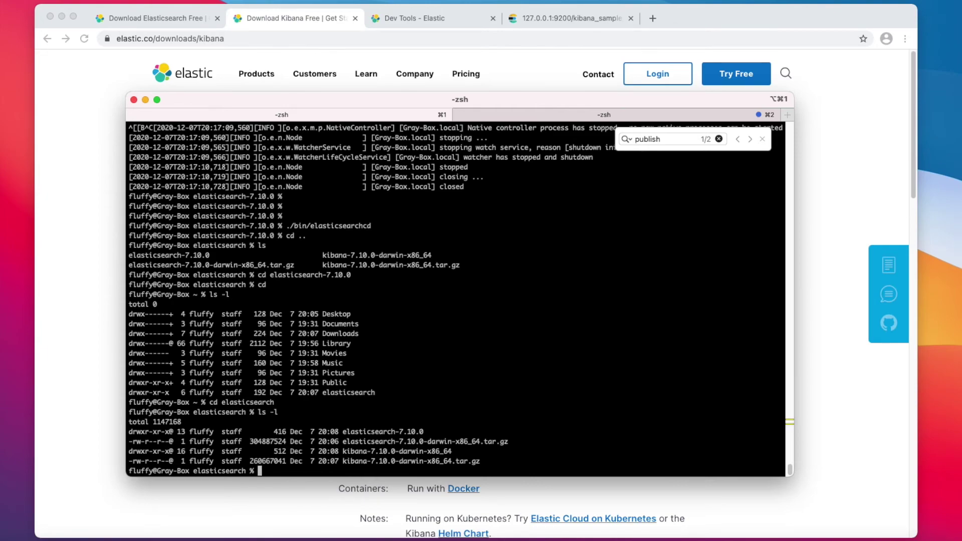
type("ls -l")
key("Return")
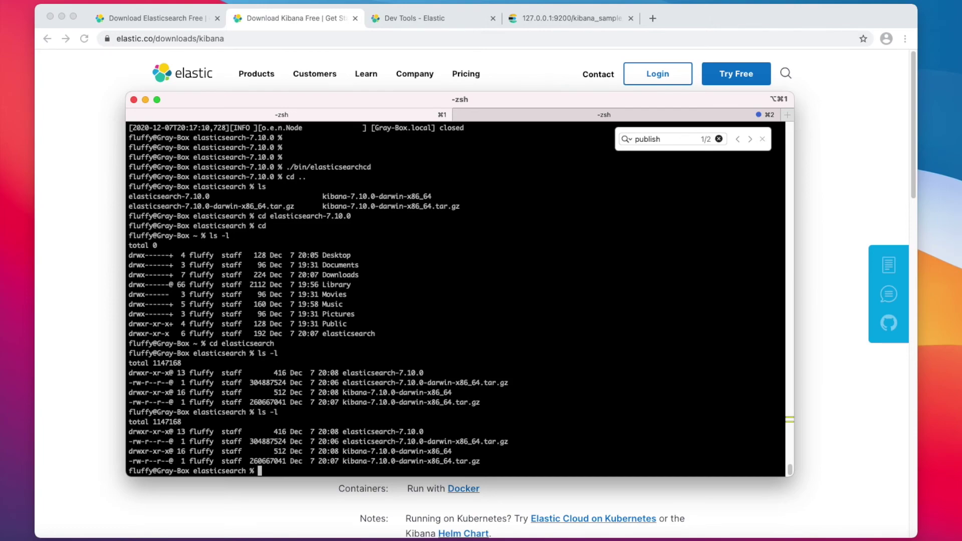
type("cd elasticsearch-7.10.0")
key("Return")
type("./")
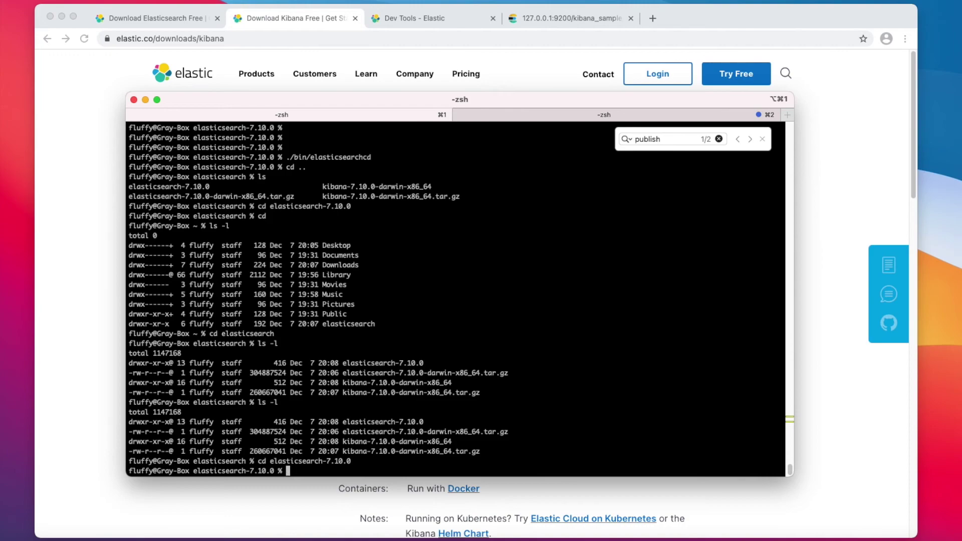
type("bin/elasticsearch")
key("Return")
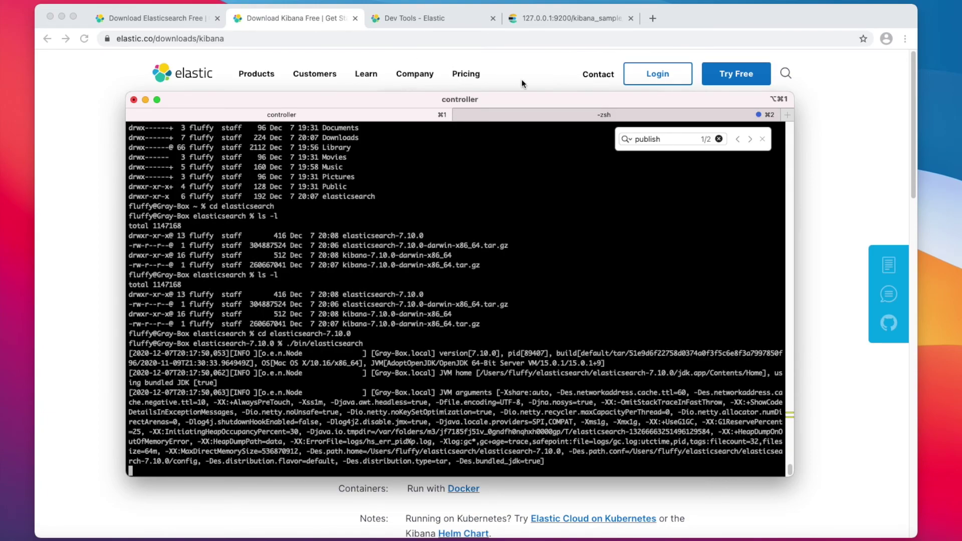
left_click(521, 80)
Step: View the Kibana Dev Tools console, then return to the raw 127.0.0.1:9200 results tab
left_click(466, 22)
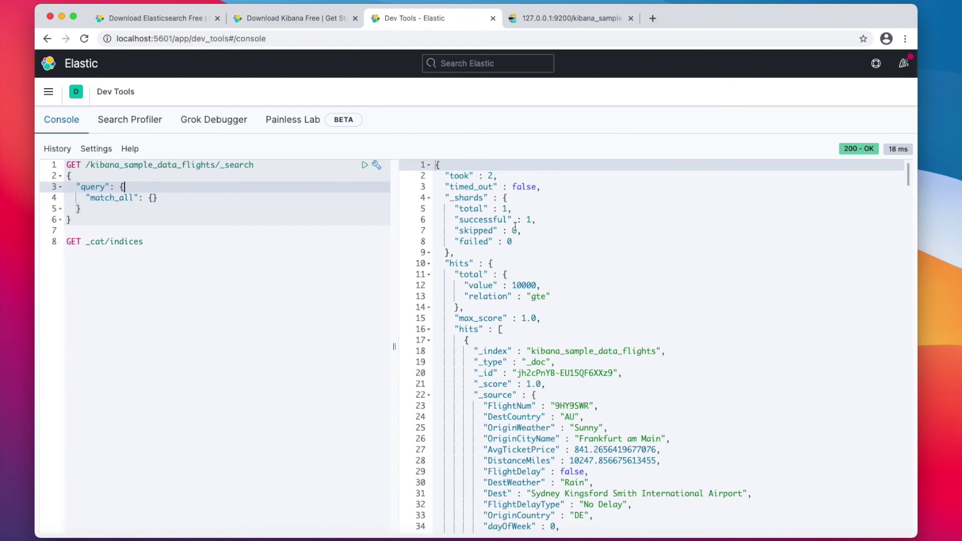
left_click(551, 18)
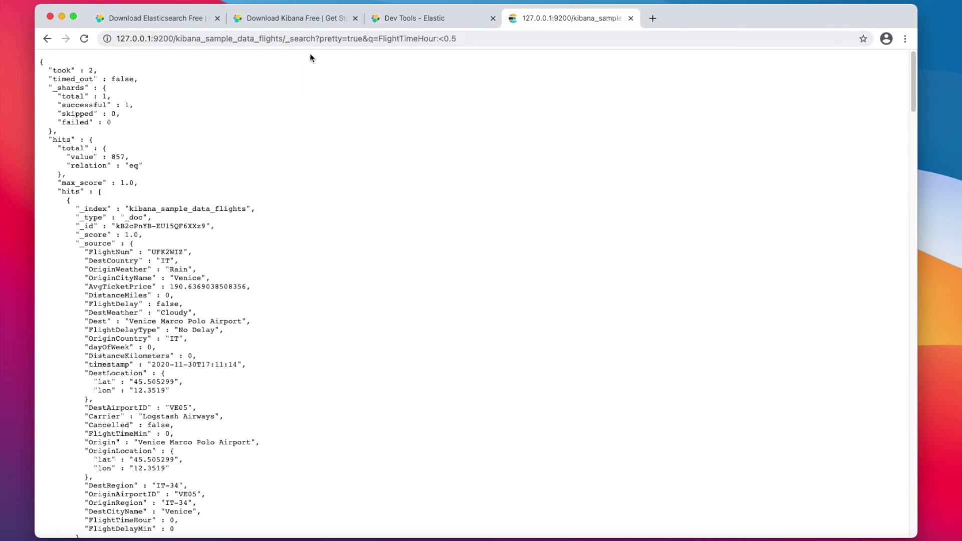
Step: Remove '&q=FlightTimeHour:<0.5' from the URL and reload, getting 10000 hits (gte)
left_click(310, 38)
key("Right")
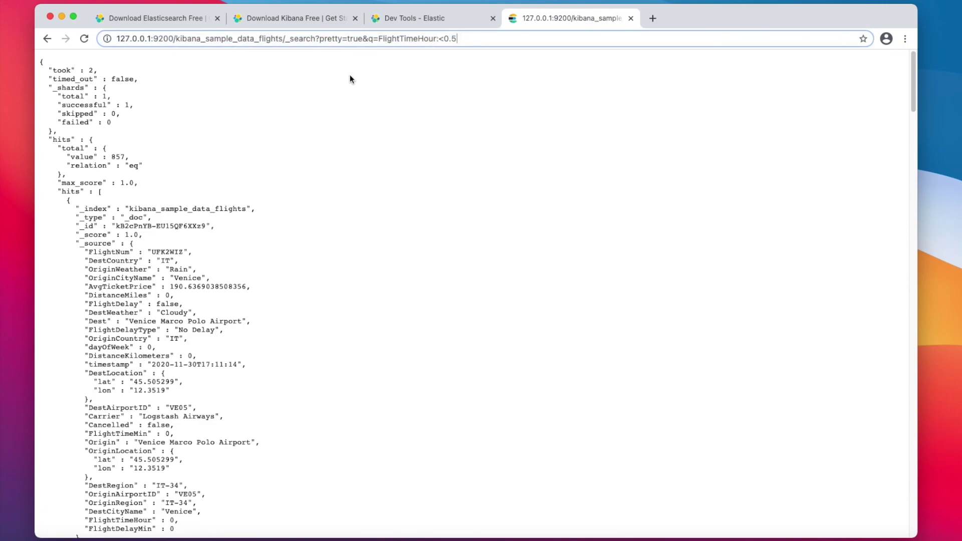
left_click_drag(378, 39, 505, 40)
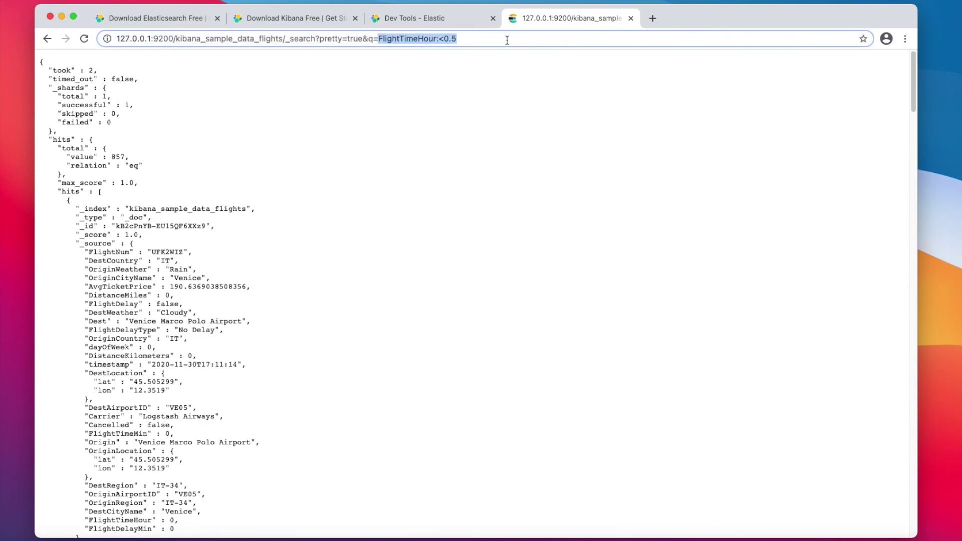
key("BackSpace")
key("BackSpace")
key("BackSpace")
key("BackSpace")
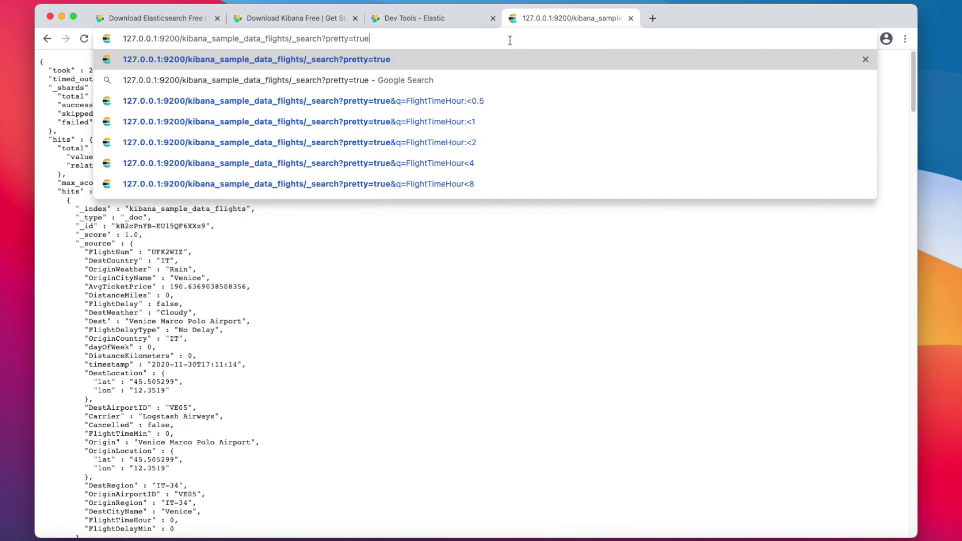
key("Return")
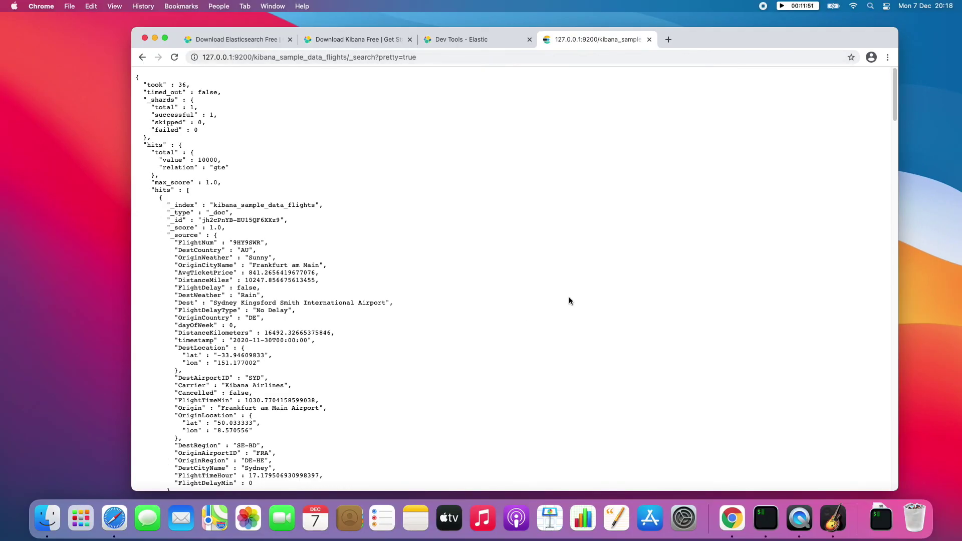
Step: Bring up the Download Elasticsearch page showing version 7.10.0, released November 11, 2020
left_click(260, 42)
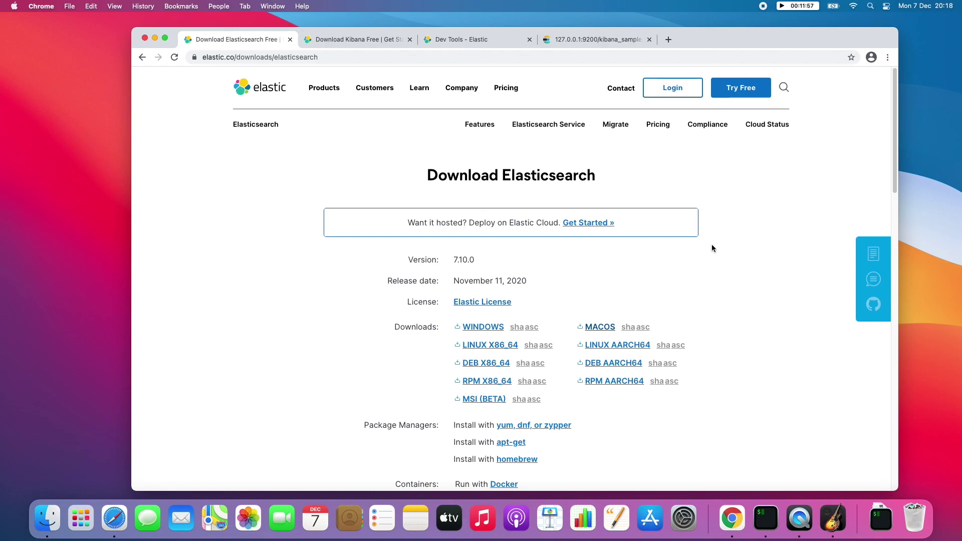
scroll(702, 235, "down", 1)
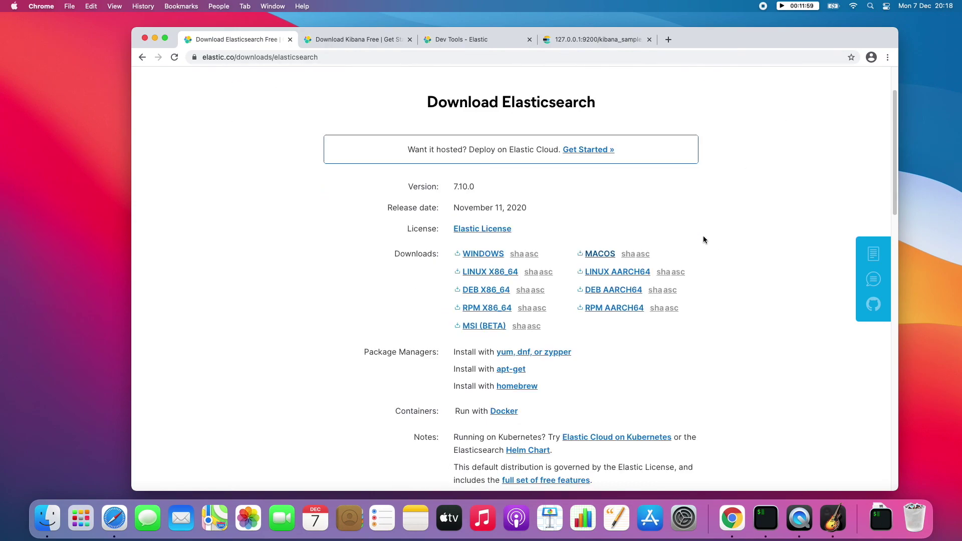